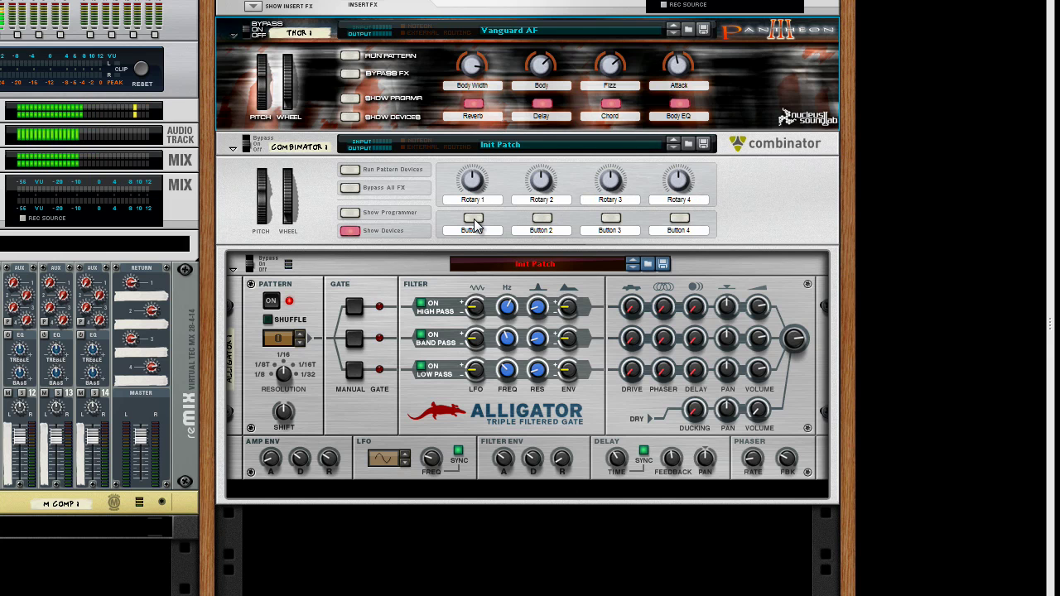
- Adjust the Alligator's amp envelope decay and release, and try an amp envelope attack of 0
{"action": "left_click", "coordinate": [401, 236]}
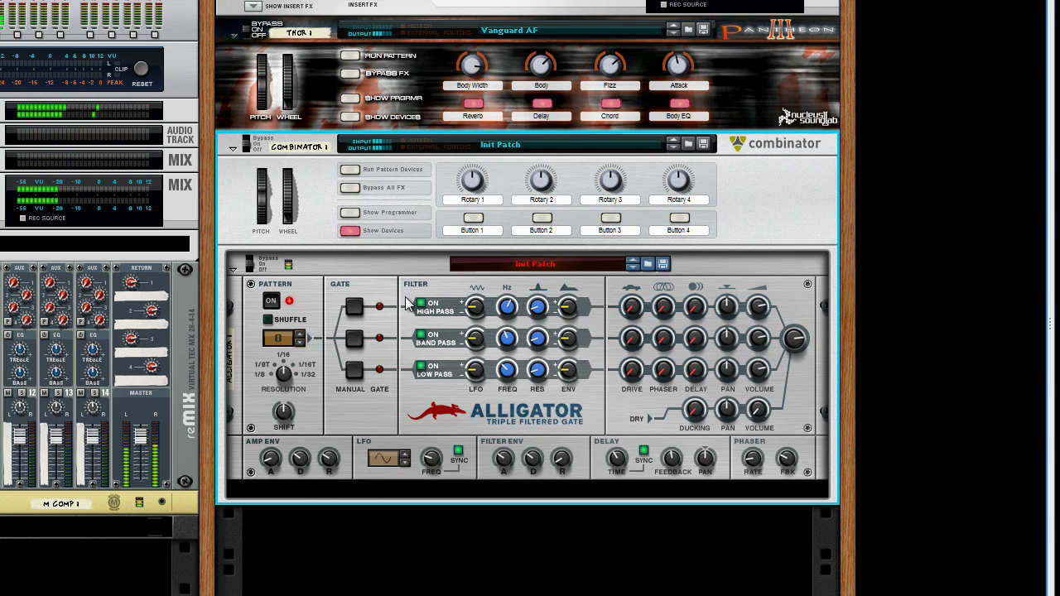
{"action": "left_click", "coordinate": [278, 461]}
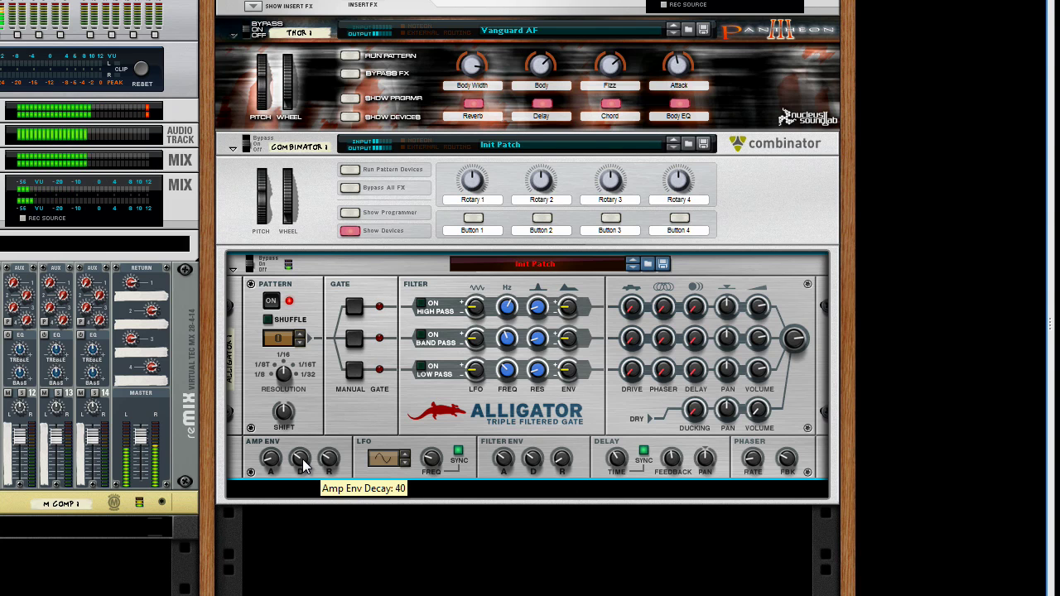
{"action": "left_click_drag", "start_coordinate": [302, 460], "coordinate": [334, 421]}
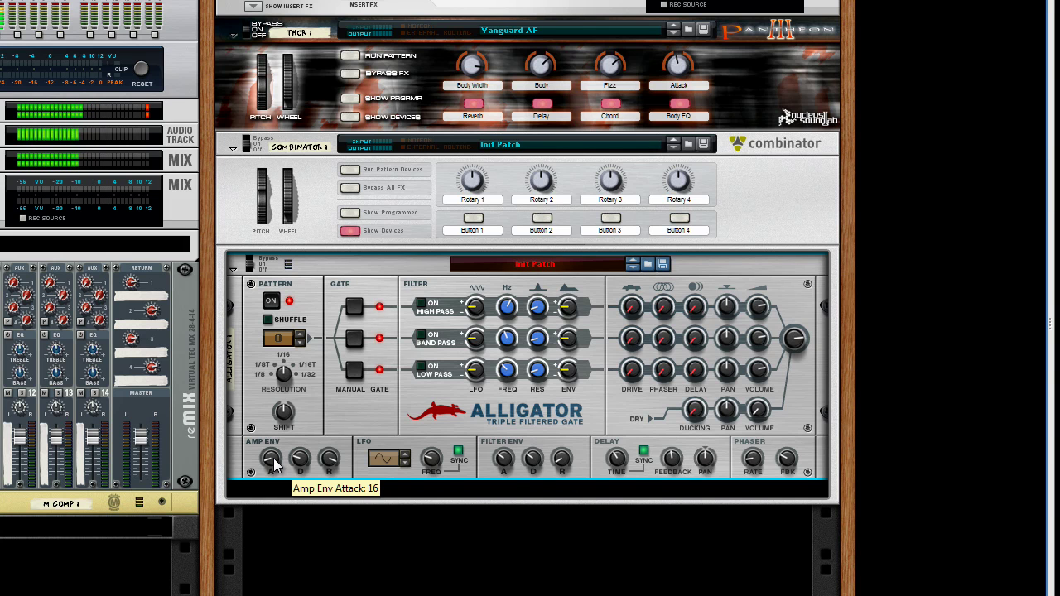
{"action": "scroll", "coordinate": [274, 466], "scroll_direction": "down", "scroll_amount": 2}
{"action": "scroll", "coordinate": [275, 466], "scroll_direction": "down", "scroll_amount": 7}
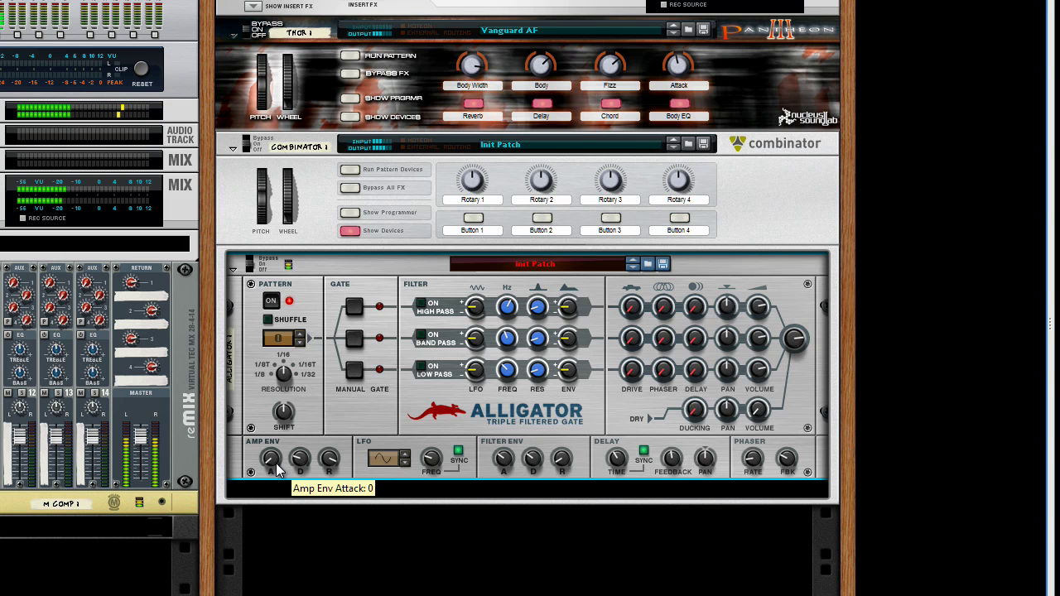
{"action": "scroll", "coordinate": [275, 465], "scroll_direction": "up", "scroll_amount": 7}
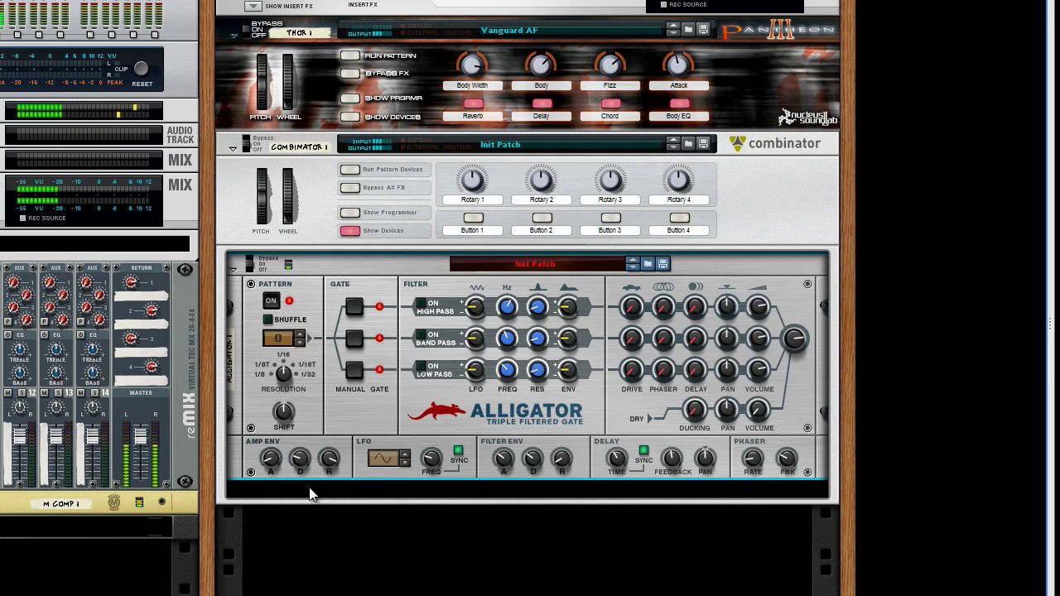
- Switch the Alligator to pattern 1 and pan the high pass channel fully left and the low pass channel fully right
{"action": "left_click", "coordinate": [300, 339]}
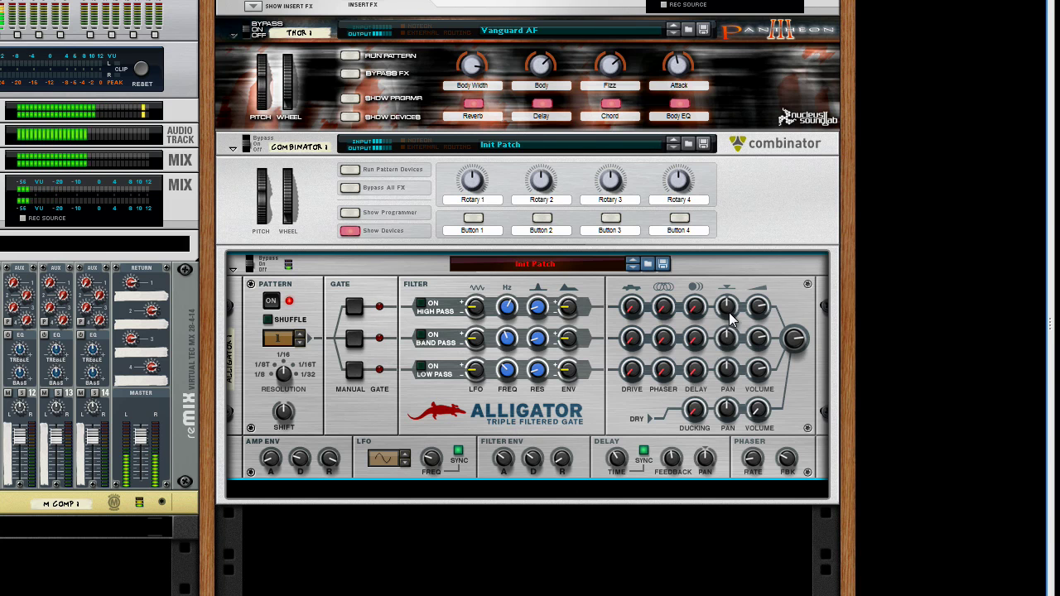
{"action": "left_click_drag", "start_coordinate": [728, 310], "coordinate": [727, 337]}
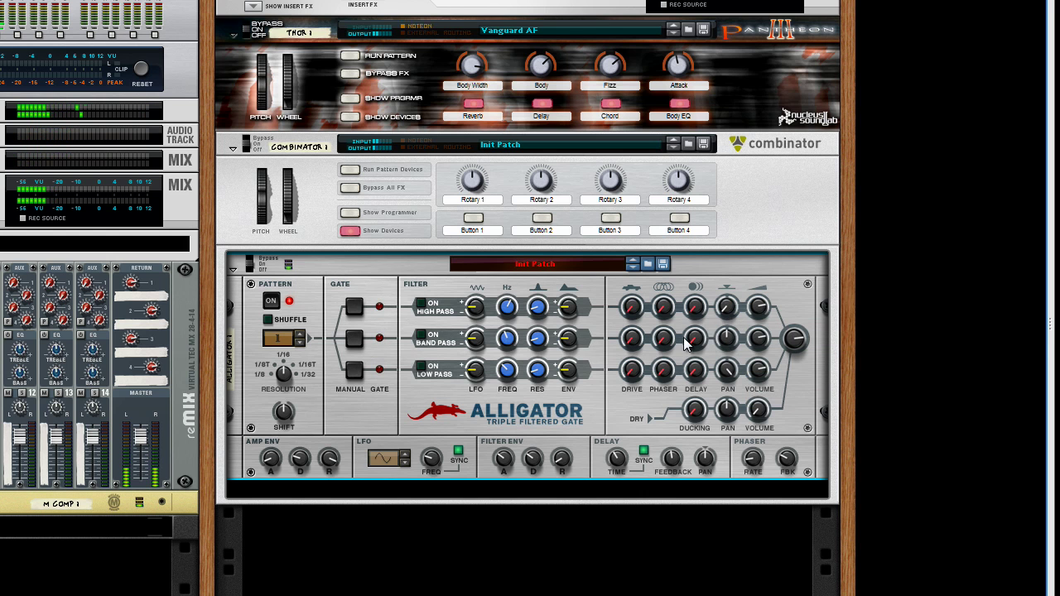
- Switch the Alligator to pattern 2 and raise the amp envelope's decay and release
{"action": "left_click_drag", "start_coordinate": [330, 466], "coordinate": [307, 469]}
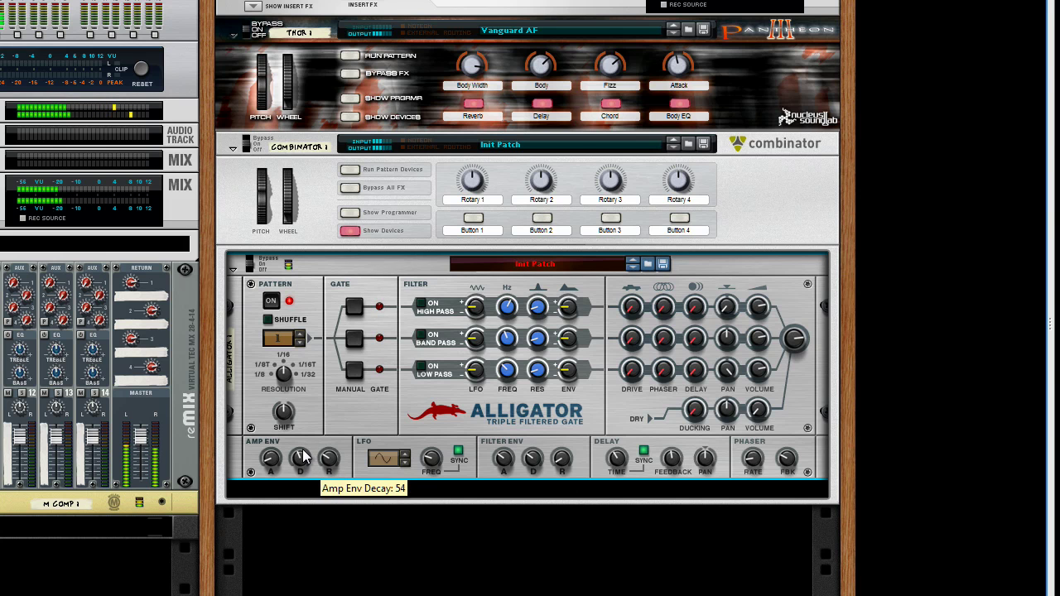
{"action": "left_click_drag", "start_coordinate": [329, 462], "coordinate": [303, 464]}
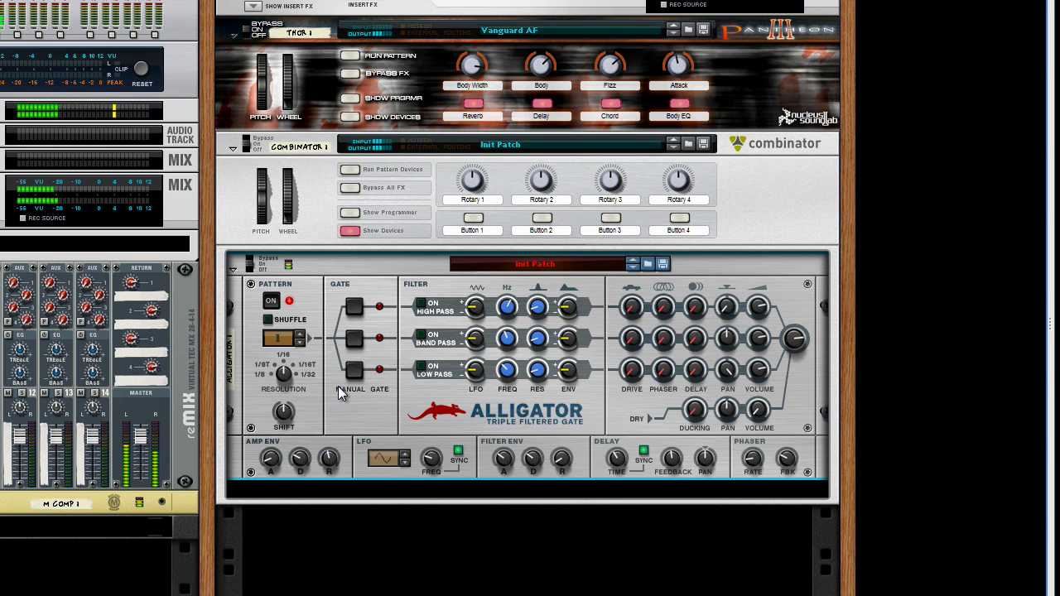
{"action": "left_click", "coordinate": [301, 335]}
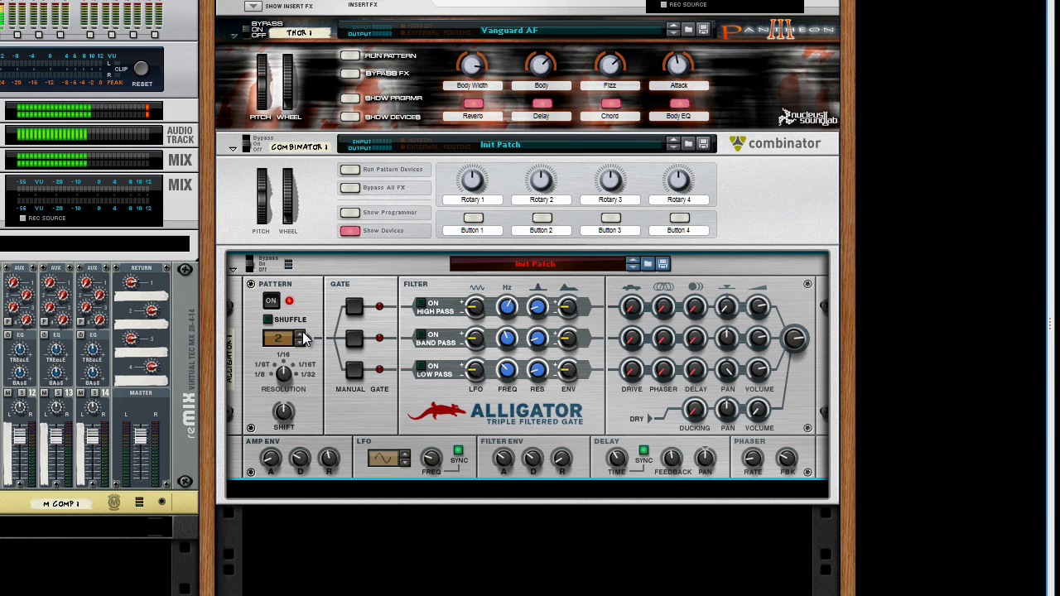
{"action": "mouse_move", "coordinate": [303, 466]}
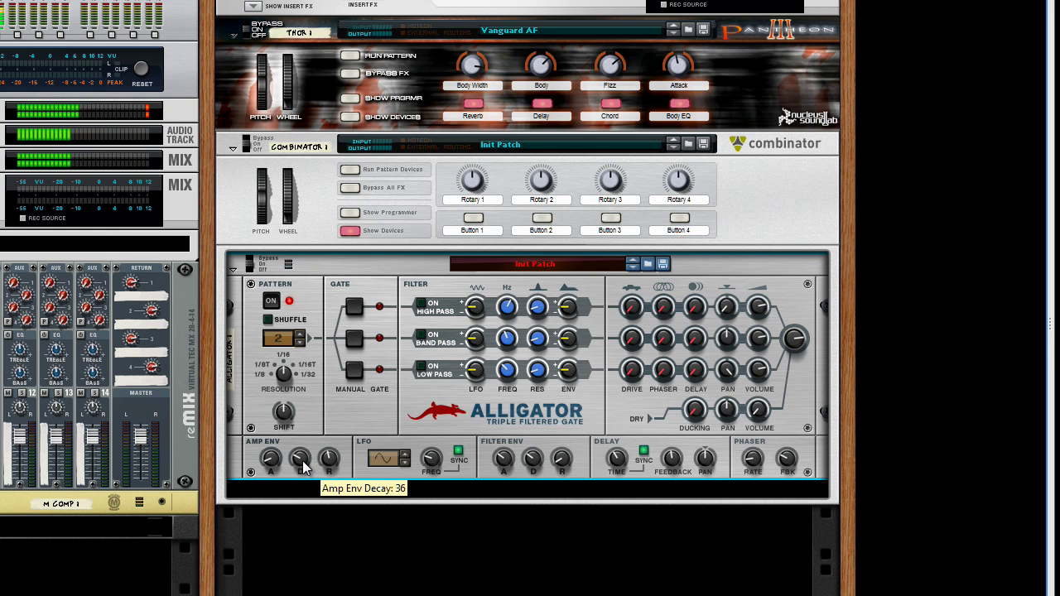
{"action": "left_click_drag", "start_coordinate": [303, 462], "coordinate": [338, 425]}
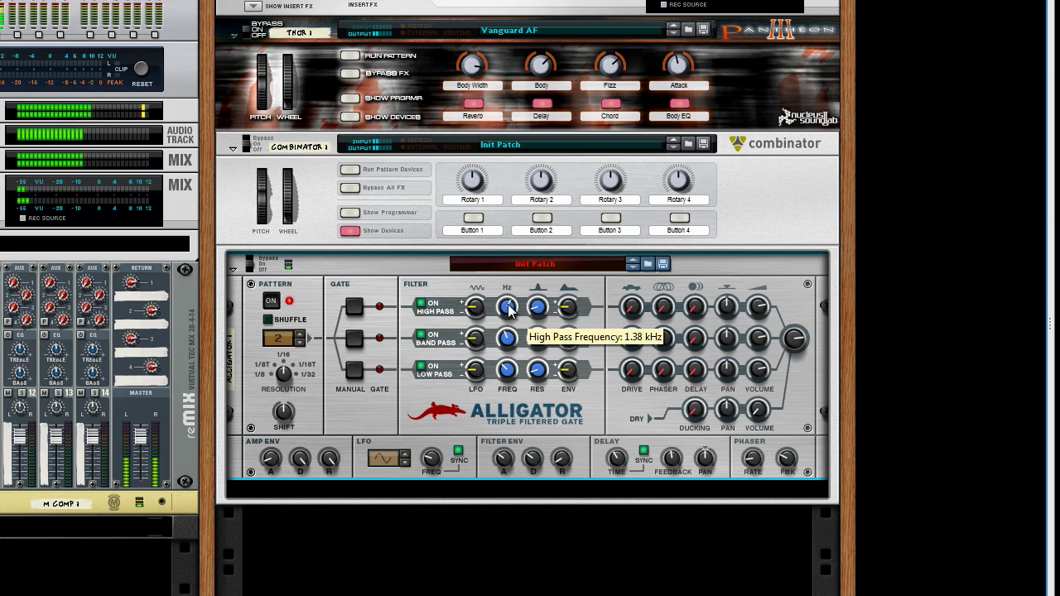
- Lower the high pass frequency, raise the band pass and low pass frequencies, and increase the resonance of all three filters
{"action": "left_click_drag", "start_coordinate": [507, 308], "coordinate": [511, 329]}
{"action": "left_click_drag", "start_coordinate": [511, 368], "coordinate": [539, 354]}
{"action": "left_click_drag", "start_coordinate": [534, 303], "coordinate": [508, 311]}
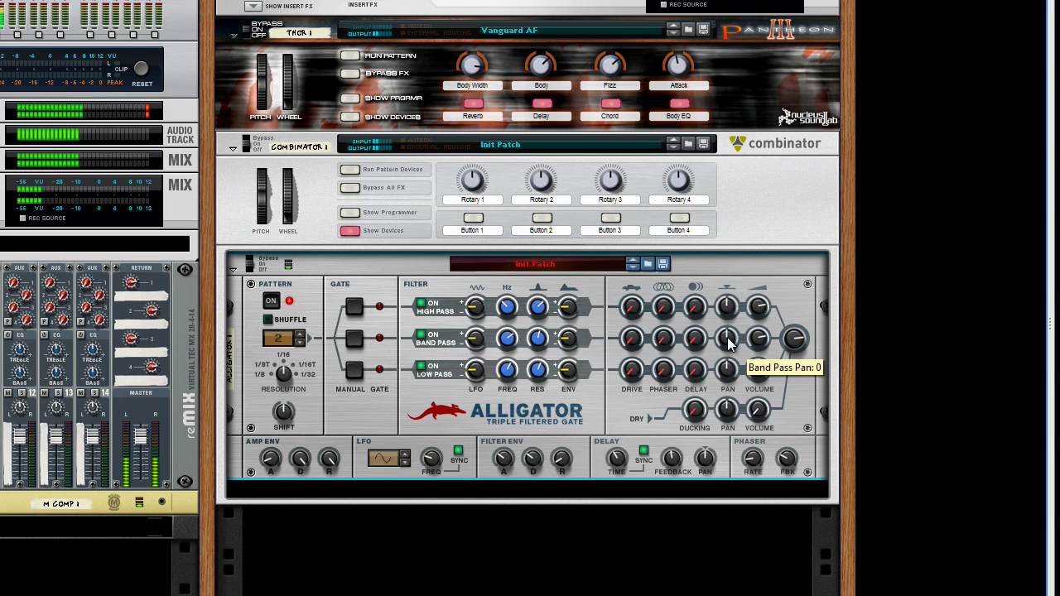
- Pan the band pass and high pass channels to opposite sides, and briefly bypass the Alligator to compare the sound
{"action": "left_click_drag", "start_coordinate": [728, 338], "coordinate": [730, 354]}
{"action": "left_click_drag", "start_coordinate": [728, 318], "coordinate": [724, 290]}
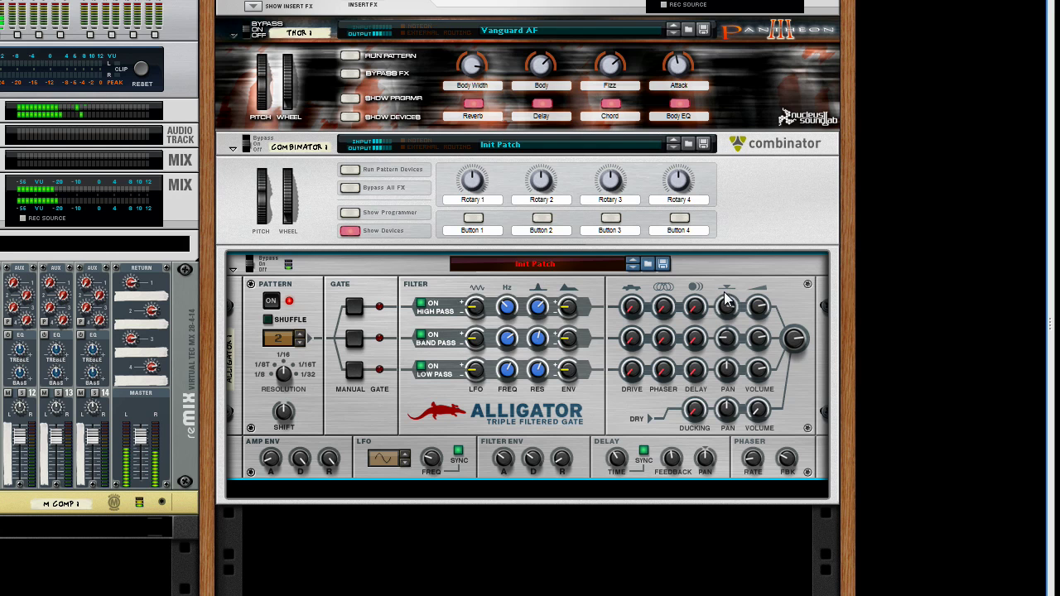
{"action": "left_click", "coordinate": [247, 258]}
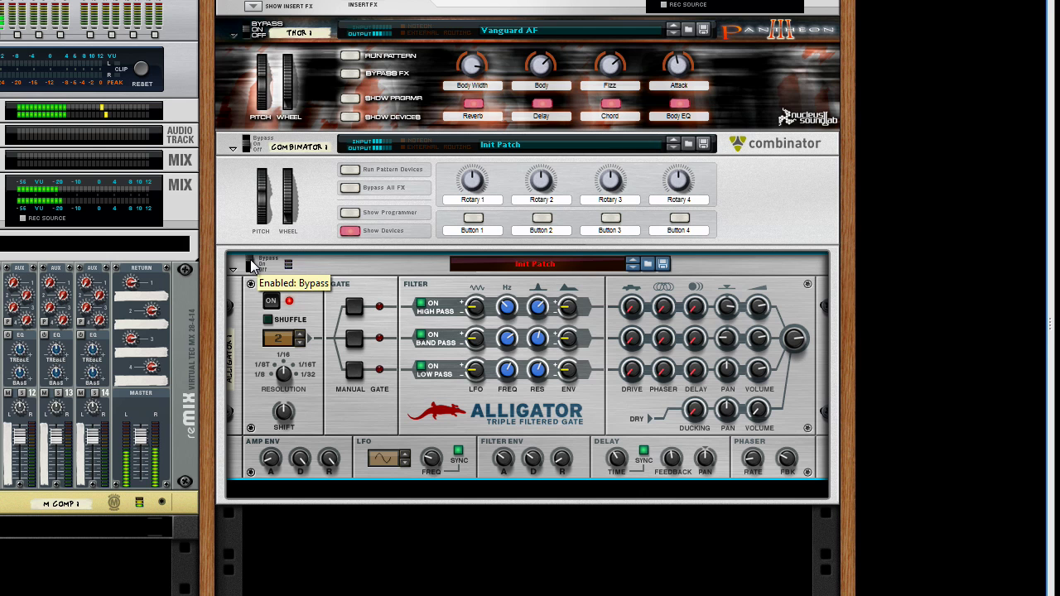
{"action": "left_click", "coordinate": [250, 263]}
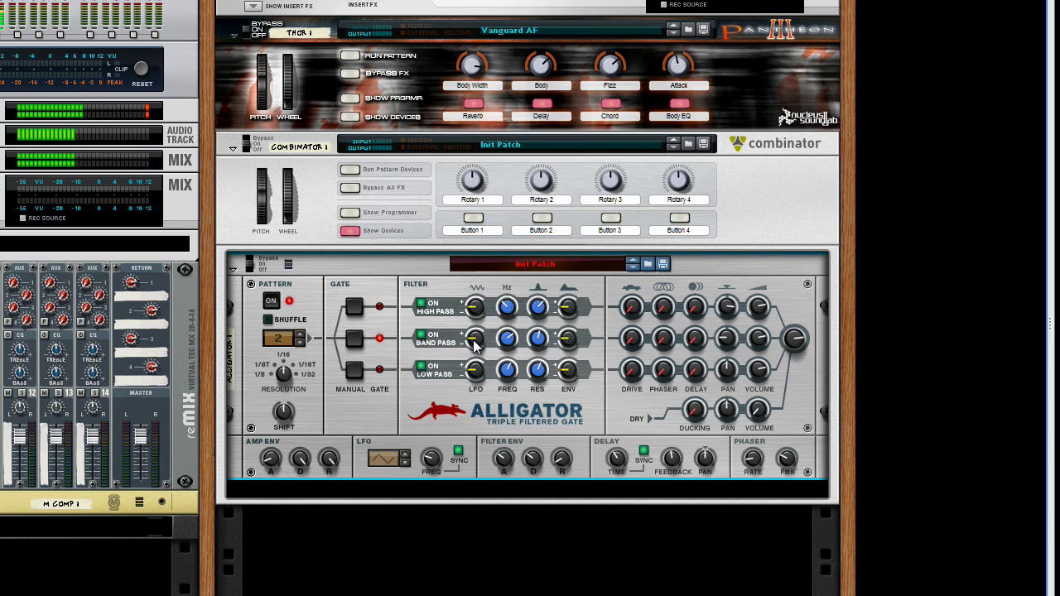
- Set the band pass LFO amount to 25 and the high pass LFO amount to a negative value, with the pattern resolution at 1/8
{"action": "left_click_drag", "start_coordinate": [476, 342], "coordinate": [476, 337]}
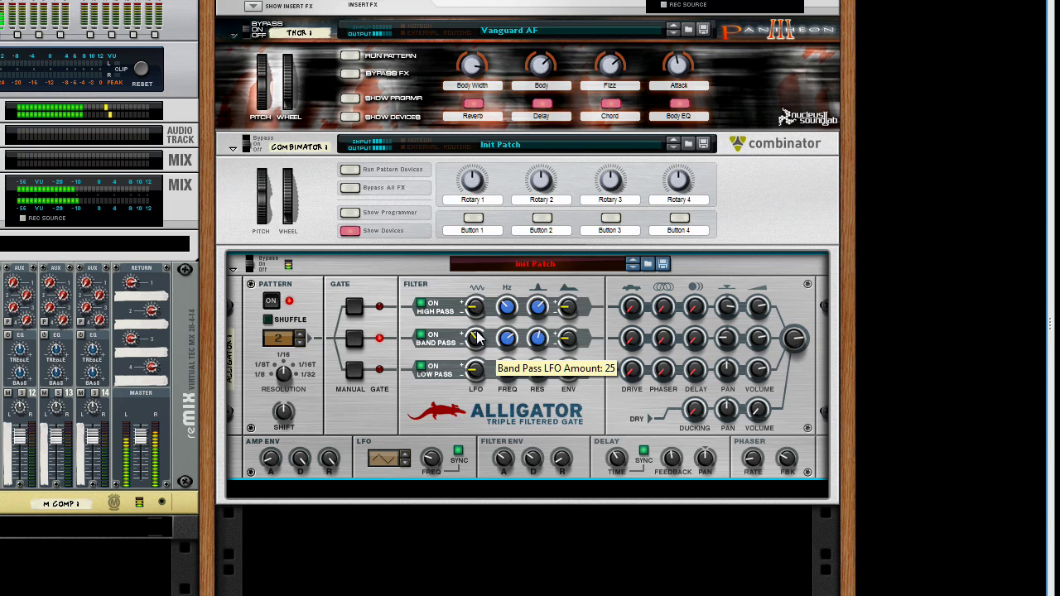
{"action": "left_click_drag", "start_coordinate": [476, 319], "coordinate": [477, 322]}
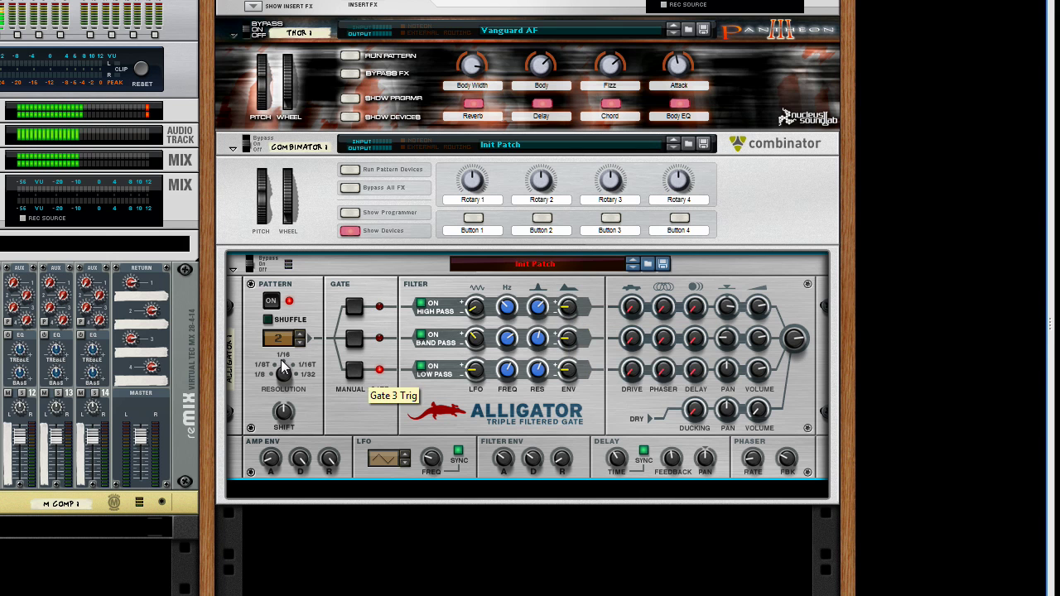
{"action": "left_click_drag", "start_coordinate": [284, 376], "coordinate": [284, 403]}
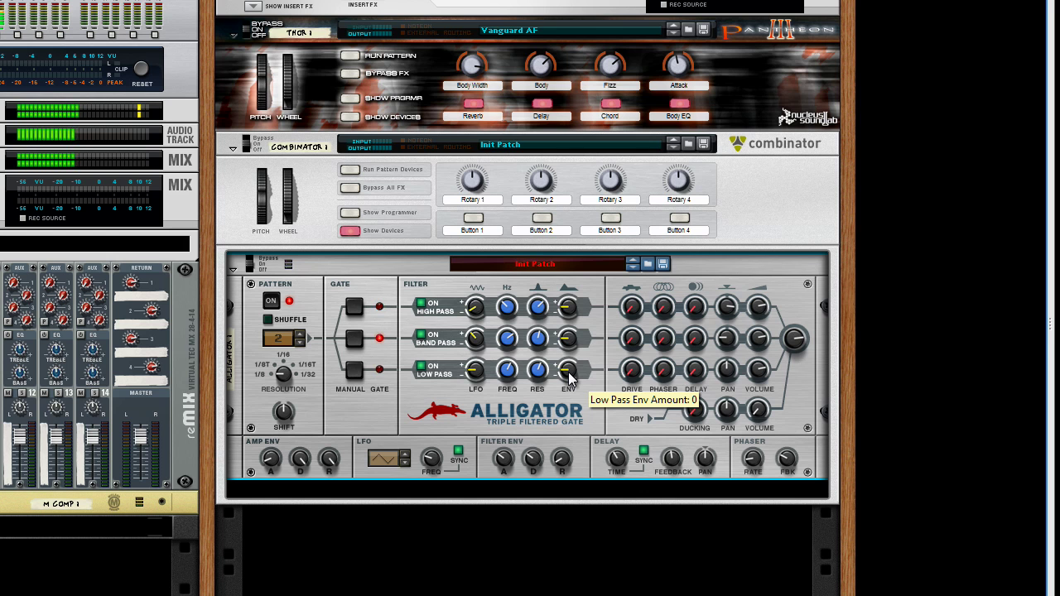
- Set the low pass envelope amount to 30, and give the filter envelope a shorter attack and a longer release
{"action": "left_click_drag", "start_coordinate": [569, 377], "coordinate": [571, 366]}
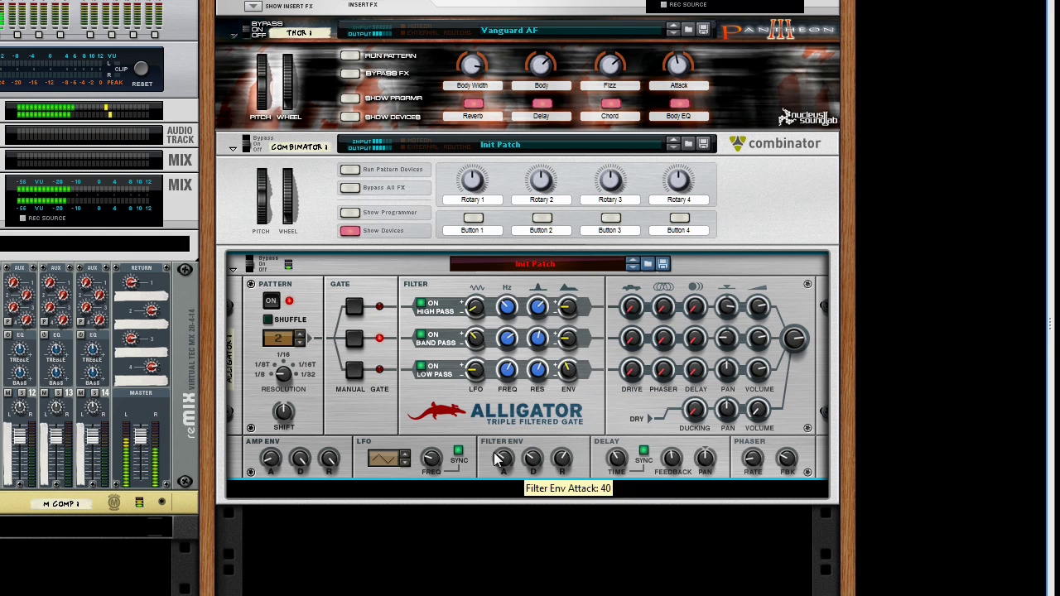
{"action": "left_click_drag", "start_coordinate": [504, 465], "coordinate": [504, 470]}
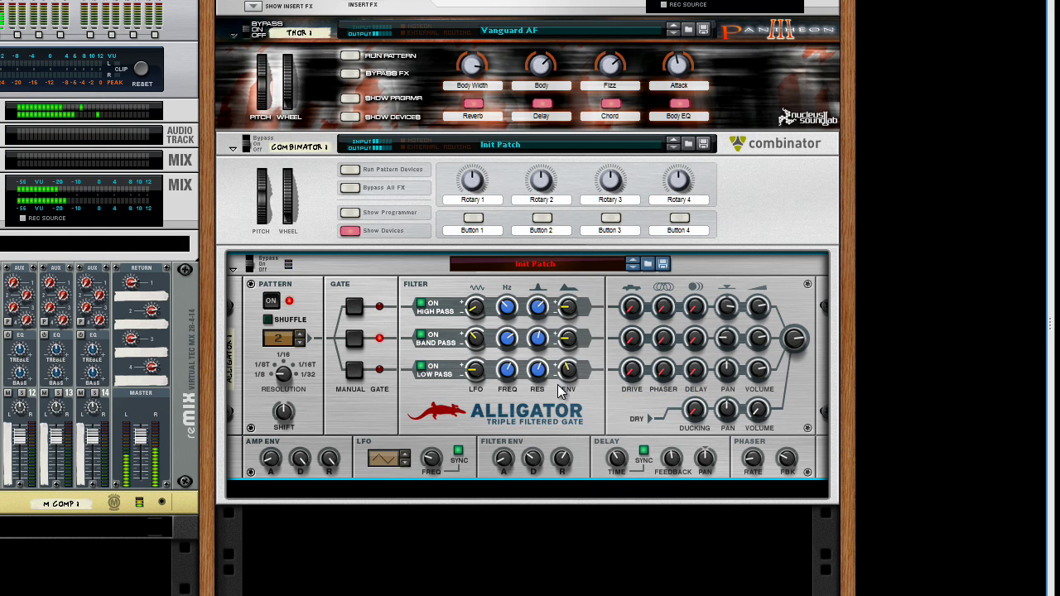
- Lower the low pass filter's frequency and resonance, and adjust the low pass channel's volume
{"action": "left_click_drag", "start_coordinate": [537, 369], "coordinate": [510, 392]}
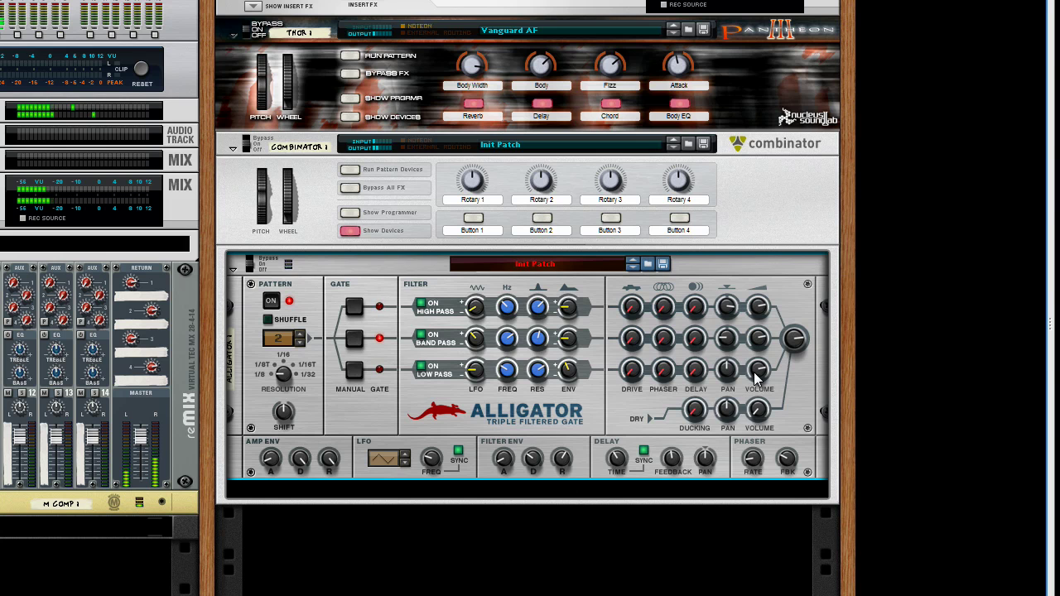
{"action": "left_click_drag", "start_coordinate": [756, 370], "coordinate": [755, 376]}
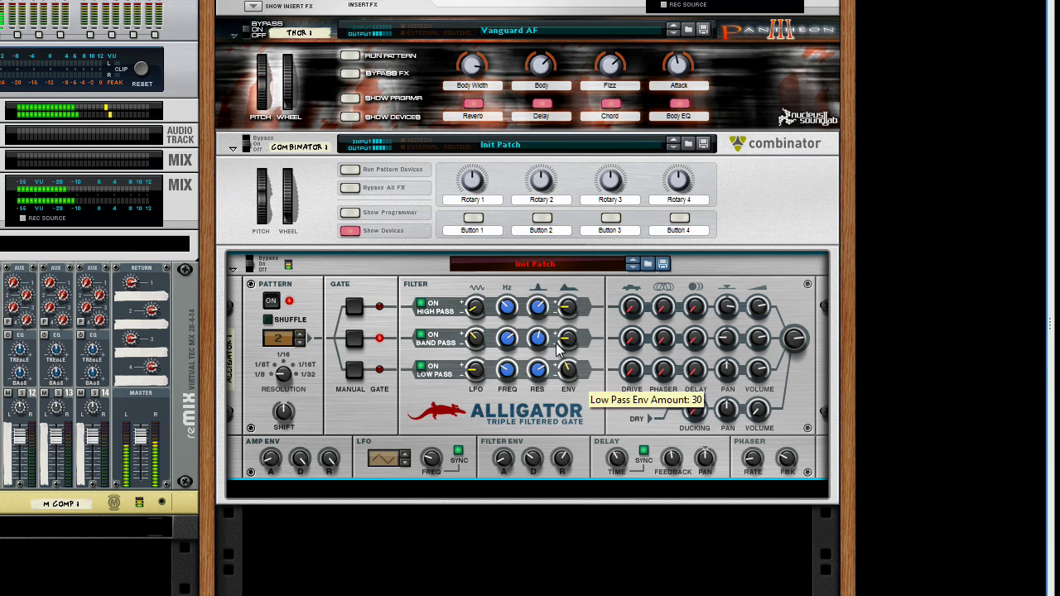
- Set negative envelope amounts for the band pass and high pass filters, and return the pattern resolution to 1/16
{"action": "left_click_drag", "start_coordinate": [568, 346], "coordinate": [569, 352]}
{"action": "left_click_drag", "start_coordinate": [568, 309], "coordinate": [568, 324]}
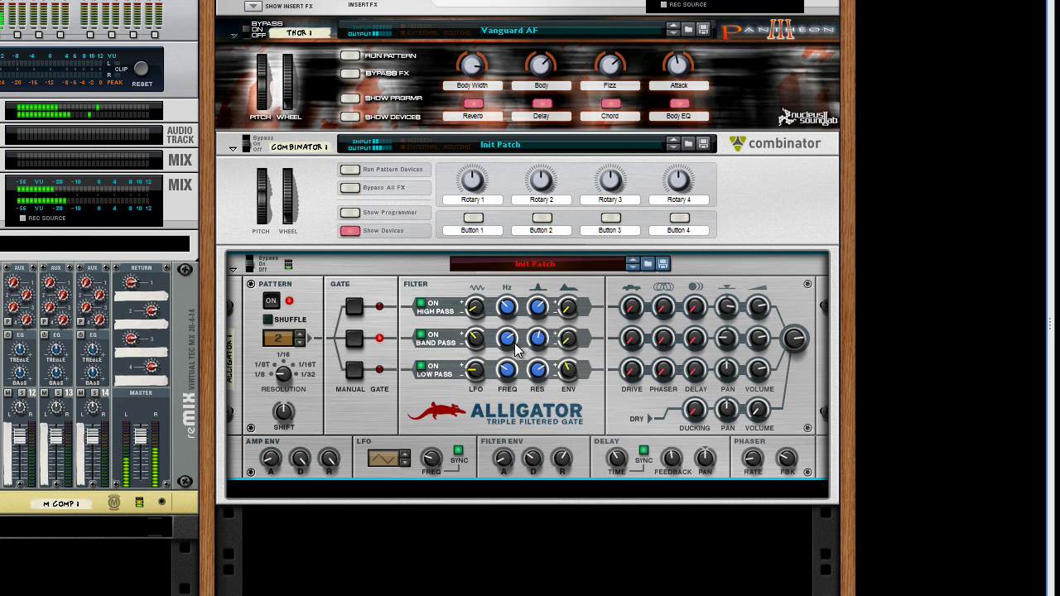
{"action": "left_click_drag", "start_coordinate": [283, 374], "coordinate": [287, 354]}
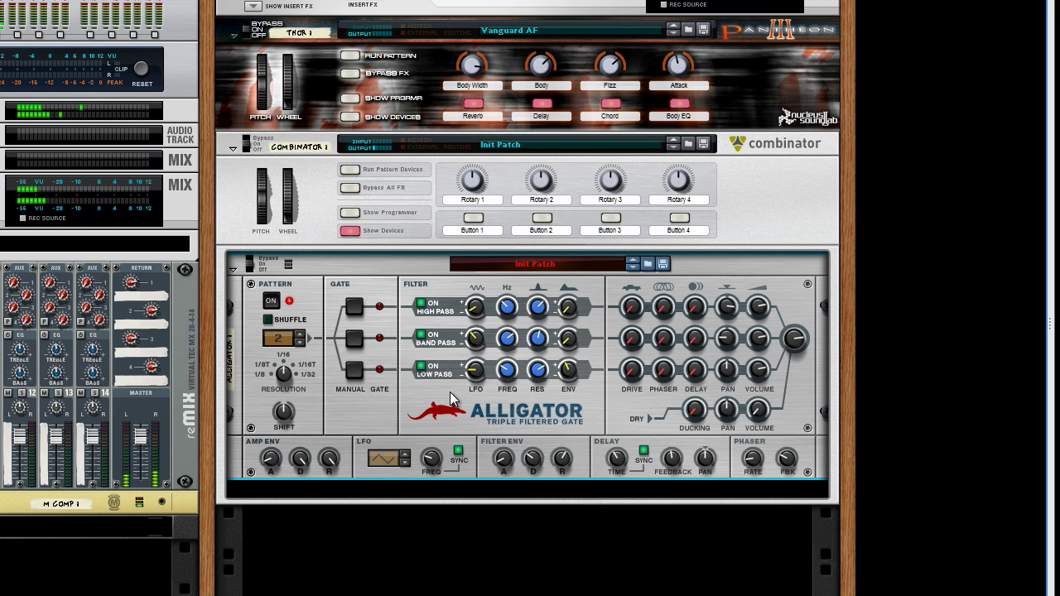
- Inspect the Alligator's LFO Rate CV input and modulation amount on the back of the rack, and return to the front view
{"action": "left_click", "coordinate": [343, 221]}
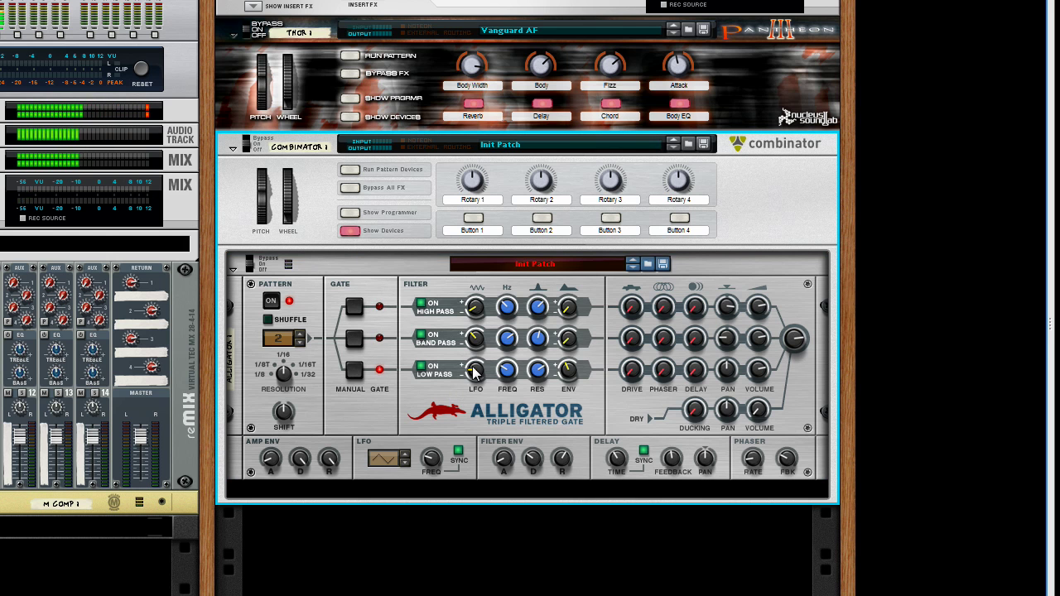
{"action": "key", "text": "Tab"}
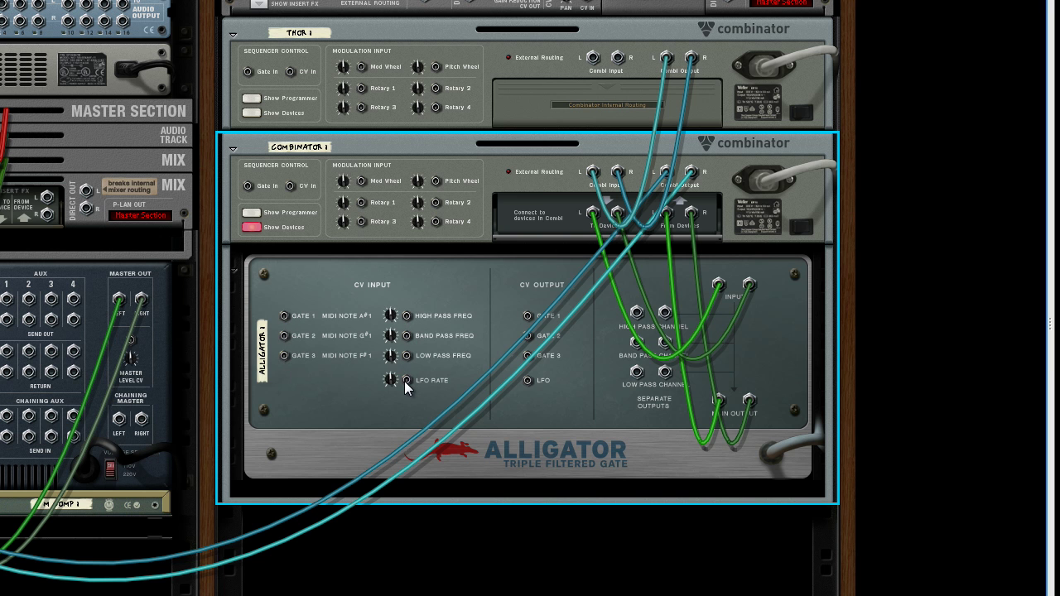
{"action": "mouse_move", "coordinate": [395, 380]}
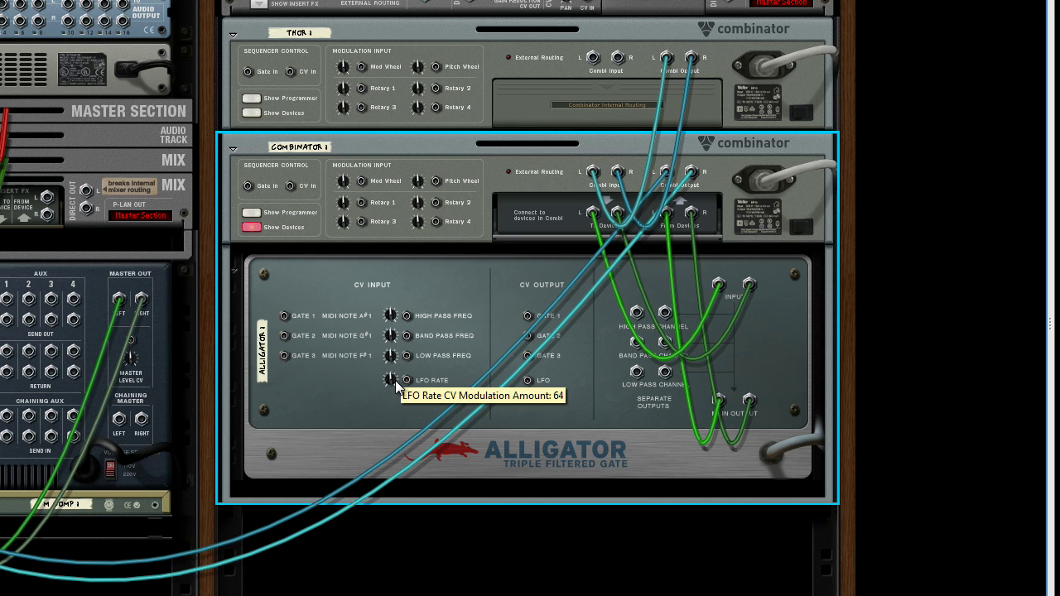
{"action": "key", "text": "Tab"}
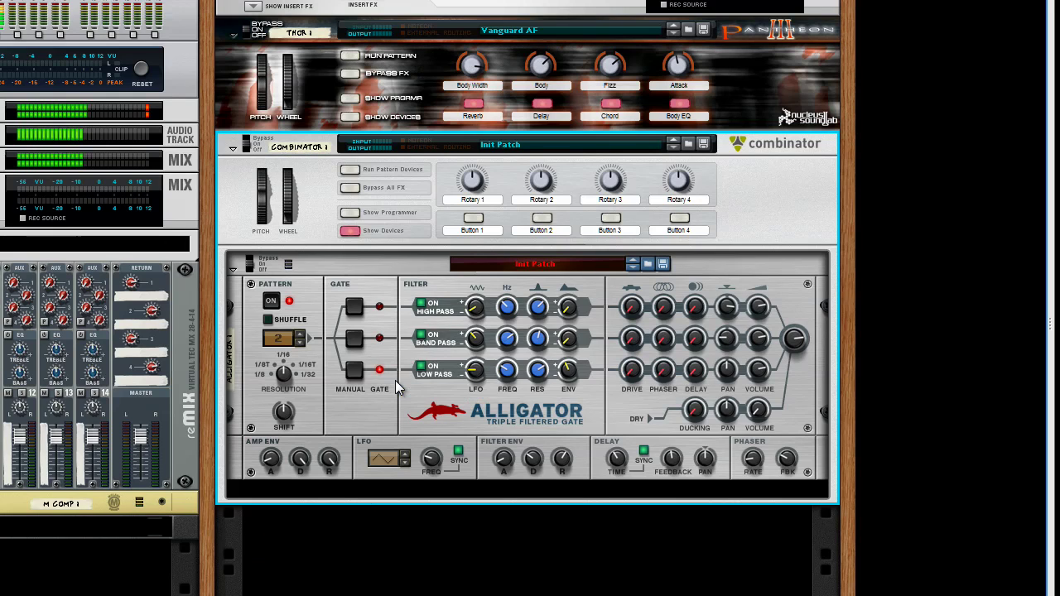
- Show the Combinator's programmer and examine the modulation targets available for Rotary 1 on Alligator 1, including Gate and Filter Mod
{"action": "left_click", "coordinate": [351, 215]}
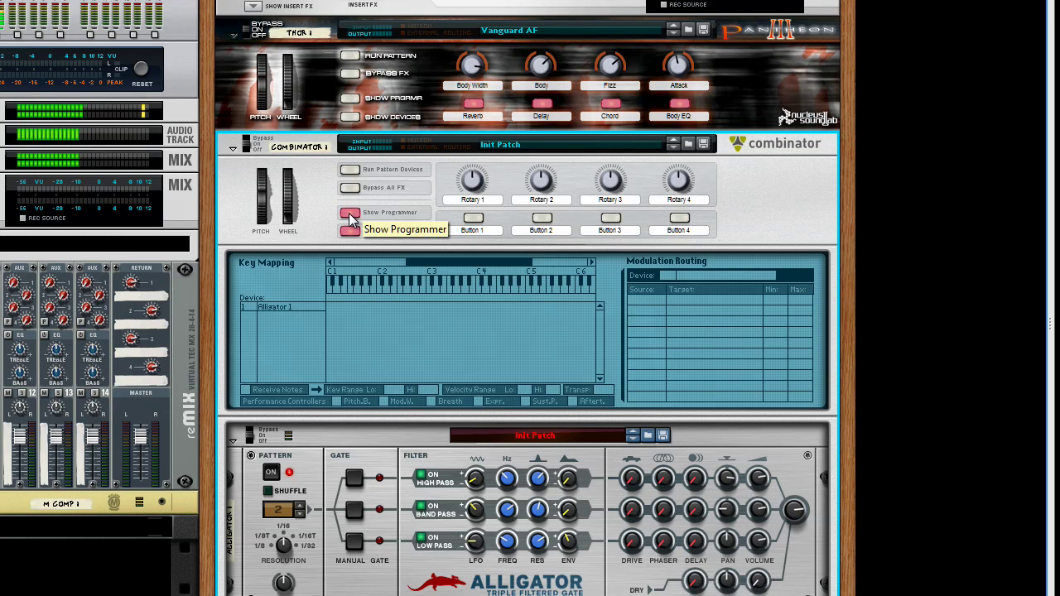
{"action": "left_click", "coordinate": [298, 308]}
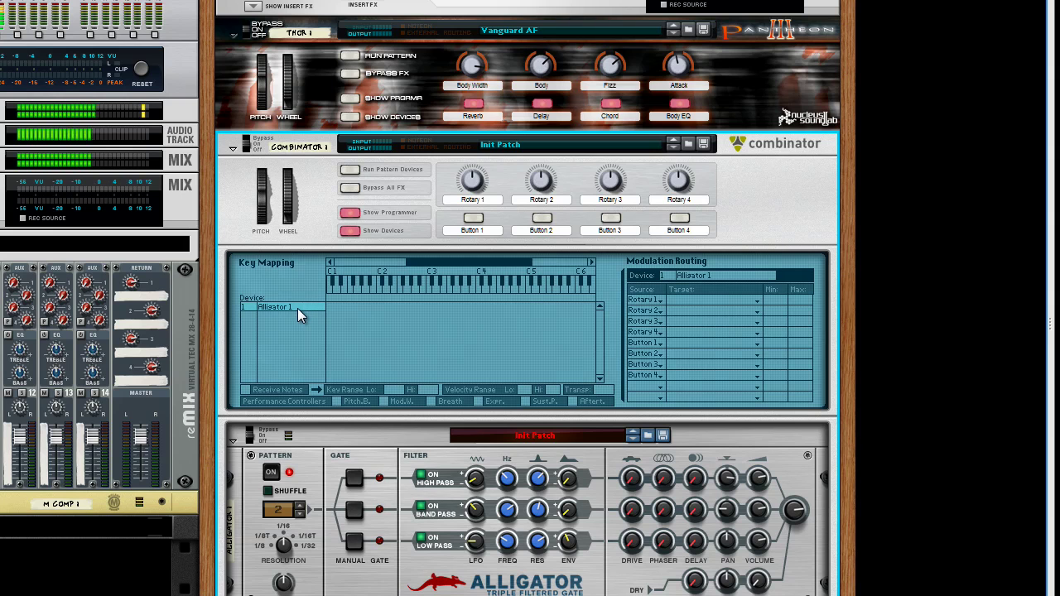
{"action": "left_click", "coordinate": [692, 303]}
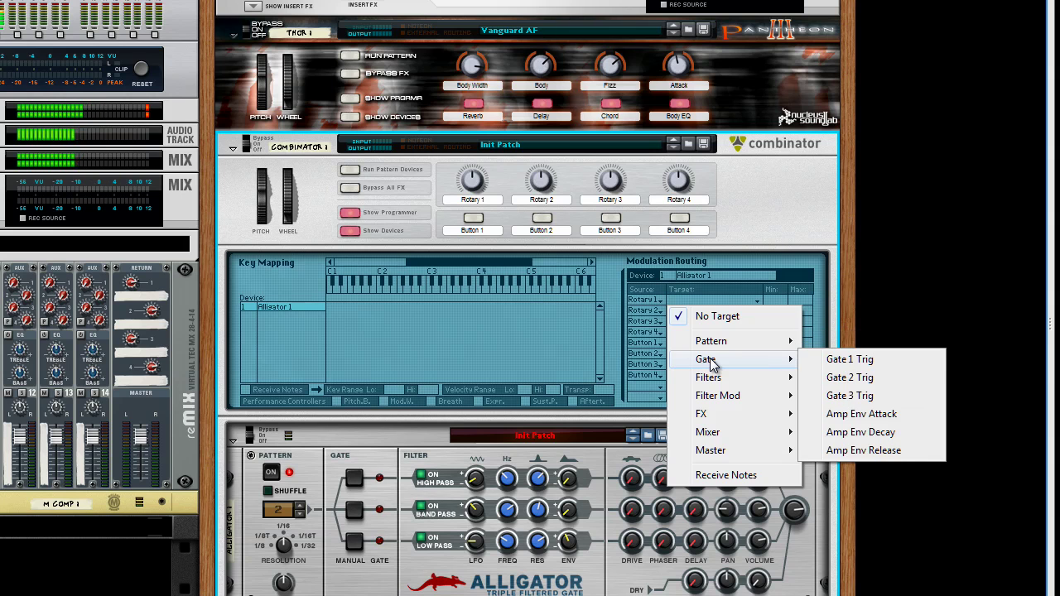
{"action": "mouse_move", "coordinate": [717, 381]}
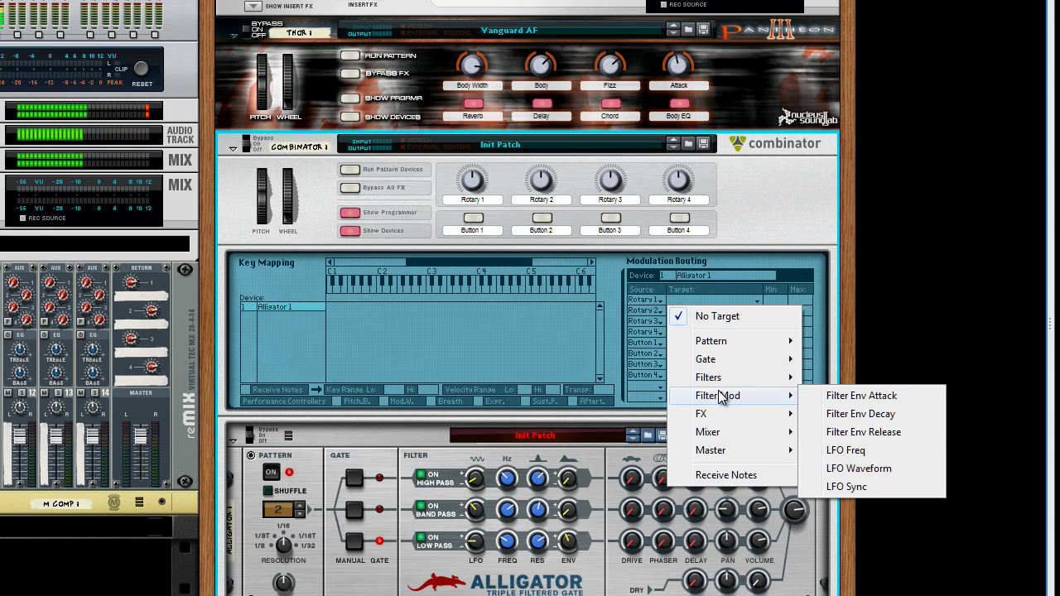
{"action": "left_click", "coordinate": [542, 353]}
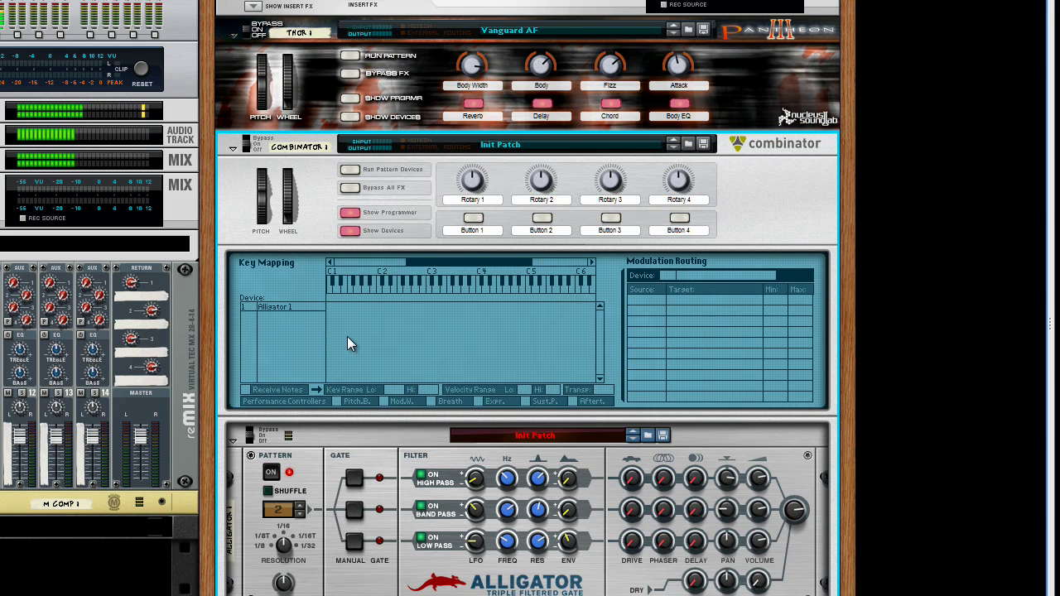
{"action": "scroll", "coordinate": [347, 336], "scroll_direction": "down", "scroll_amount": 2}
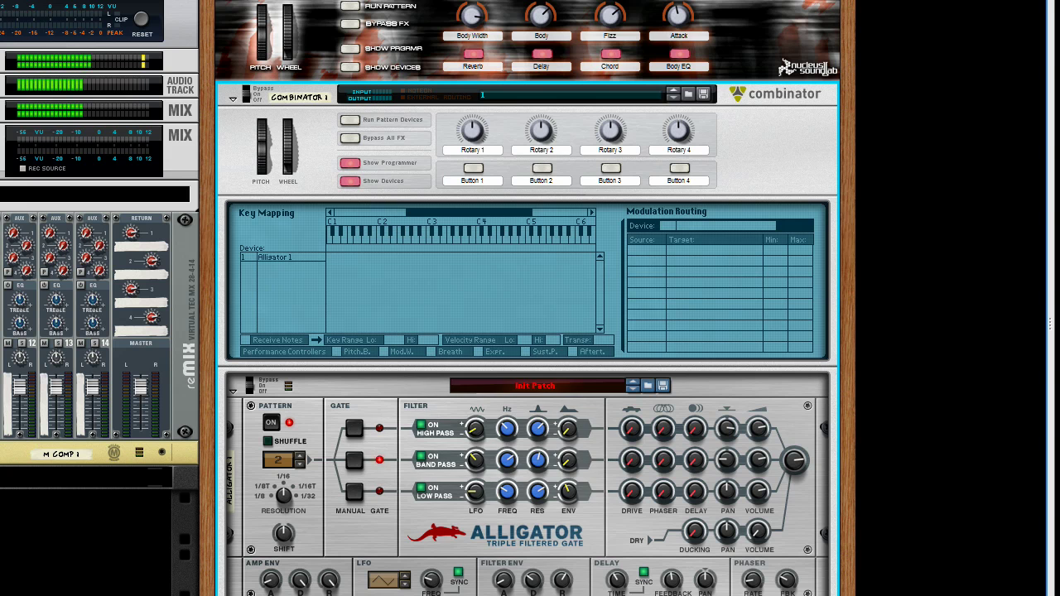
- Add a Thor Polysonic Synthesizer inside the Combinator and initialize its patch
{"action": "right_click", "coordinate": [416, 105]}
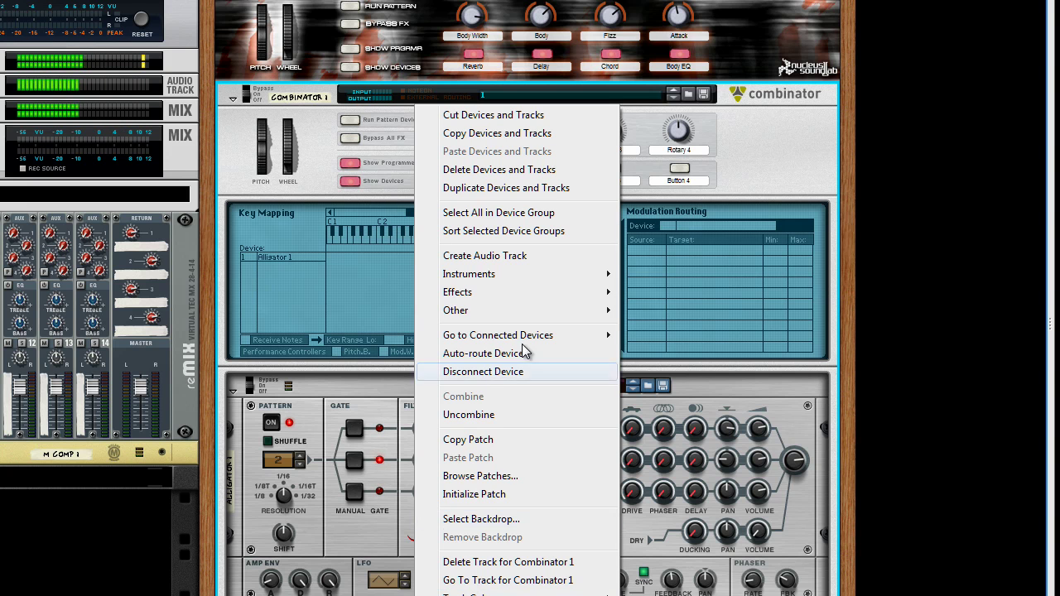
{"action": "mouse_move", "coordinate": [498, 278]}
{"action": "left_click", "coordinate": [672, 335]}
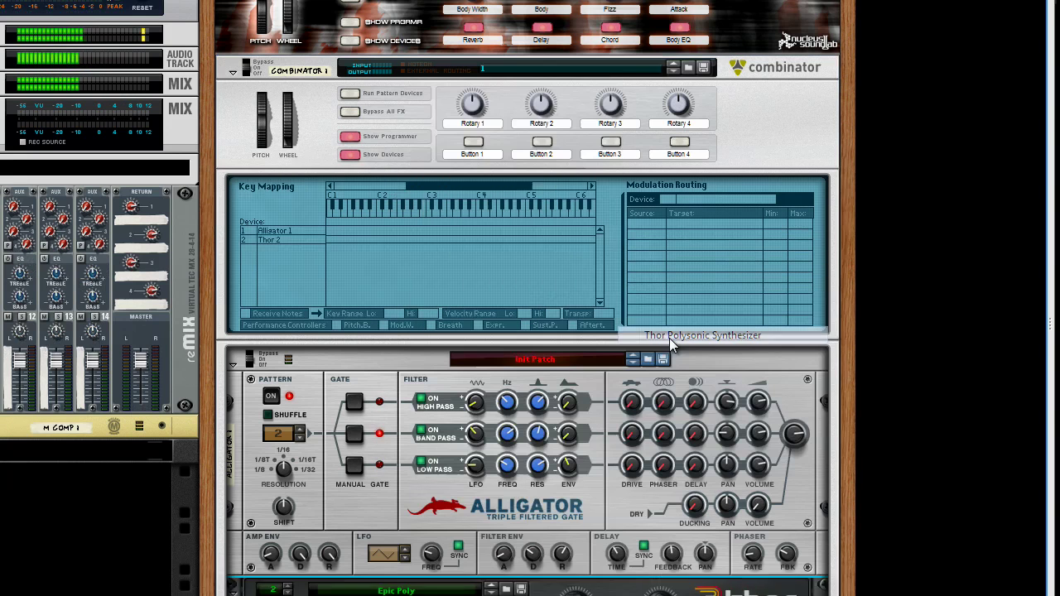
{"action": "right_click", "coordinate": [400, 470]}
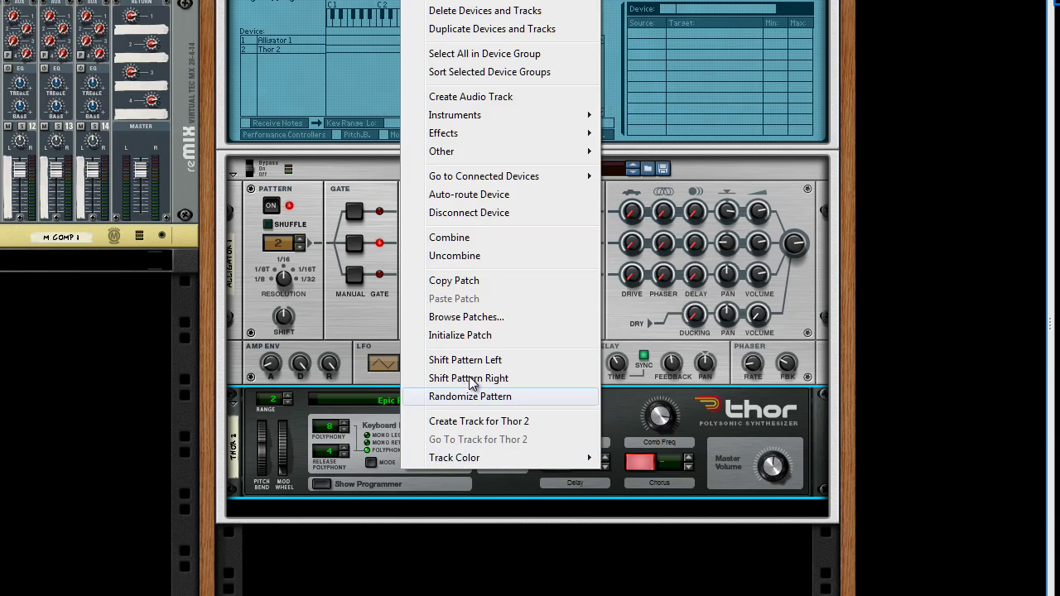
{"action": "left_click", "coordinate": [491, 335]}
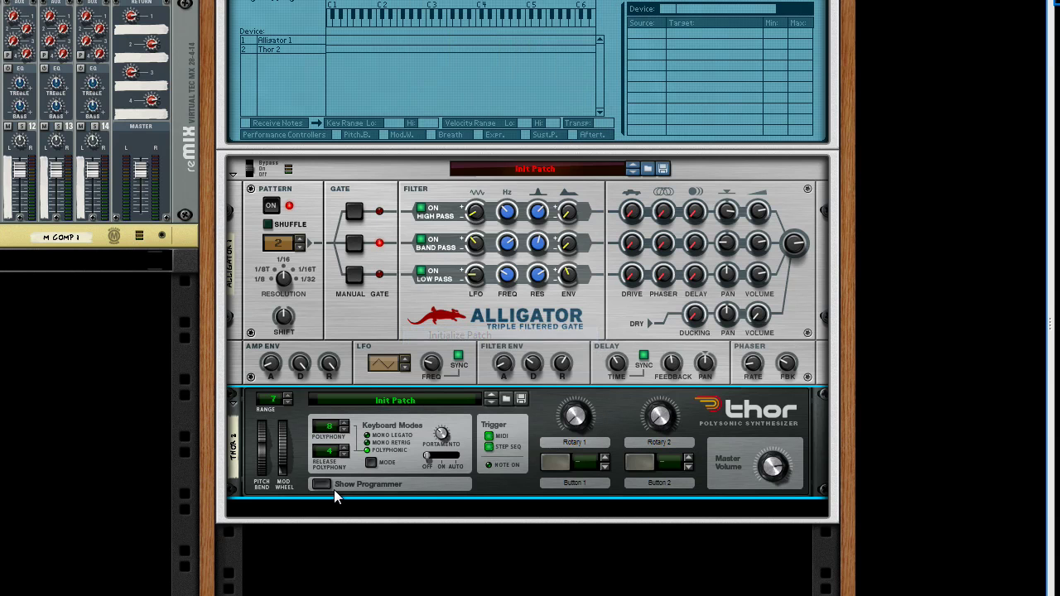
- Open Thor's programmer and cable its LFO 2 modulation output to the Combinator's Programmer CV 1 input on the back of the rack
{"action": "left_click", "coordinate": [321, 483]}
{"action": "scroll", "coordinate": [419, 428], "scroll_direction": "down", "scroll_amount": 2}
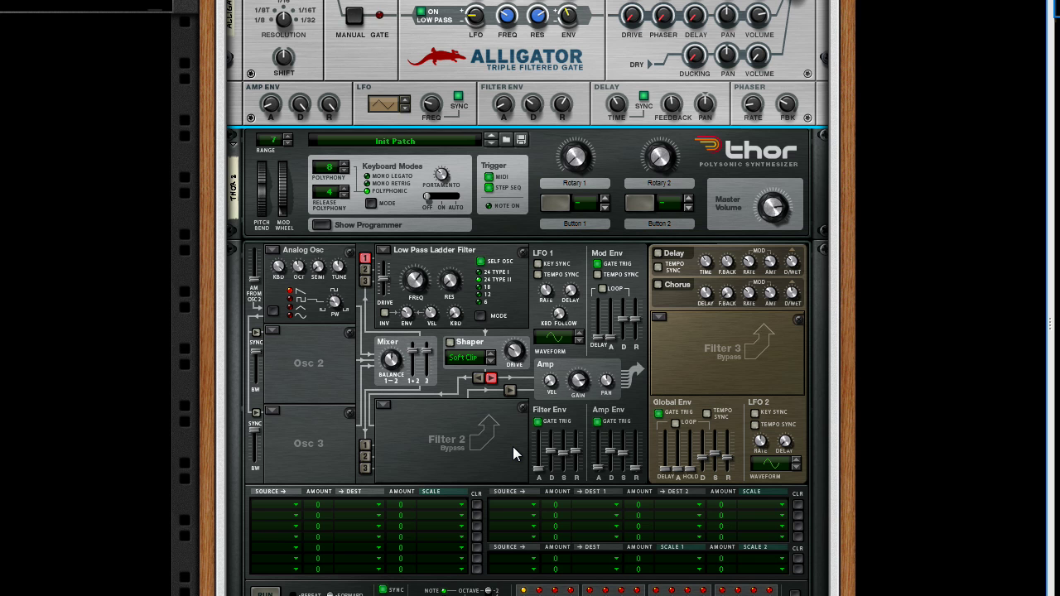
{"action": "key", "text": "Tab"}
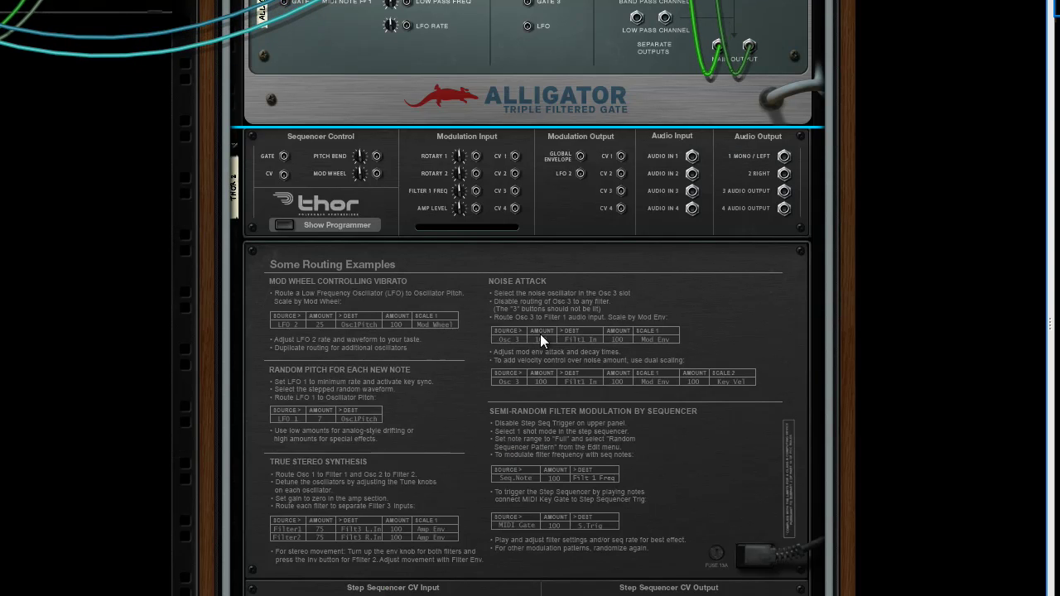
{"action": "scroll", "coordinate": [540, 334], "scroll_direction": "up", "scroll_amount": 4}
{"action": "left_click_drag", "start_coordinate": [580, 273], "coordinate": [348, 84]}
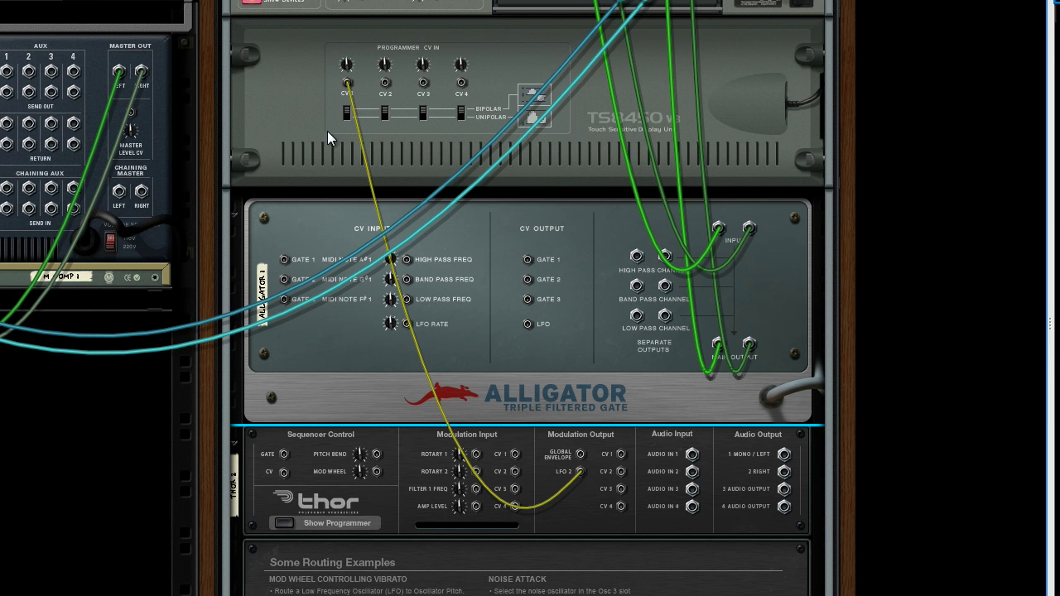
{"action": "key", "text": "Tab"}
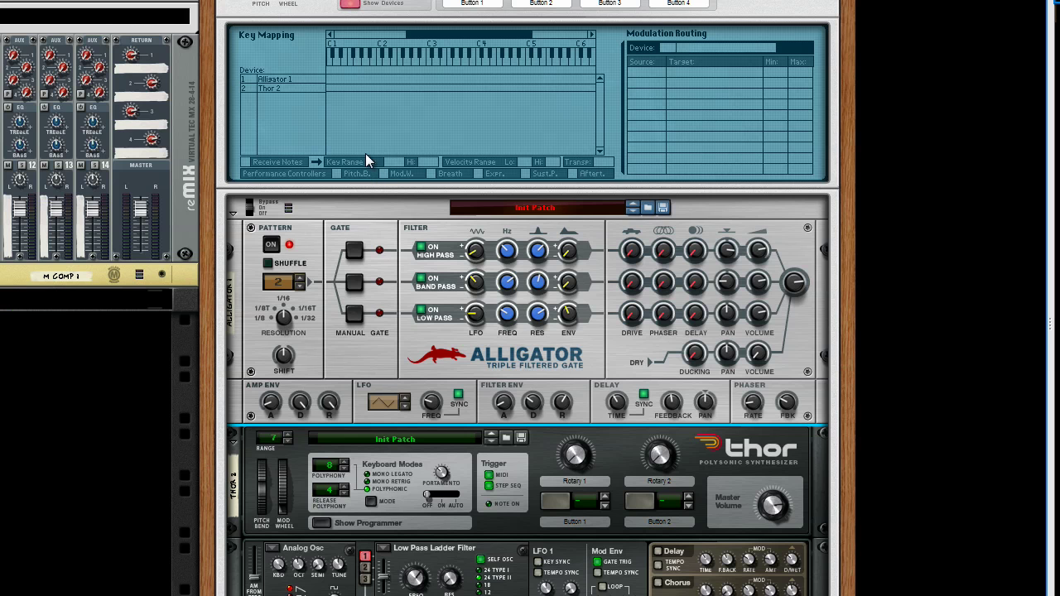
- Add a modulation routing for Alligator 1 from CV Input 1 to Band Pass Env Amount
{"action": "left_click", "coordinate": [290, 78]}
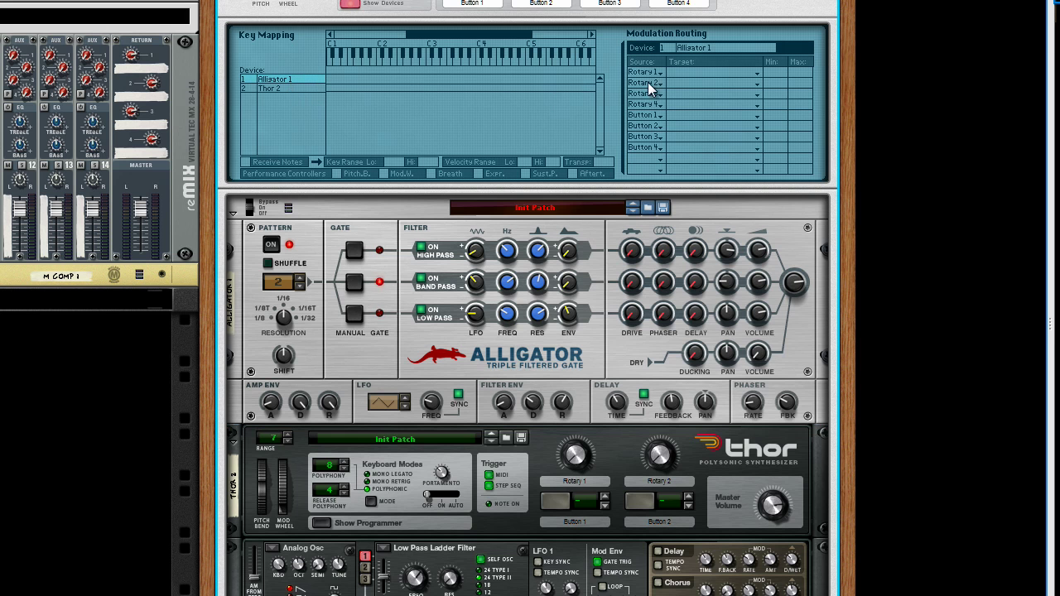
{"action": "left_click", "coordinate": [649, 157]}
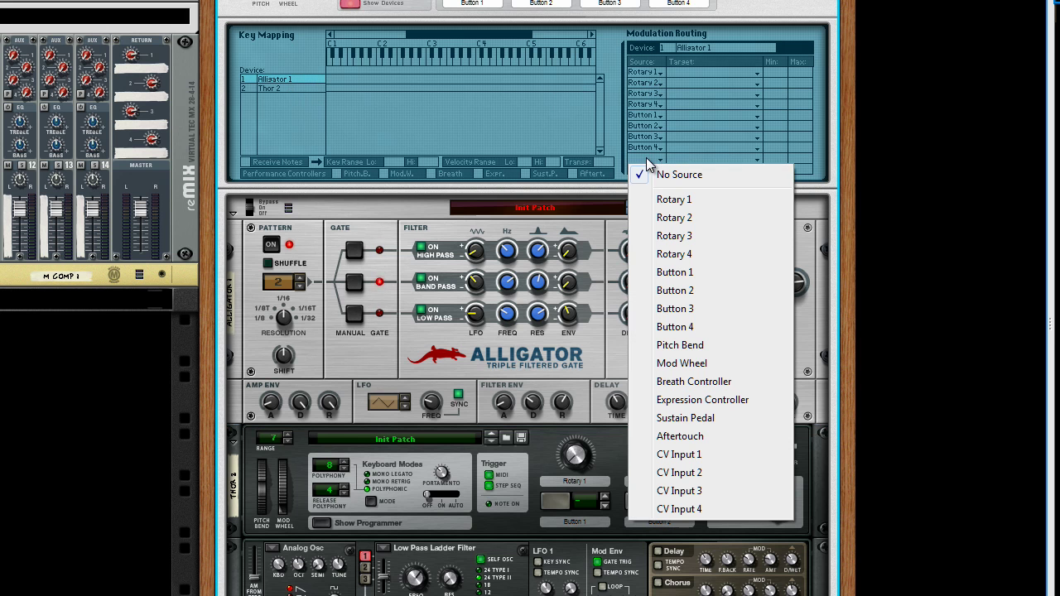
{"action": "left_click", "coordinate": [691, 456]}
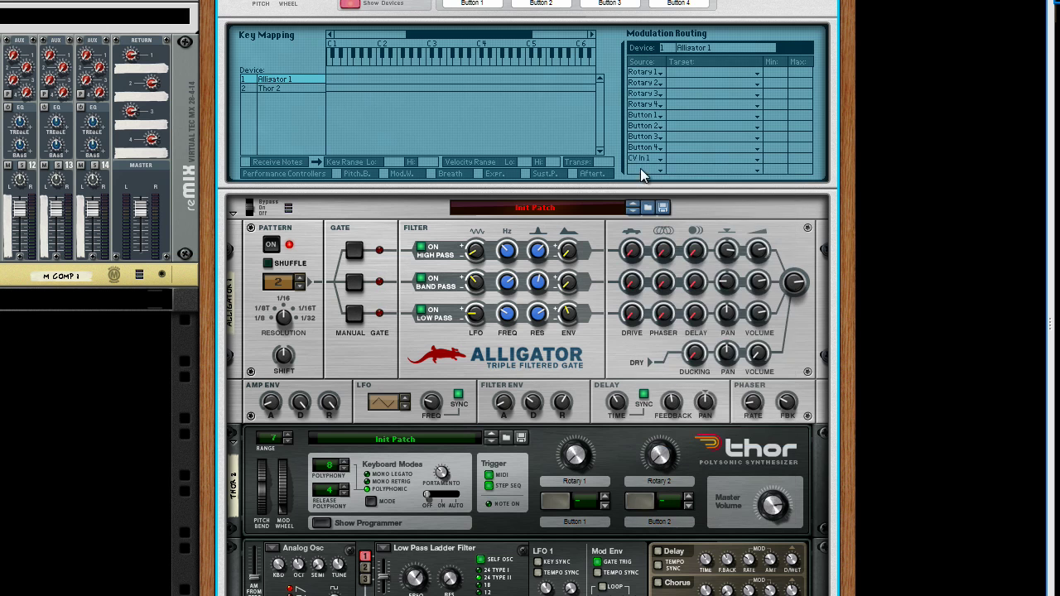
{"action": "left_click", "coordinate": [681, 157]}
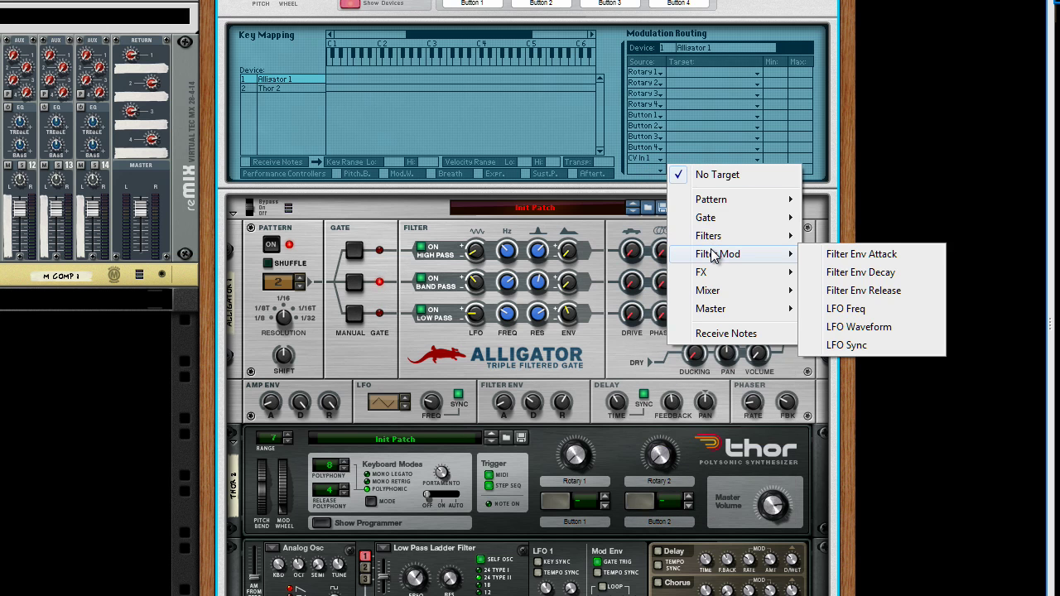
{"action": "mouse_move", "coordinate": [714, 242]}
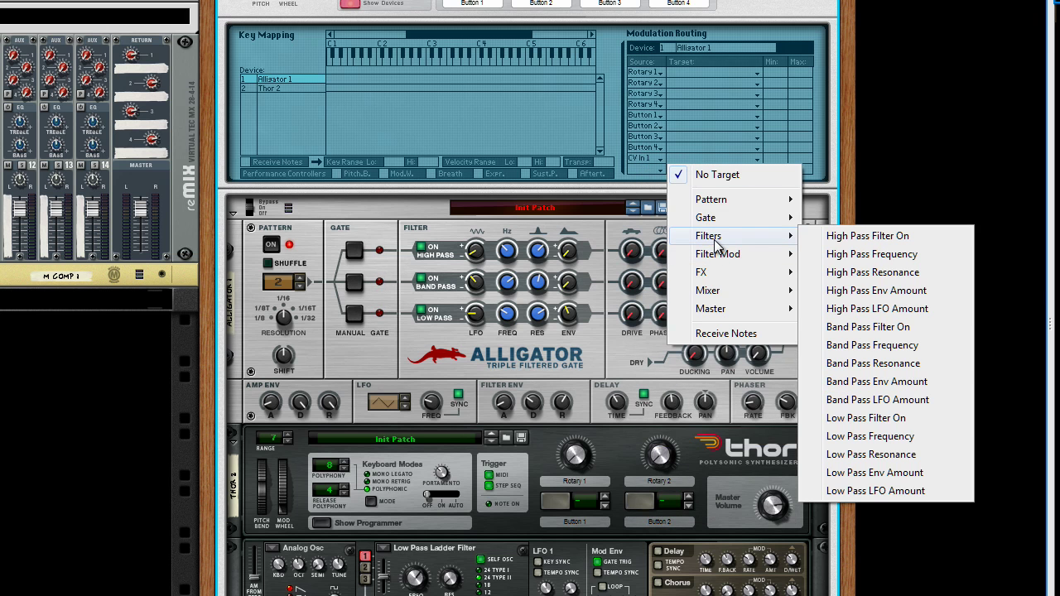
{"action": "left_click", "coordinate": [861, 381]}
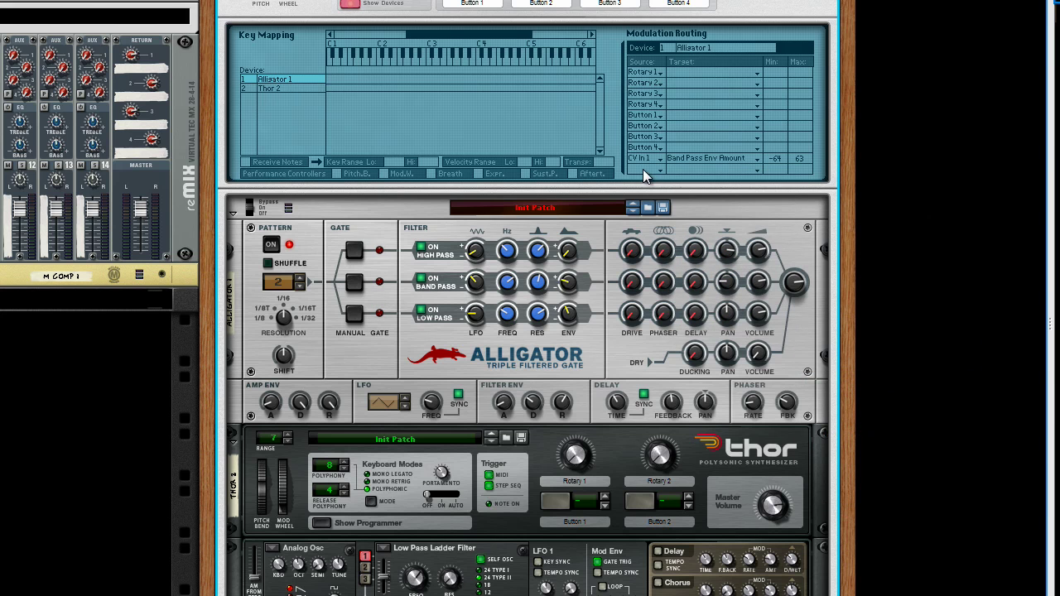
- Route CV Input 1 to High Pass Env Amount as well, and invert the Band Pass Env Amount range to minimum 63 and maximum -64
{"action": "left_click", "coordinate": [642, 168]}
{"action": "left_click", "coordinate": [700, 465]}
{"action": "left_click", "coordinate": [684, 169]}
{"action": "mouse_move", "coordinate": [708, 249]}
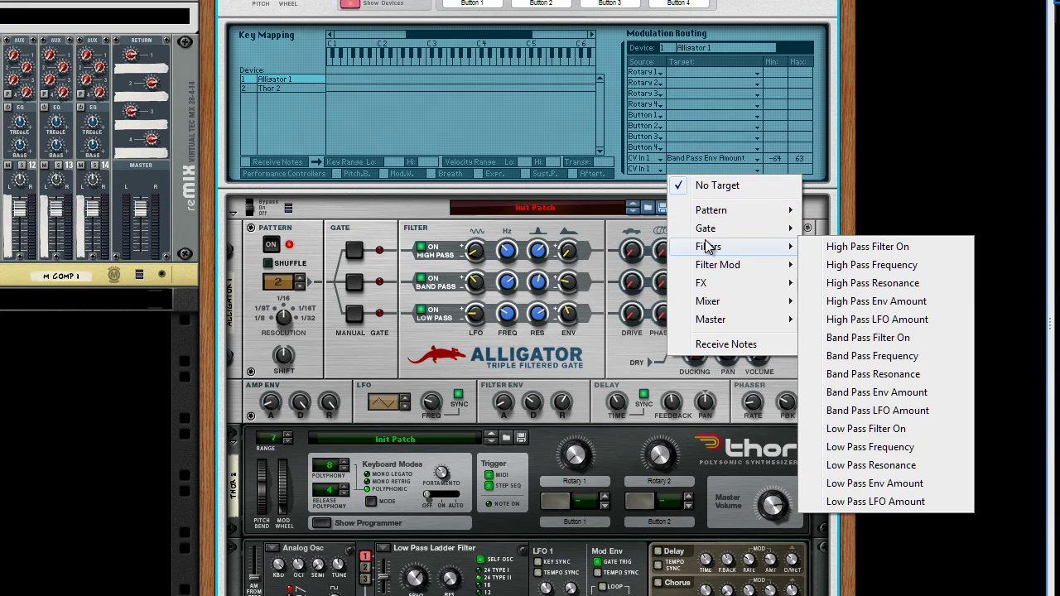
{"action": "left_click", "coordinate": [869, 300]}
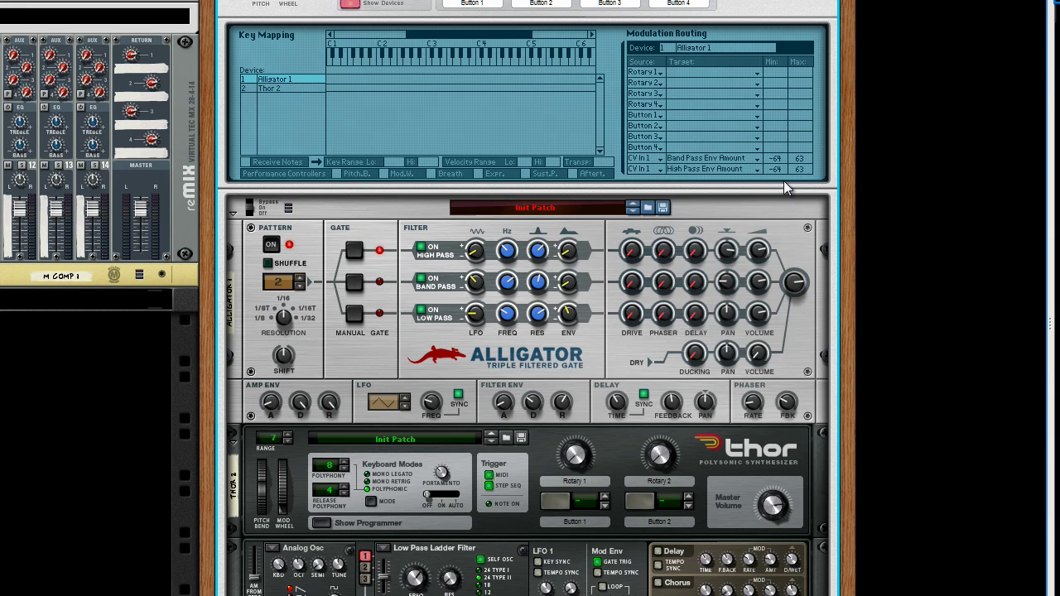
{"action": "mouse_move", "coordinate": [783, 160]}
{"action": "left_mouse_down"}
{"action": "mouse_move", "coordinate": [779, 131]}
{"action": "mouse_move", "coordinate": [781, 173]}
{"action": "mouse_move", "coordinate": [794, 173]}
{"action": "mouse_move", "coordinate": [781, 162]}
{"action": "left_mouse_up"}
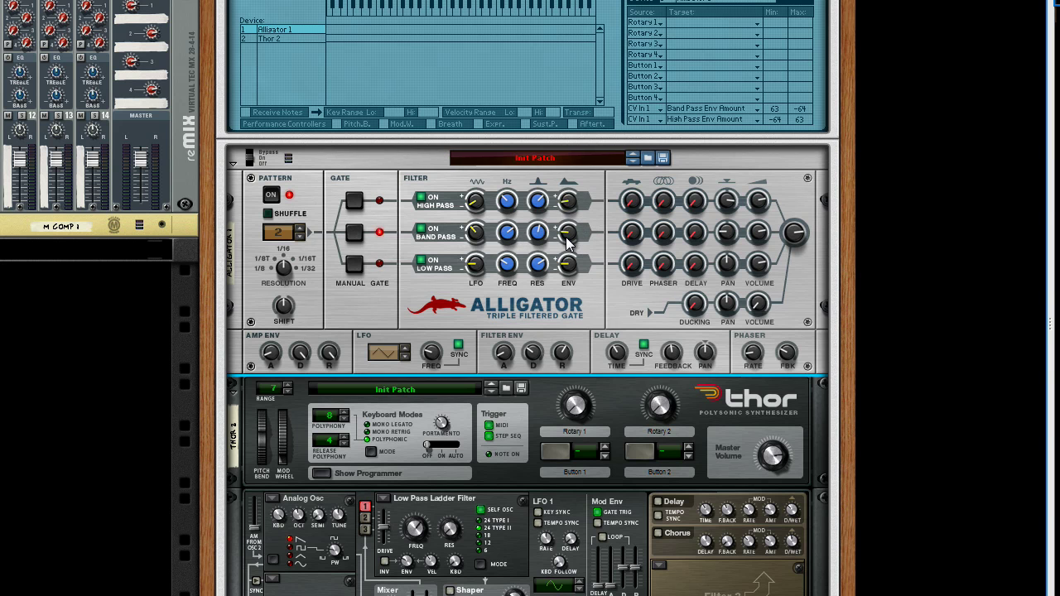
- Lower Thor's LFO 2 rate to 0.15 Hz and check its effect on the Alligator's filter envelope amounts
{"action": "mouse_move", "coordinate": [568, 234]}
{"action": "scroll", "coordinate": [575, 265], "scroll_direction": "down", "scroll_amount": 5}
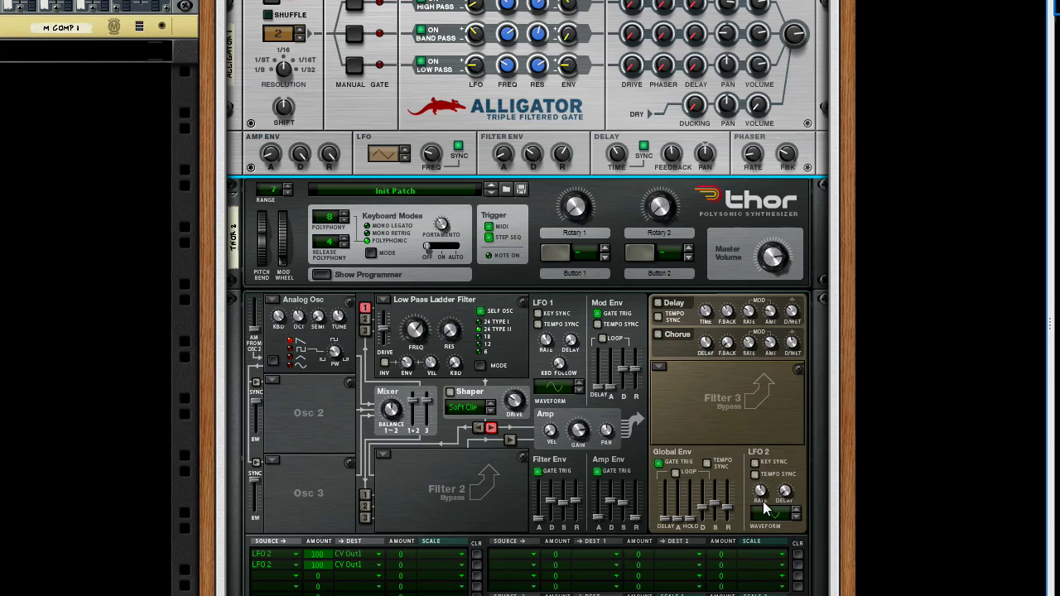
{"action": "mouse_move", "coordinate": [762, 494]}
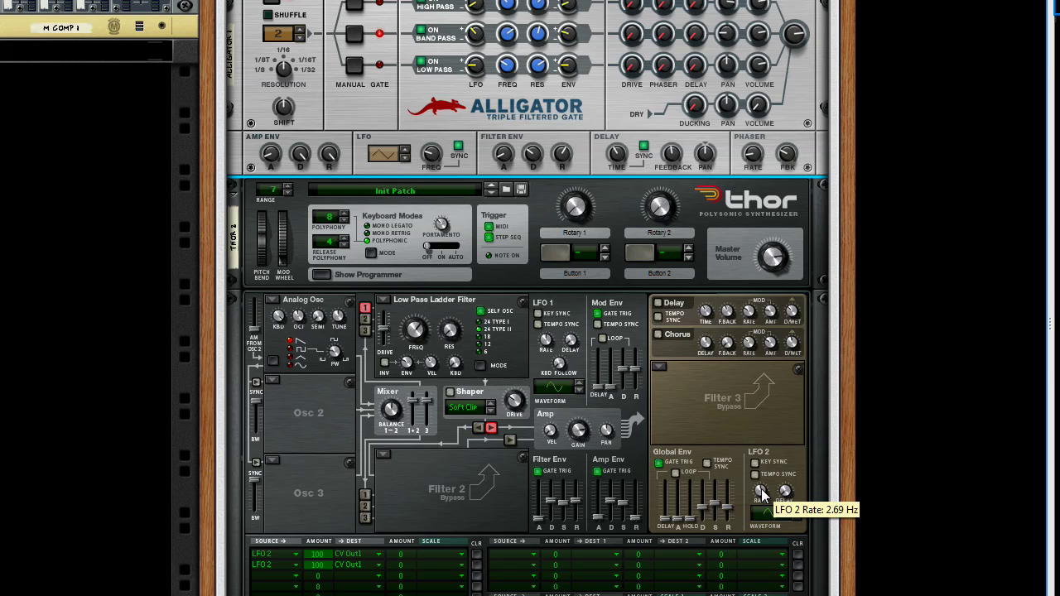
{"action": "left_click_drag", "start_coordinate": [760, 494], "coordinate": [761, 505]}
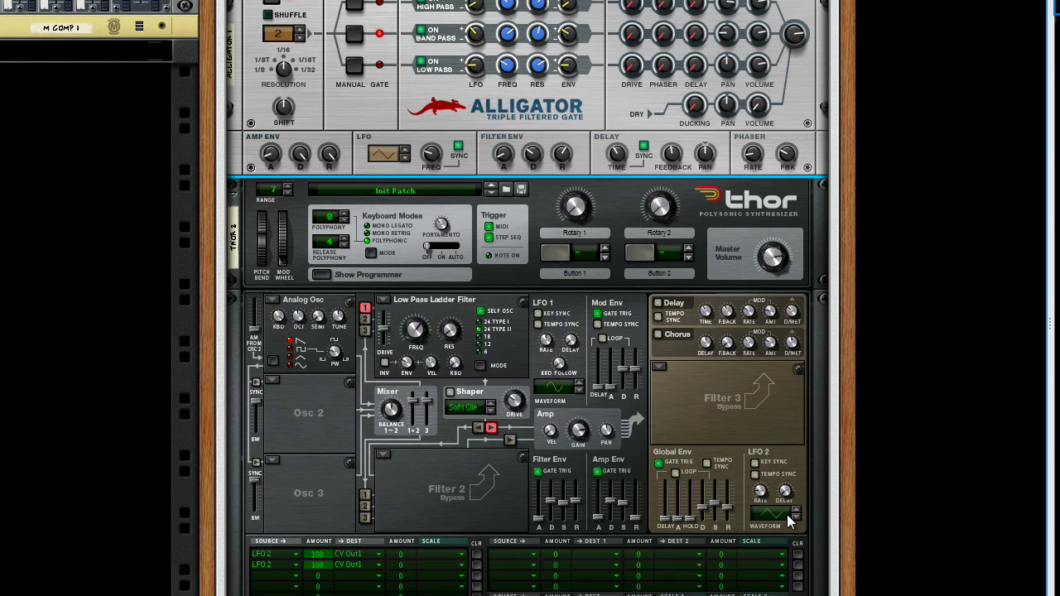
{"action": "scroll", "coordinate": [687, 398], "scroll_direction": "up", "scroll_amount": 6}
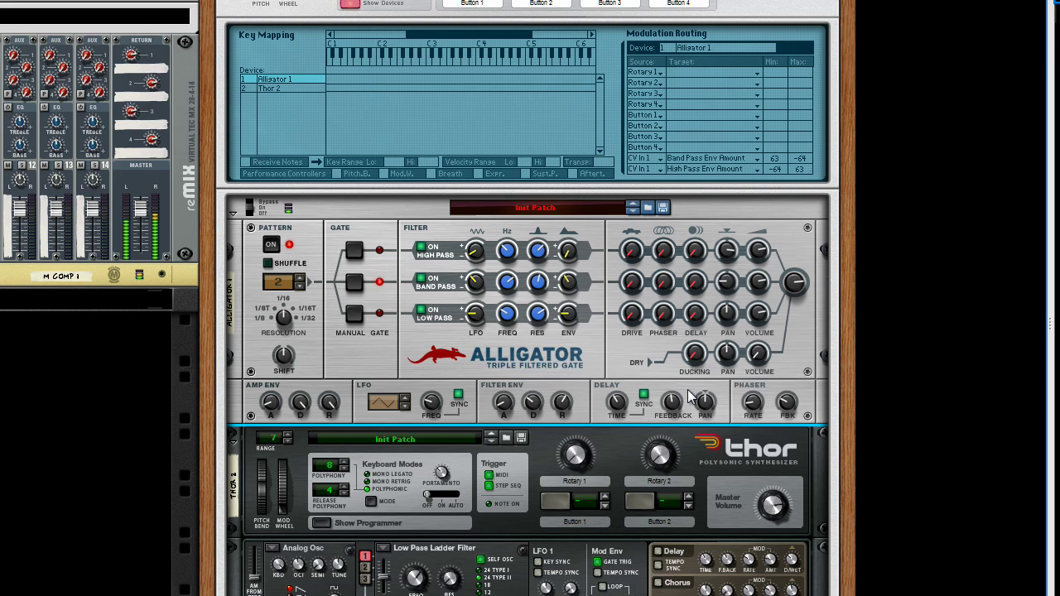
{"action": "scroll", "coordinate": [687, 397], "scroll_direction": "down", "scroll_amount": 5}
{"action": "mouse_move", "coordinate": [763, 494]}
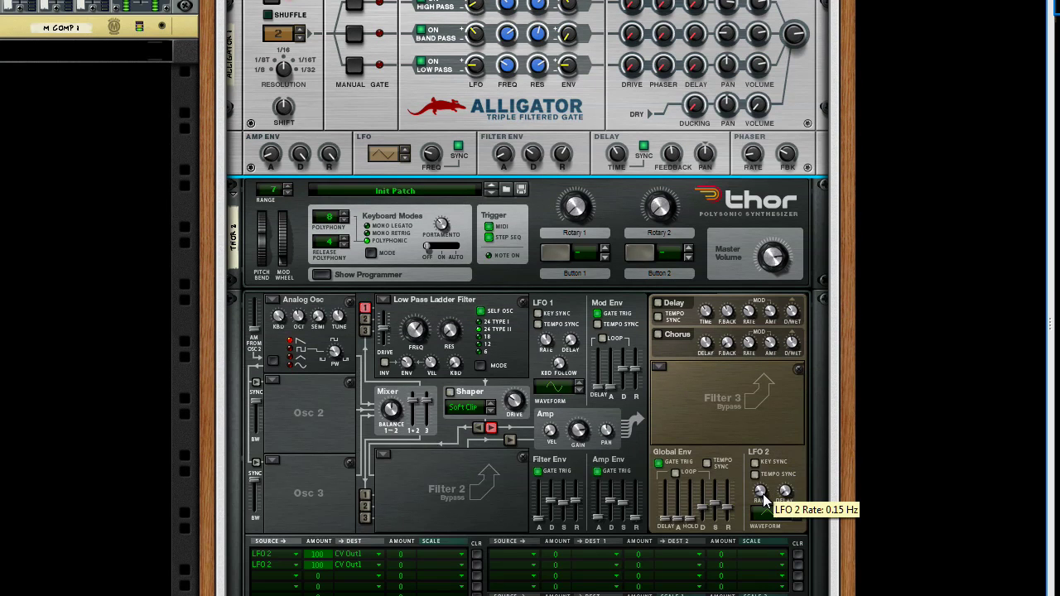
{"action": "scroll", "coordinate": [762, 497], "scroll_direction": "down", "scroll_amount": 1}
{"action": "scroll", "coordinate": [731, 440], "scroll_direction": "up", "scroll_amount": 5}
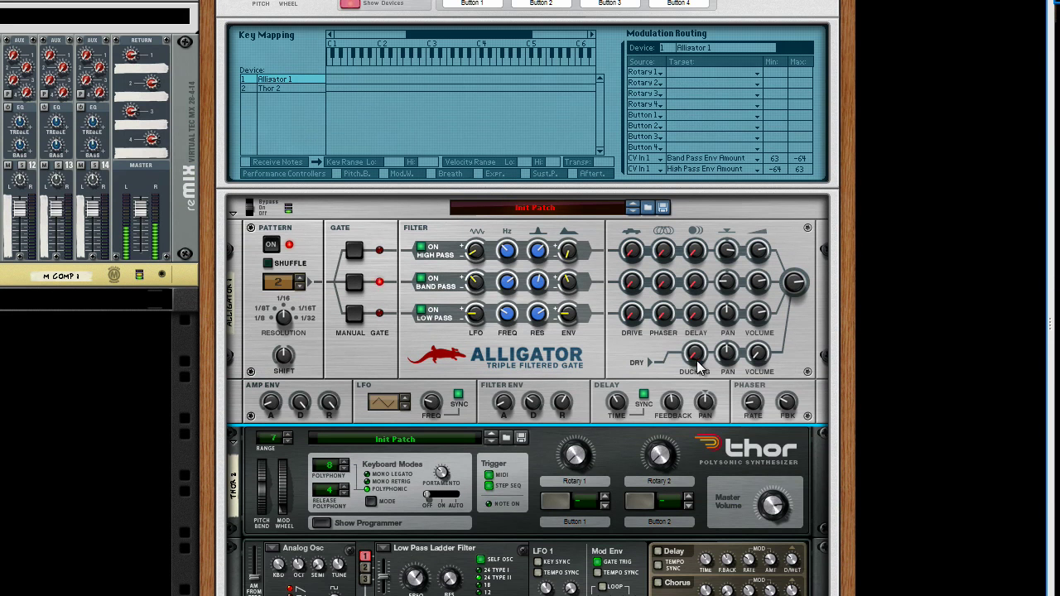
- Raise the high pass filter's frequency, lower the band pass filter's frequency, and shorten the filter envelope's release
{"action": "mouse_move", "coordinate": [694, 357]}
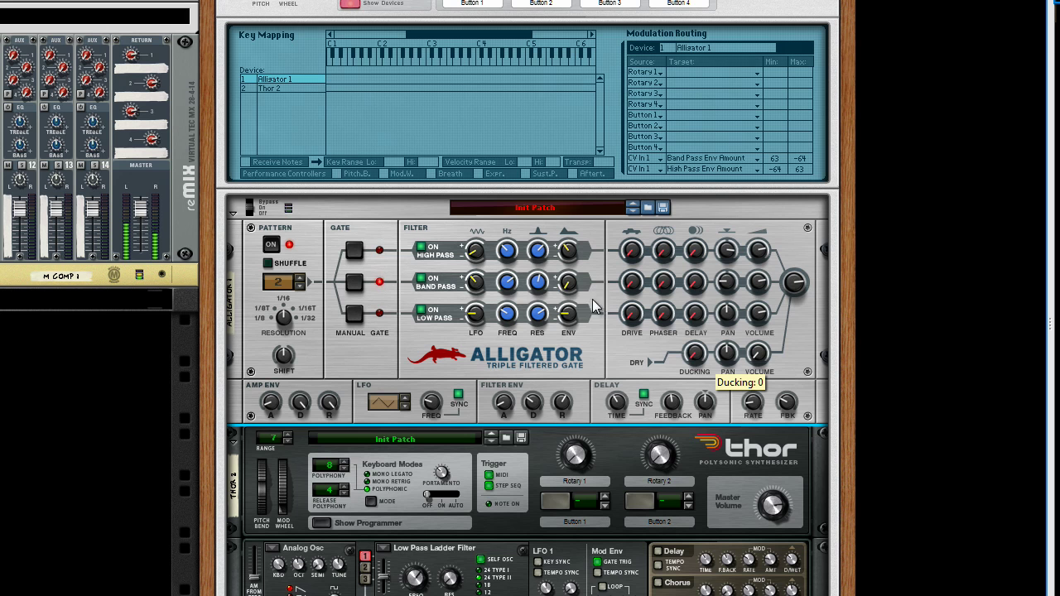
{"action": "left_click_drag", "start_coordinate": [509, 256], "coordinate": [508, 240]}
{"action": "left_click_drag", "start_coordinate": [507, 284], "coordinate": [509, 298]}
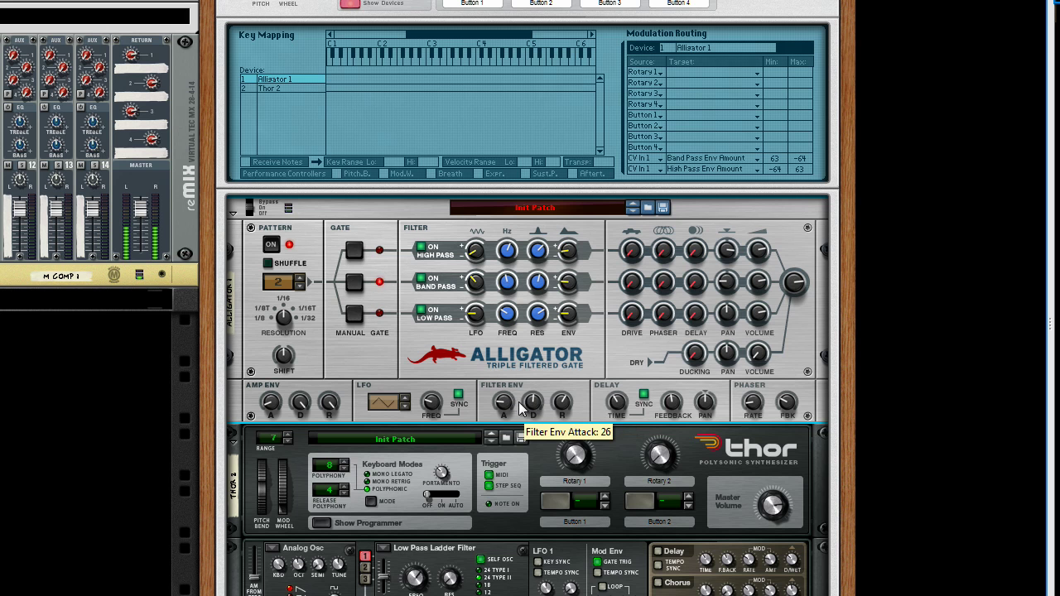
{"action": "left_click_drag", "start_coordinate": [564, 409], "coordinate": [560, 409]}
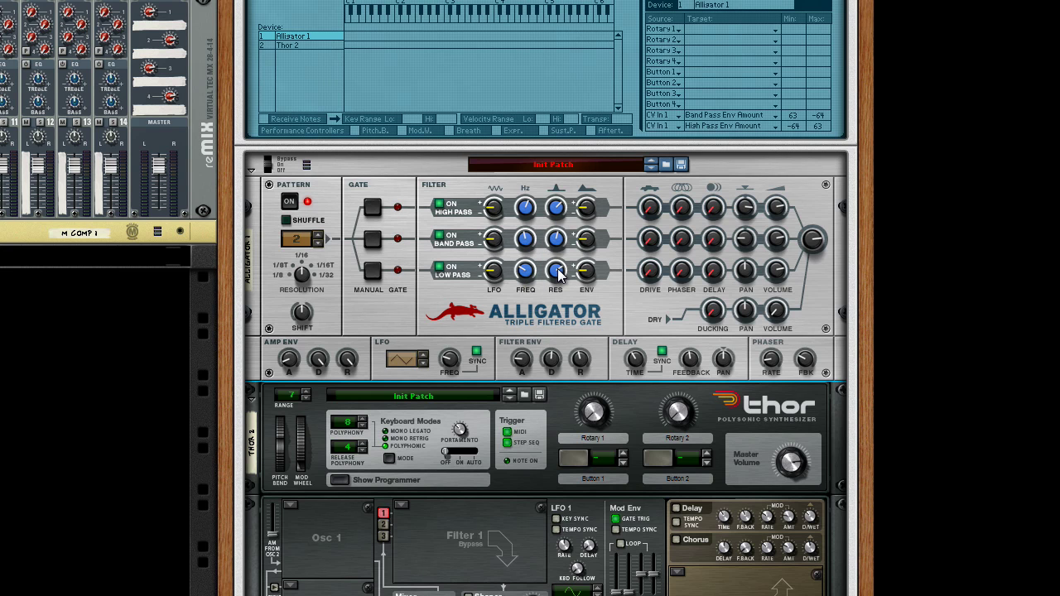
- Change the sources of Alligator 1's Rotary 1 to 4, Button 1 and Button 2 modulation rows to CV Input 1
{"action": "mouse_move", "coordinate": [557, 275]}
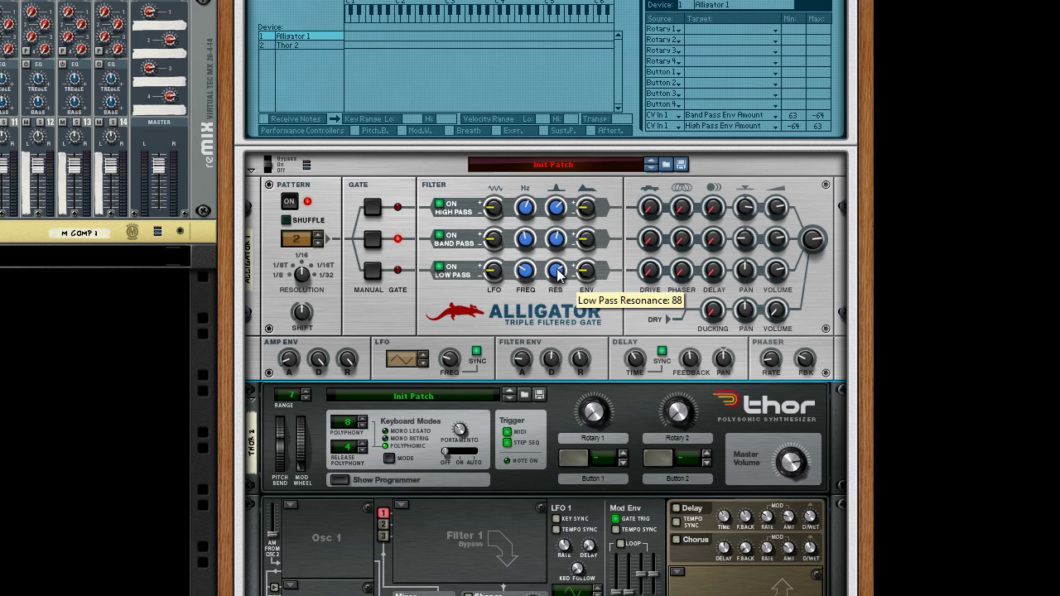
{"action": "left_click", "coordinate": [671, 30]}
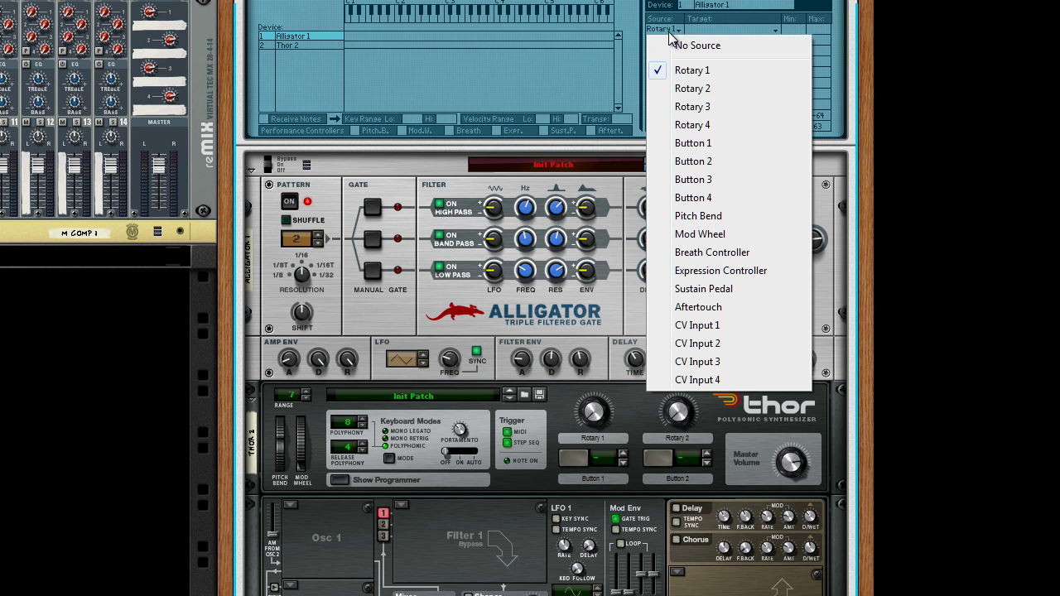
{"action": "left_click", "coordinate": [720, 325]}
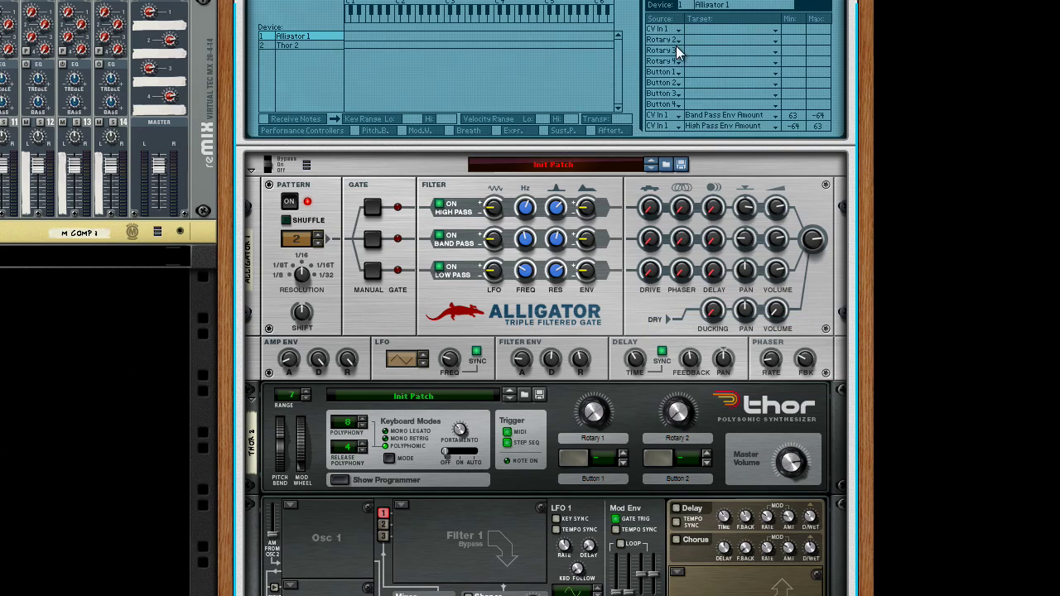
{"action": "left_click", "coordinate": [662, 42]}
{"action": "left_click", "coordinate": [719, 337]}
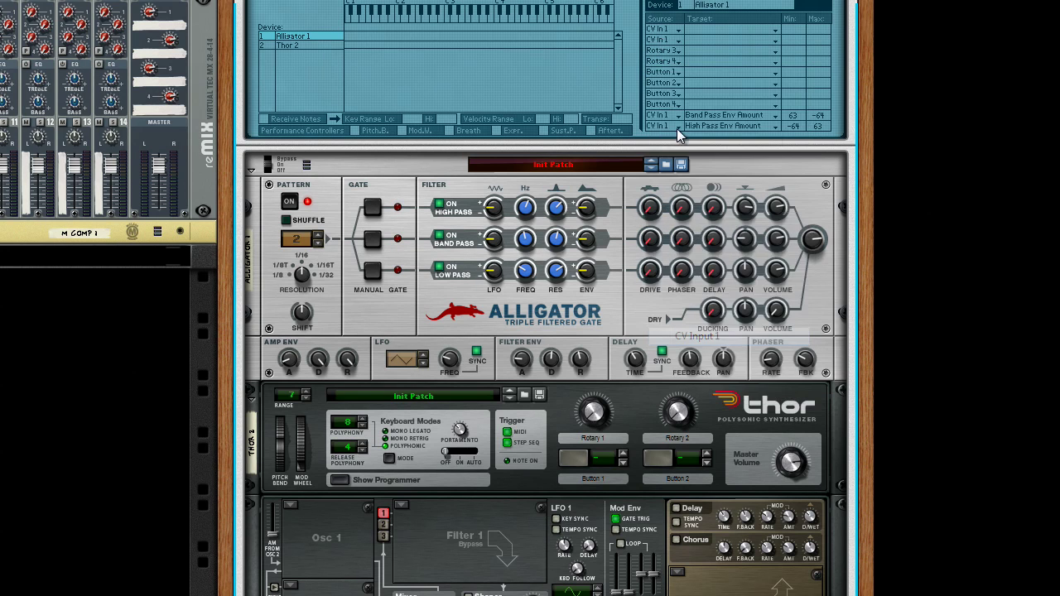
{"action": "left_click", "coordinate": [659, 53]}
{"action": "left_click", "coordinate": [695, 347]}
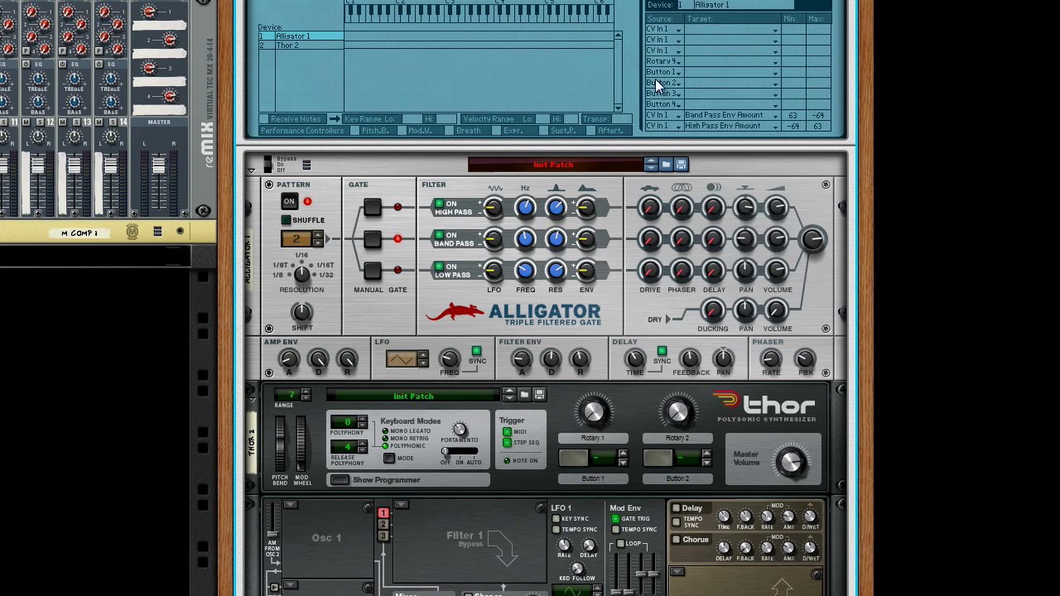
{"action": "left_click", "coordinate": [663, 62]}
{"action": "left_click", "coordinate": [699, 356]}
{"action": "left_click", "coordinate": [666, 72]}
{"action": "left_click", "coordinate": [697, 369]}
{"action": "left_click", "coordinate": [670, 84]}
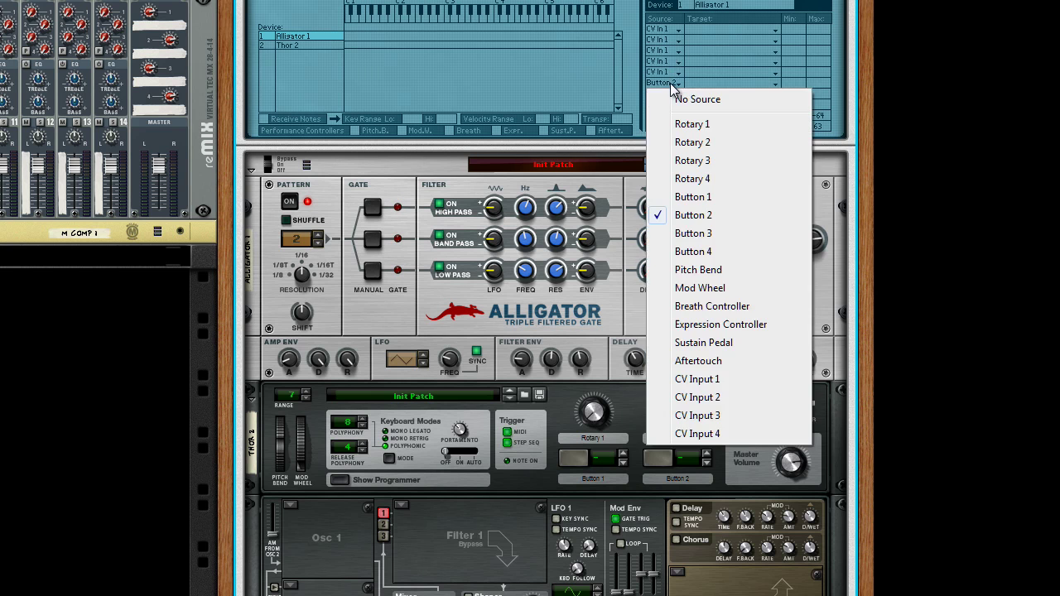
{"action": "left_click", "coordinate": [703, 379]}
- Set the target of the first CV Input 1 modulation row to High Pass Frequency
{"action": "left_click", "coordinate": [706, 39]}
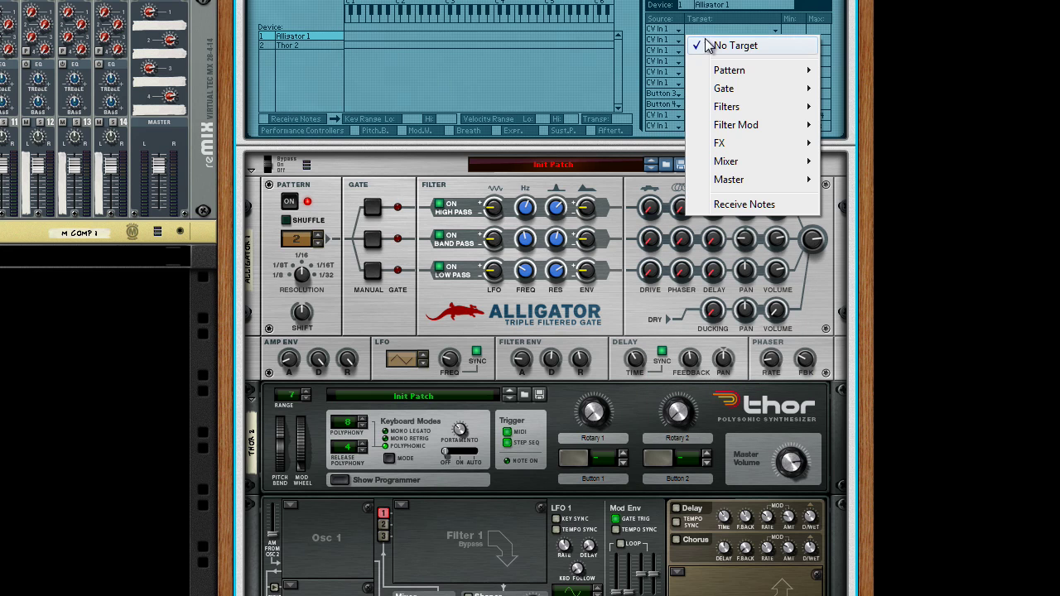
{"action": "mouse_move", "coordinate": [728, 112]}
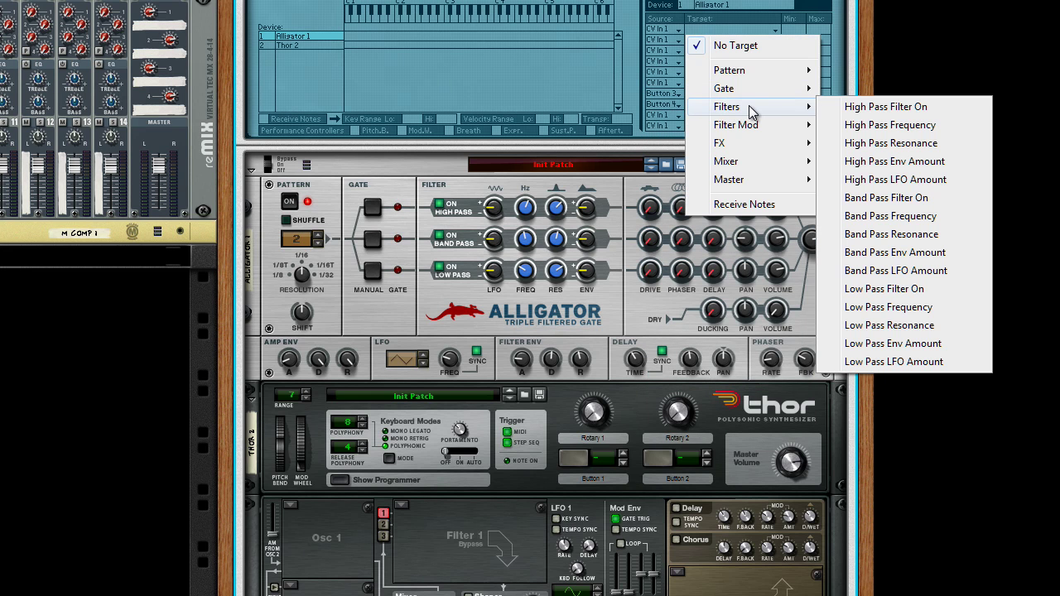
{"action": "left_click", "coordinate": [874, 124]}
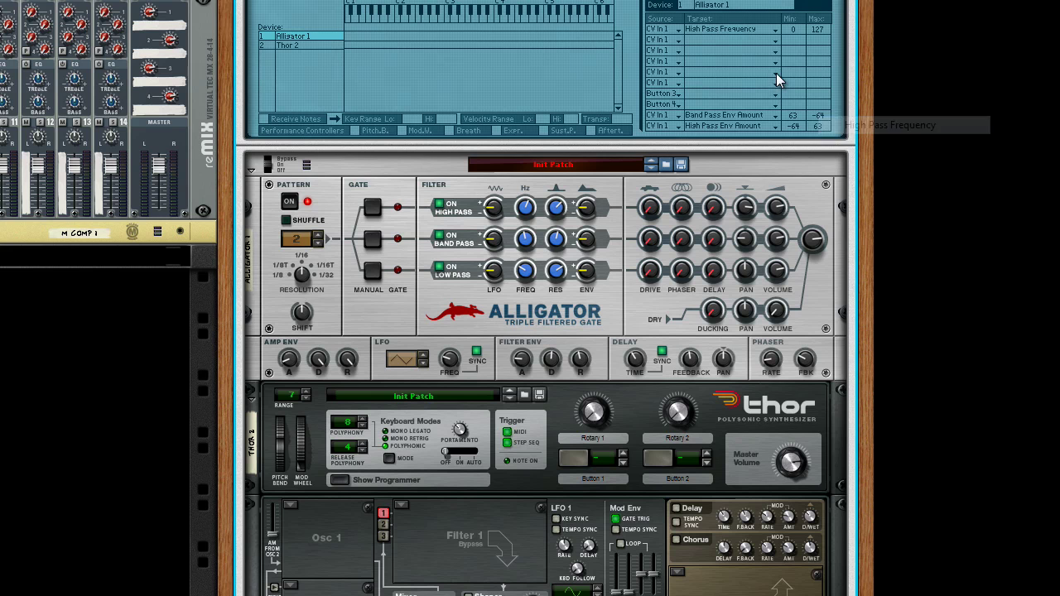
- Set the targets of Alligator 1's second and third CV Input 1 modulation rows to High Pass Resonance and Band Pass Frequency
{"action": "left_click", "coordinate": [696, 39]}
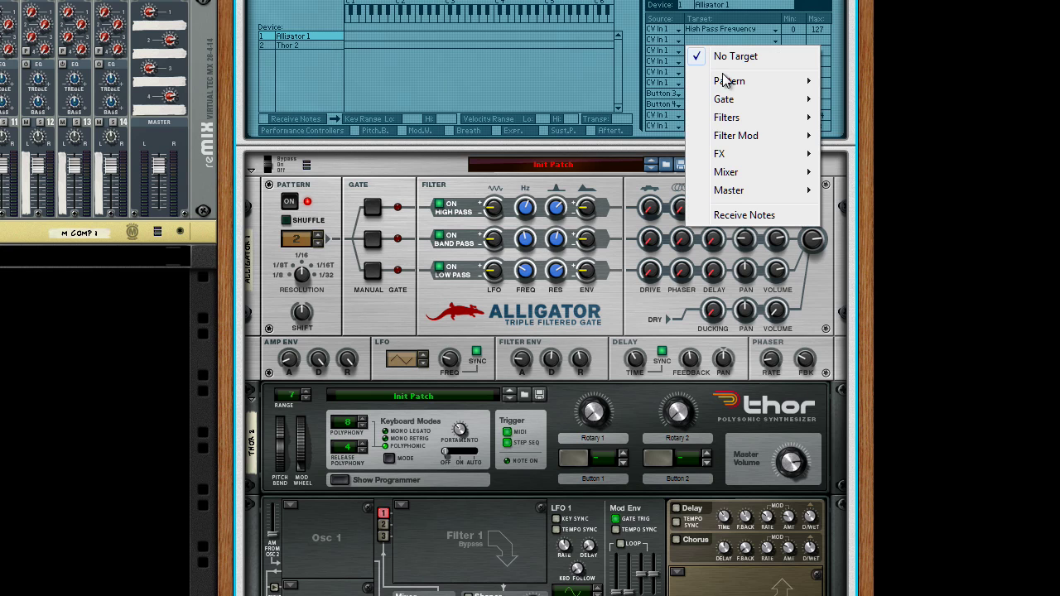
{"action": "mouse_move", "coordinate": [741, 124]}
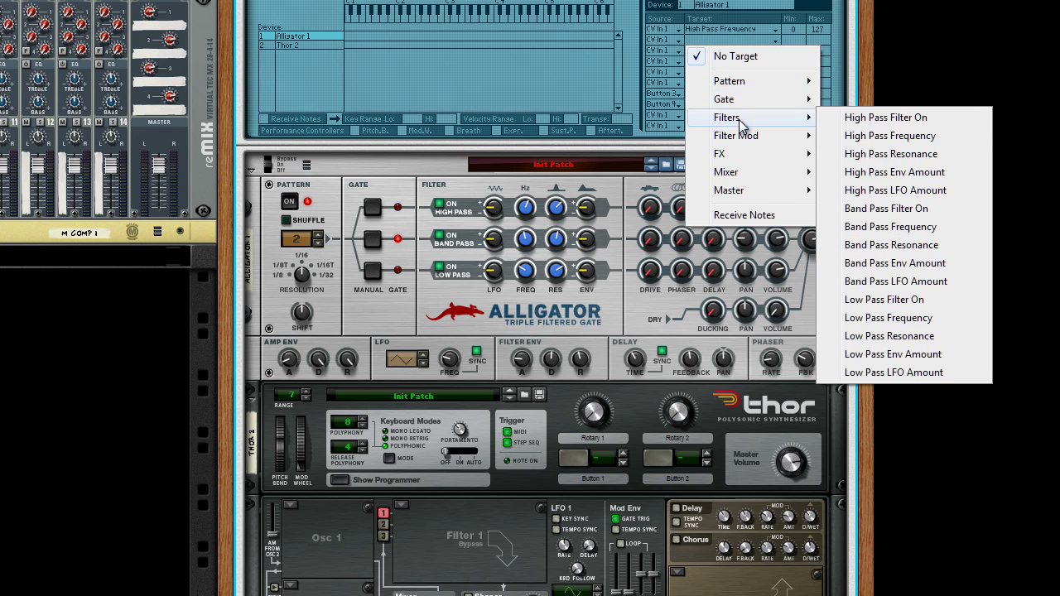
{"action": "left_click", "coordinate": [891, 154]}
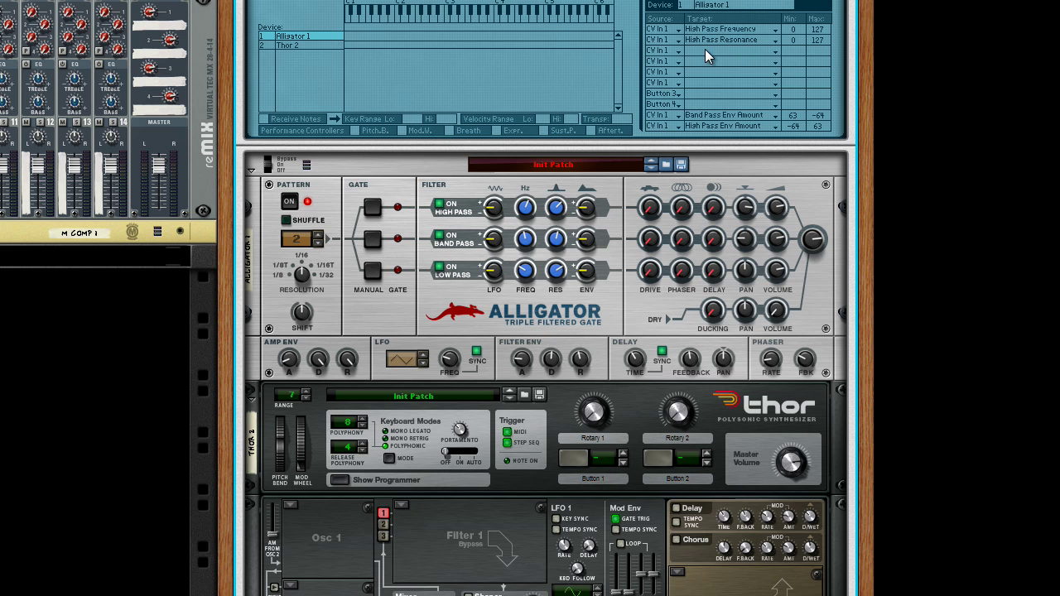
{"action": "left_click", "coordinate": [706, 52]}
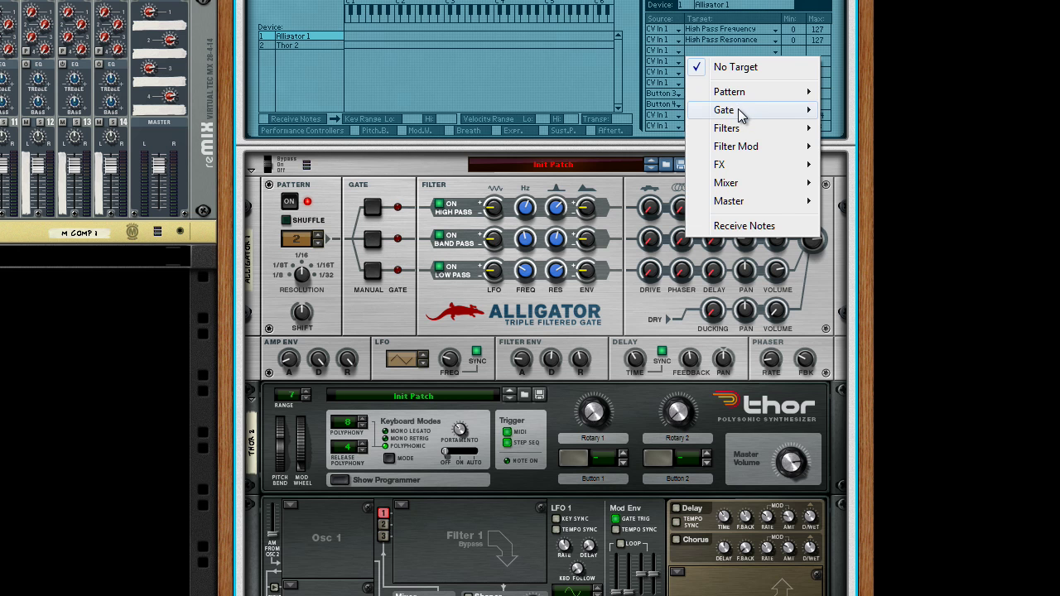
{"action": "mouse_move", "coordinate": [738, 109]}
{"action": "mouse_move", "coordinate": [741, 128]}
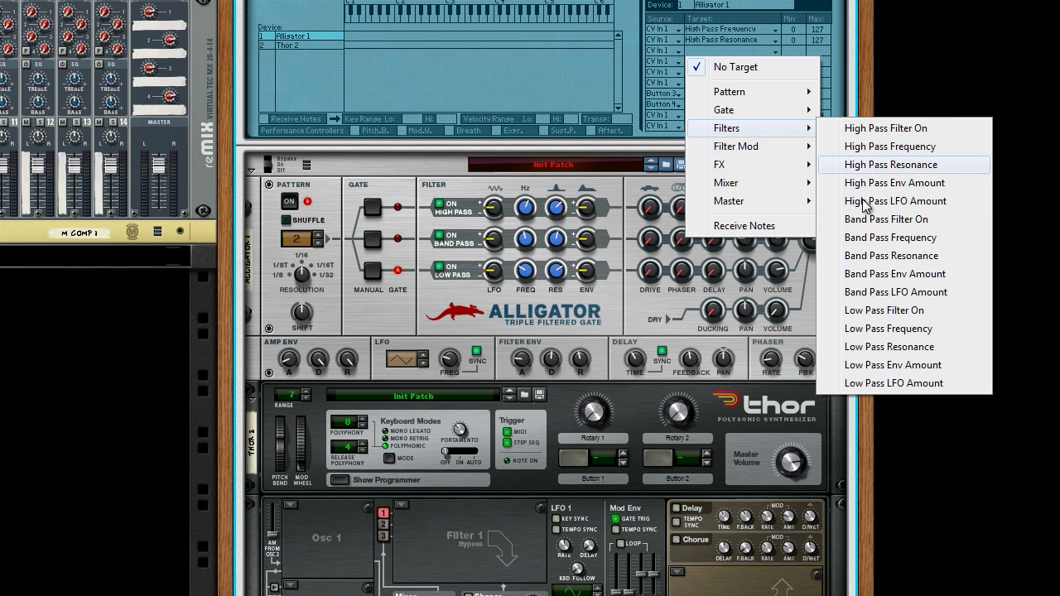
{"action": "left_click", "coordinate": [879, 240]}
- Assign Band Pass Resonance, Low Pass Frequency and Low Pass Resonance as targets of Alligator 1's fourth, fifth and sixth CV Input 1 rows
{"action": "left_click", "coordinate": [705, 62]}
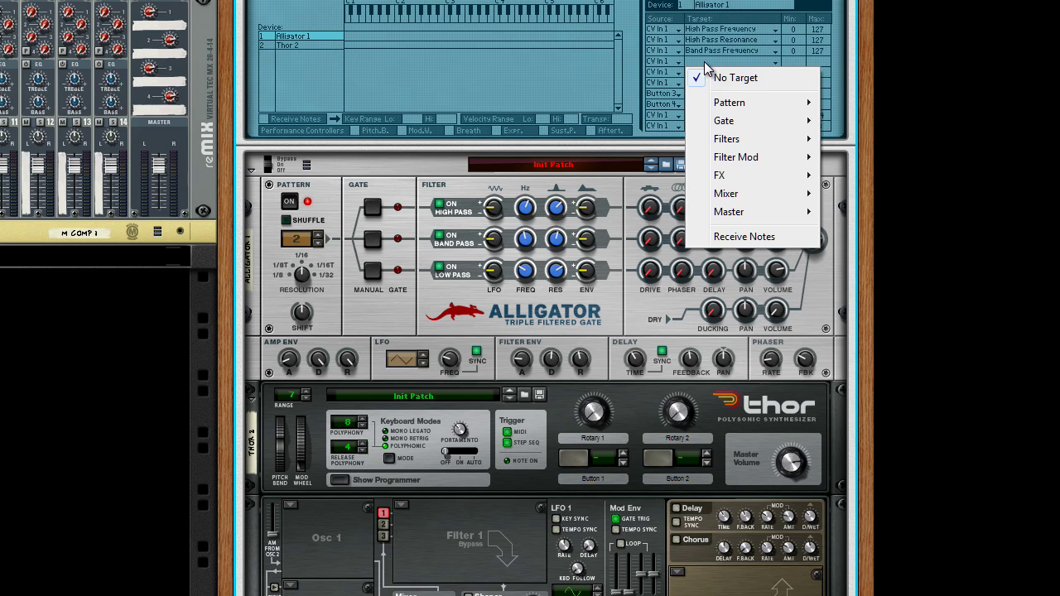
{"action": "mouse_move", "coordinate": [750, 142]}
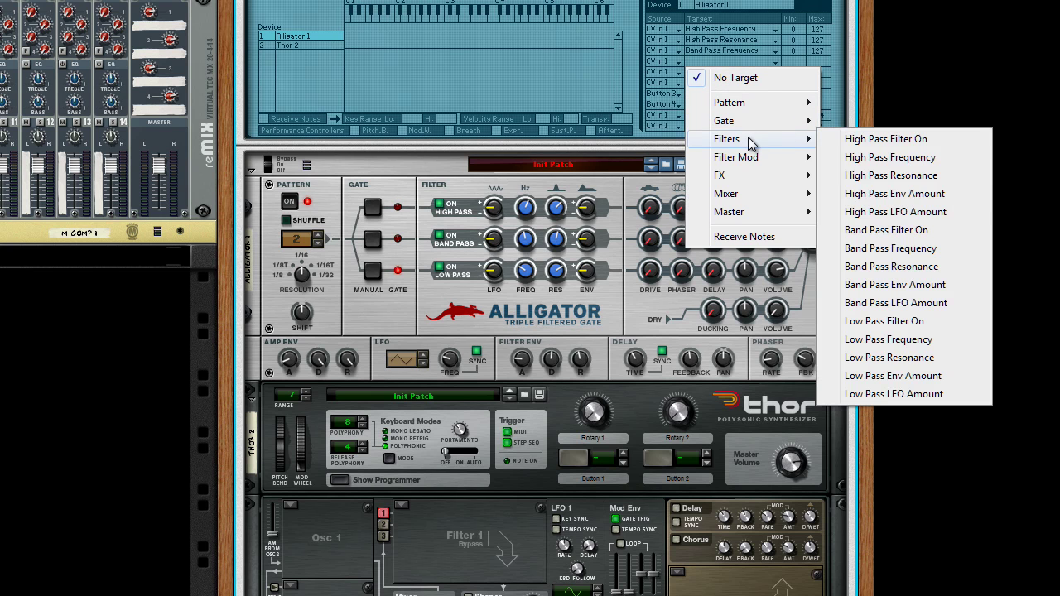
{"action": "left_click", "coordinate": [894, 267]}
{"action": "left_click", "coordinate": [706, 73]}
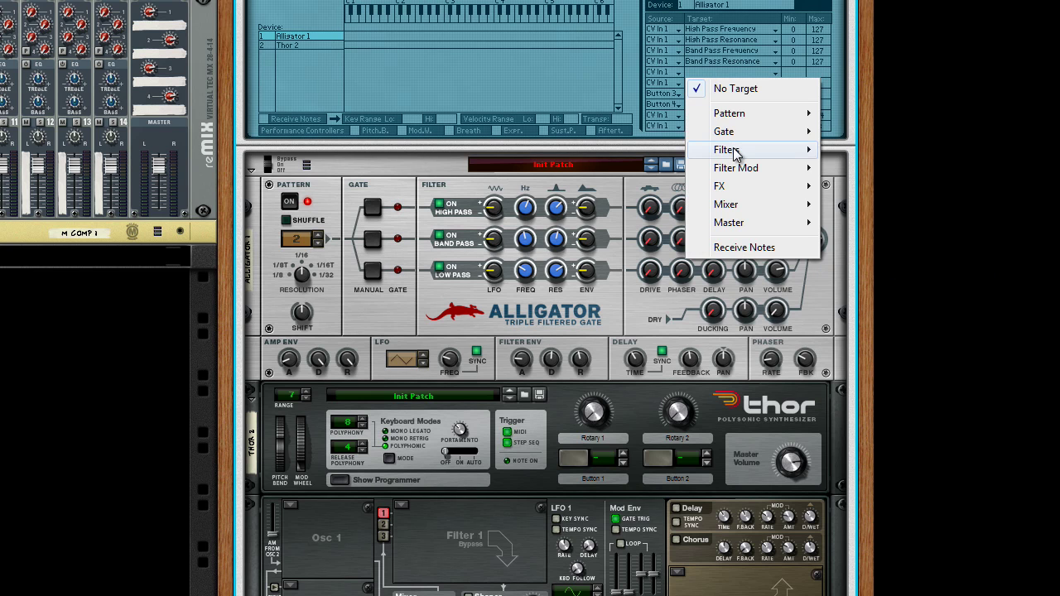
{"action": "mouse_move", "coordinate": [728, 149]}
{"action": "left_click", "coordinate": [886, 349]}
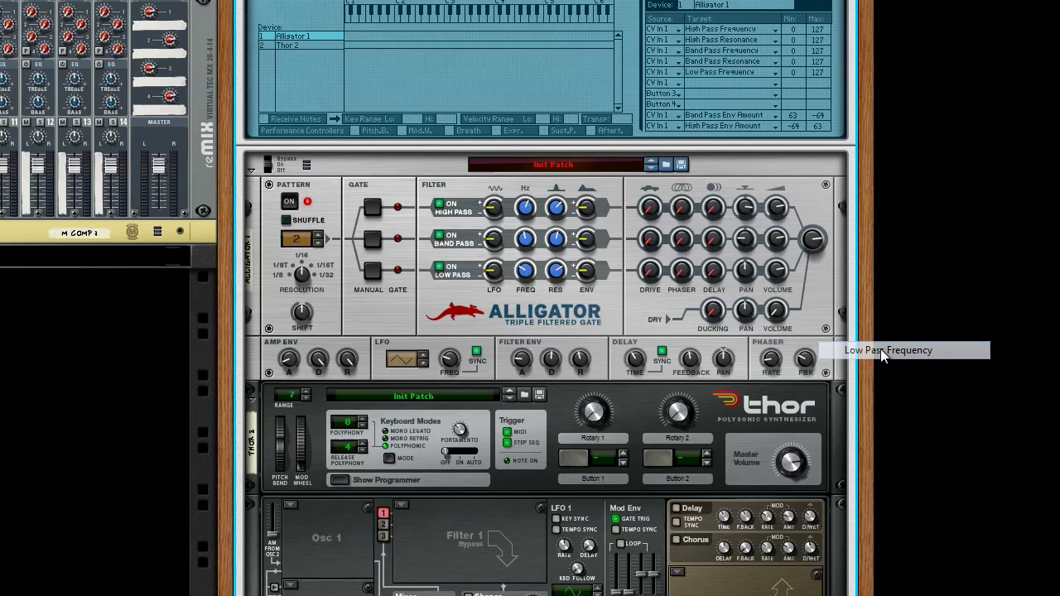
{"action": "left_click", "coordinate": [718, 85]}
{"action": "mouse_move", "coordinate": [780, 161]}
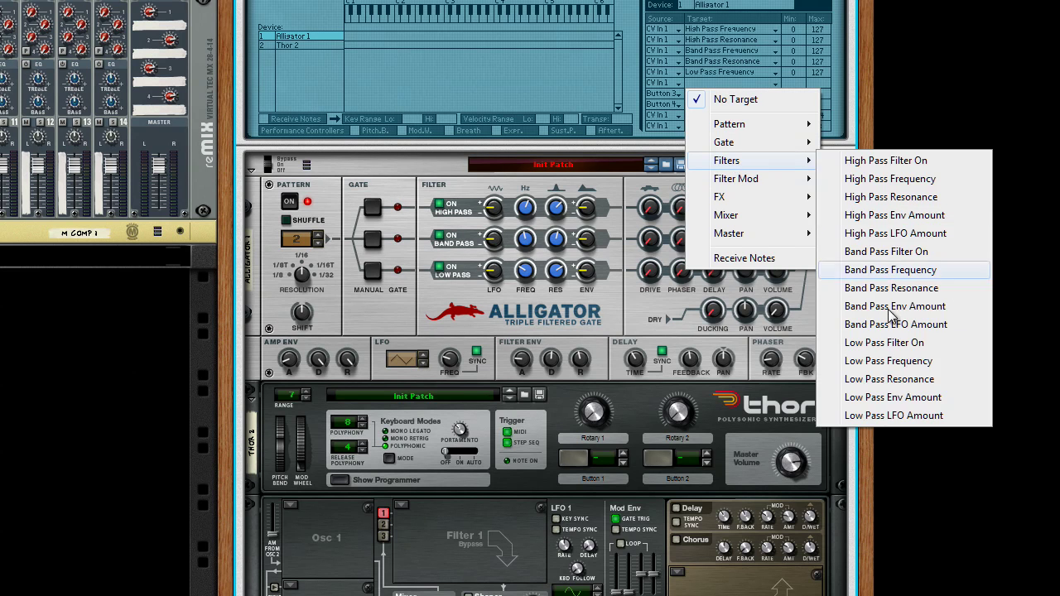
{"action": "left_click", "coordinate": [891, 379]}
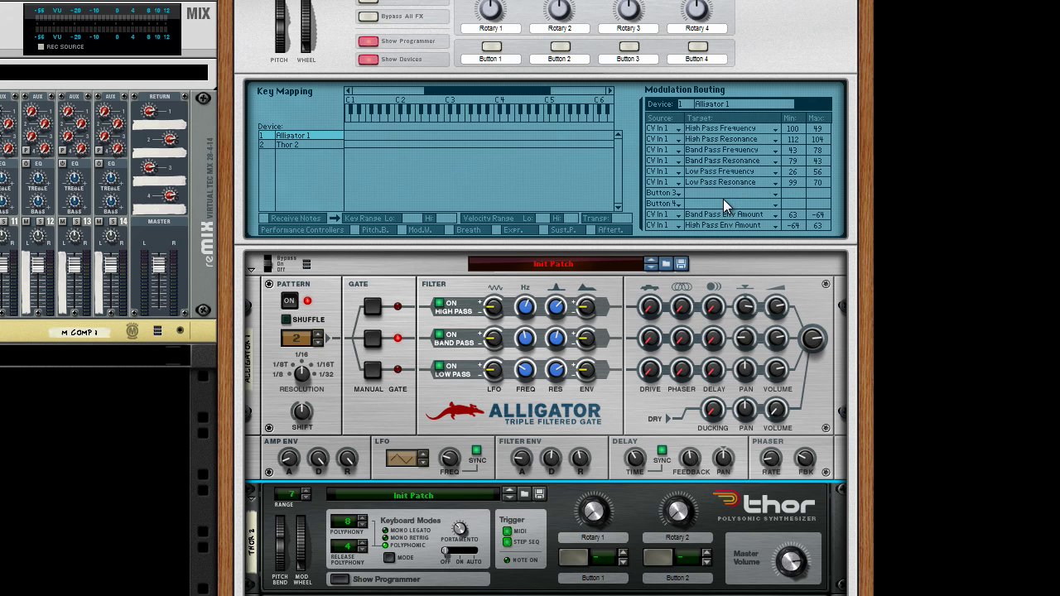
- Route Rotary 1 to CV Output 1 with an amount of 100 in the first row of Thor's modulation matrix
{"action": "scroll", "coordinate": [723, 198], "scroll_direction": "down", "scroll_amount": 5}
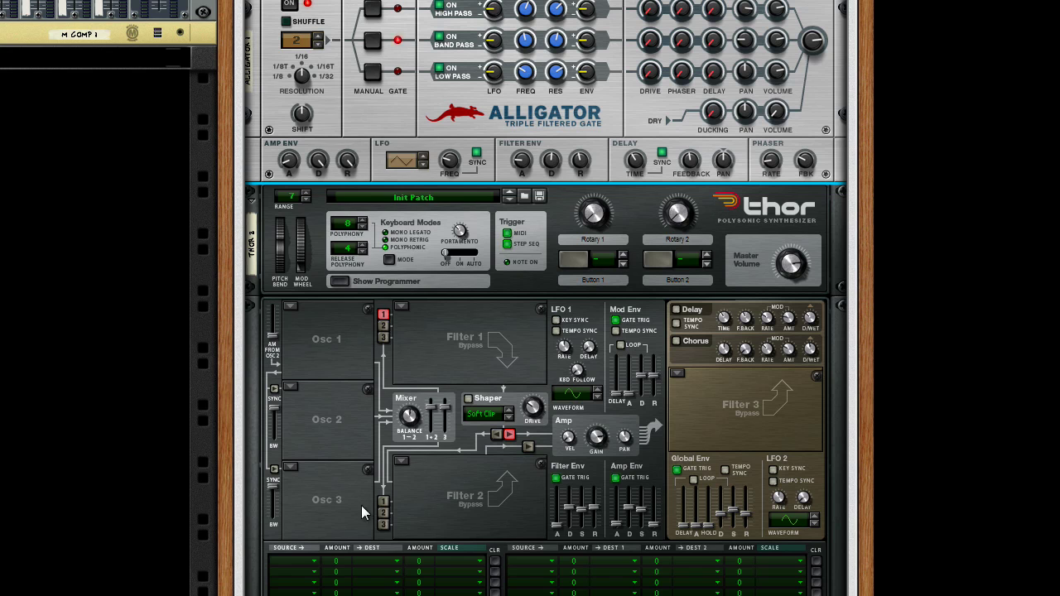
{"action": "left_click", "coordinate": [300, 568]}
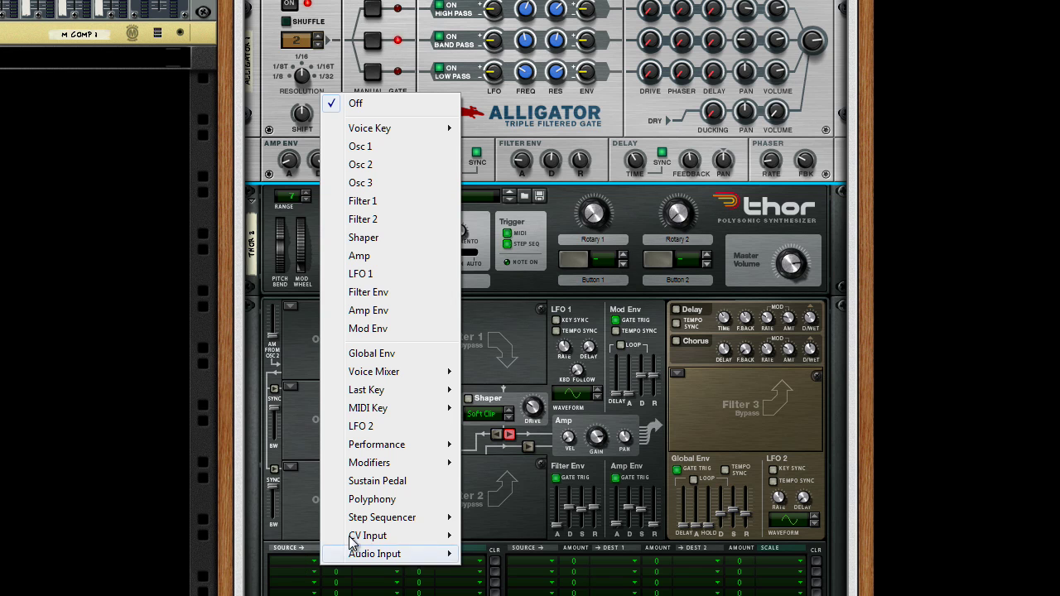
{"action": "mouse_move", "coordinate": [414, 463]}
{"action": "left_click", "coordinate": [497, 464]}
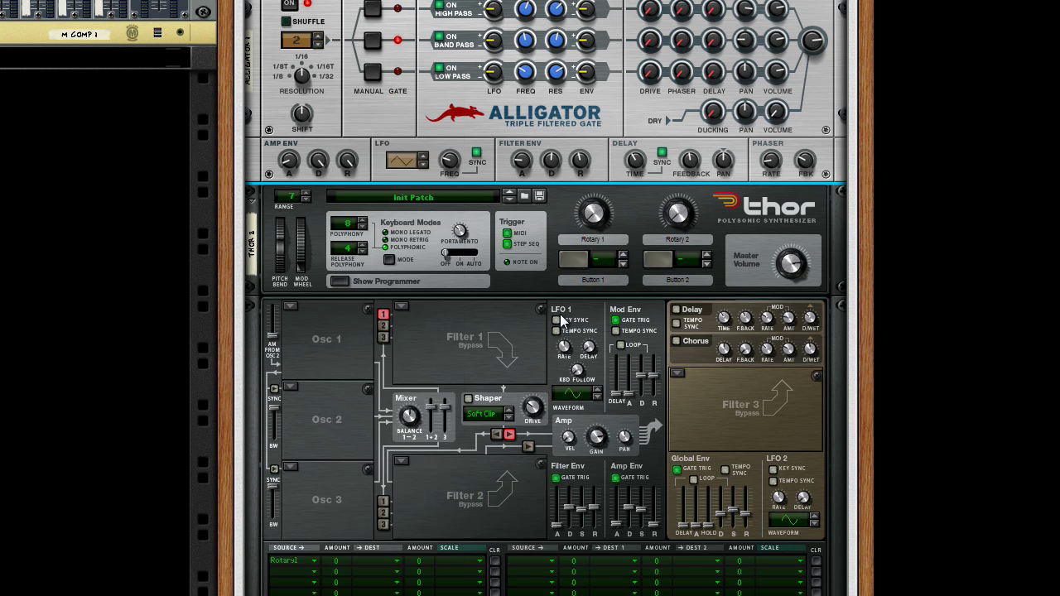
{"action": "left_click_drag", "start_coordinate": [341, 563], "coordinate": [357, 532]}
{"action": "left_click", "coordinate": [389, 563]}
{"action": "mouse_move", "coordinate": [433, 536]}
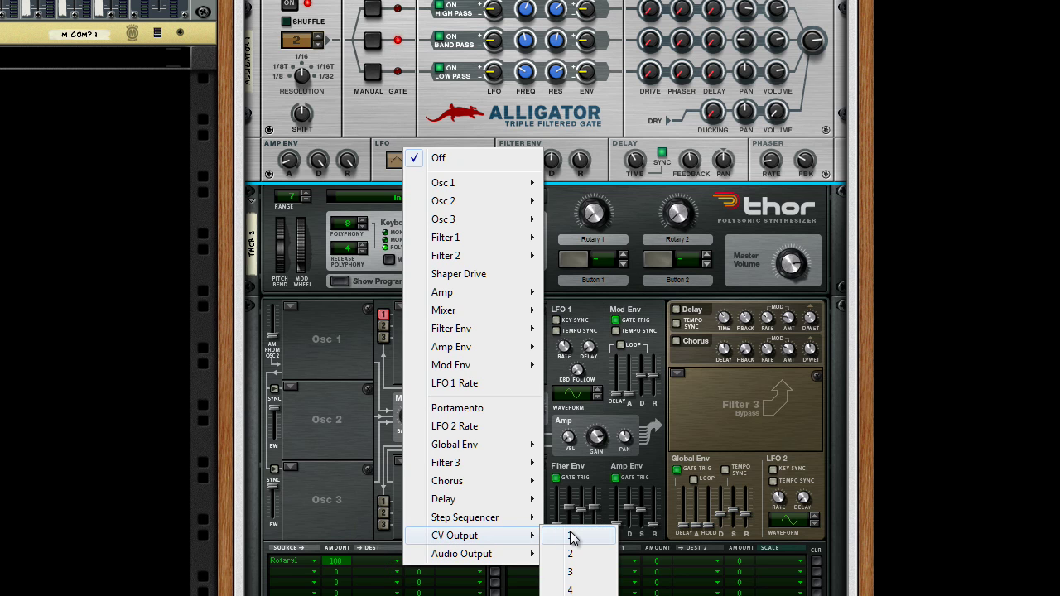
{"action": "left_click", "coordinate": [569, 536]}
- Cable Thor's CV 1 modulation output to the Combinator's Programmer CV 1 input and raise that input's trim to 127
{"action": "key", "text": "Tab"}
{"action": "scroll", "coordinate": [538, 534], "scroll_direction": "up", "scroll_amount": 3}
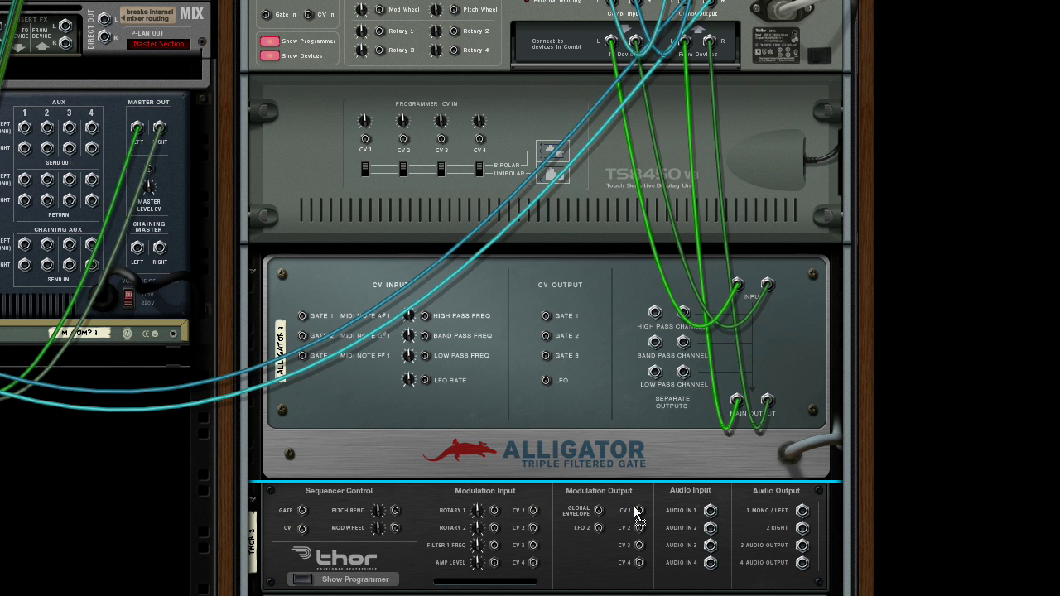
{"action": "left_click_drag", "start_coordinate": [638, 510], "coordinate": [494, 315]}
{"action": "left_click_drag", "start_coordinate": [459, 264], "coordinate": [365, 139]}
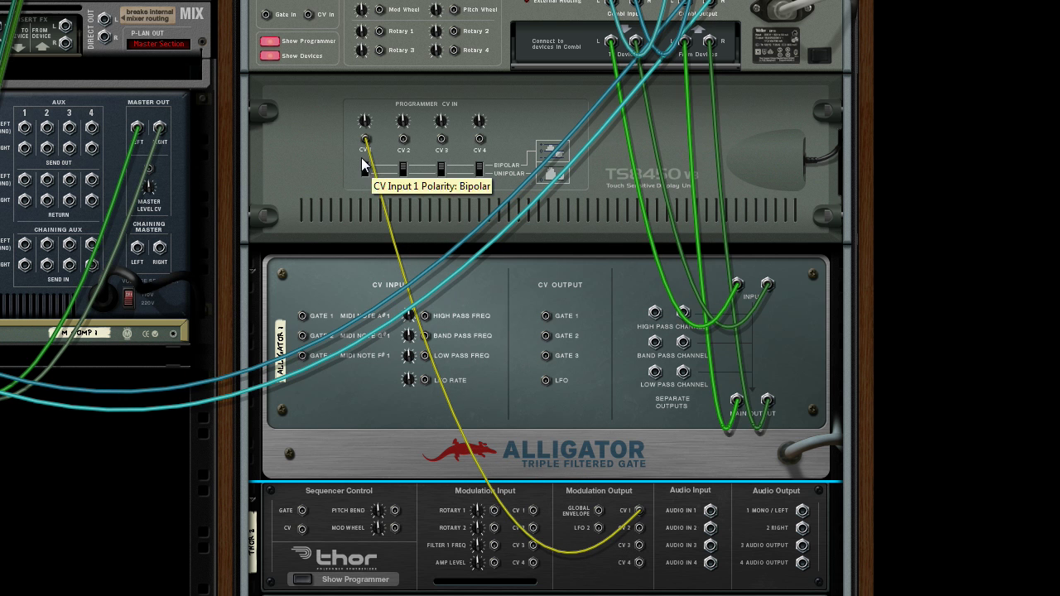
{"action": "left_click_drag", "start_coordinate": [367, 118], "coordinate": [363, 71]}
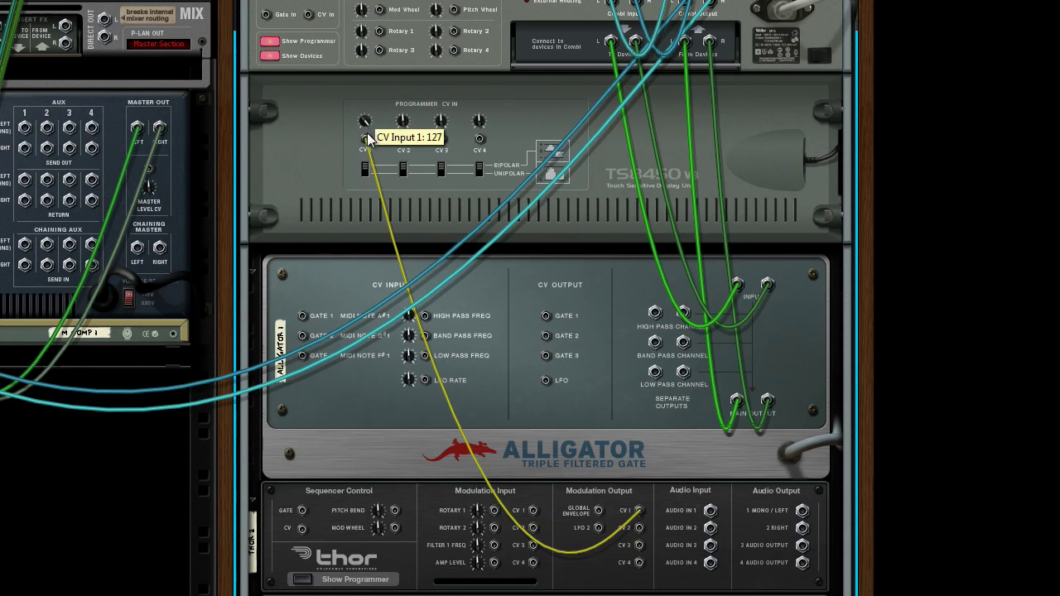
{"action": "left_click", "coordinate": [365, 166]}
{"action": "key", "text": "Tab"}
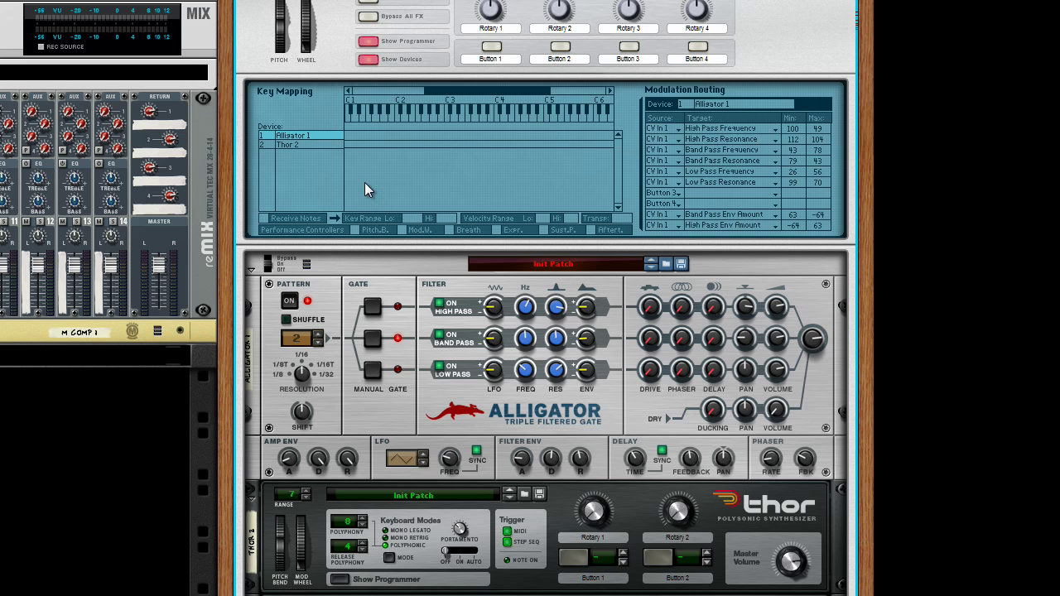
- Sweep Thor's Rotary 1 to check how it moves the Alligator's filter frequencies and resonances
{"action": "scroll", "coordinate": [586, 518], "scroll_direction": "down", "scroll_amount": 3}
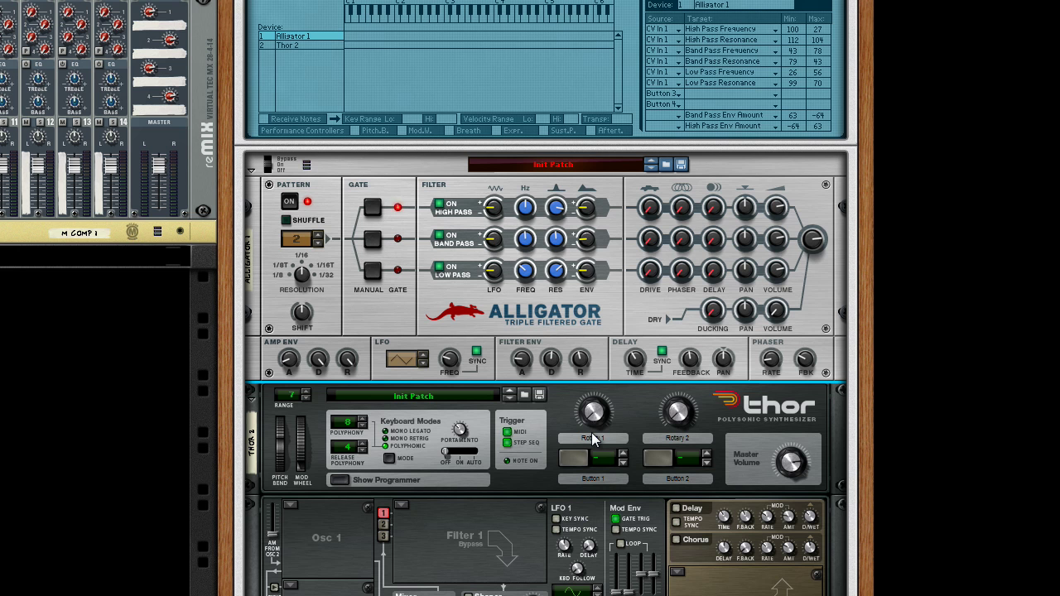
{"action": "mouse_move", "coordinate": [592, 439]}
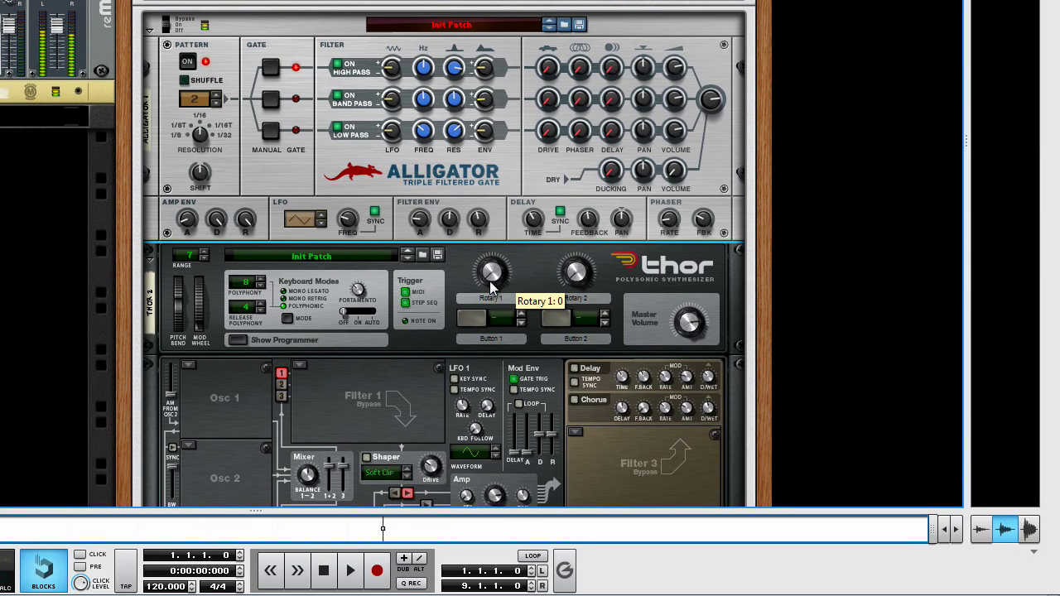
{"action": "left_click_drag", "start_coordinate": [491, 286], "coordinate": [493, 265]}
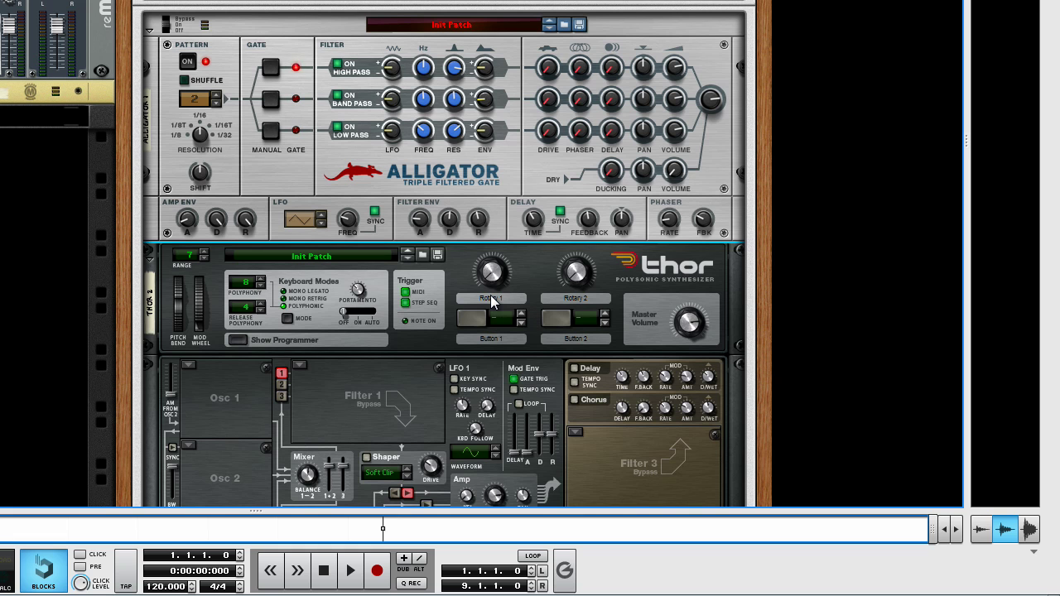
{"action": "mouse_move", "coordinate": [494, 286]}
{"action": "mouse_move", "coordinate": [493, 283]}
{"action": "left_mouse_down"}
{"action": "mouse_move", "coordinate": [493, 225]}
{"action": "mouse_move", "coordinate": [499, 298]}
{"action": "left_mouse_up"}
- Rename Thor's Rotary 1 as Morph
{"action": "scroll", "coordinate": [444, 253], "scroll_direction": "up", "scroll_amount": 2}
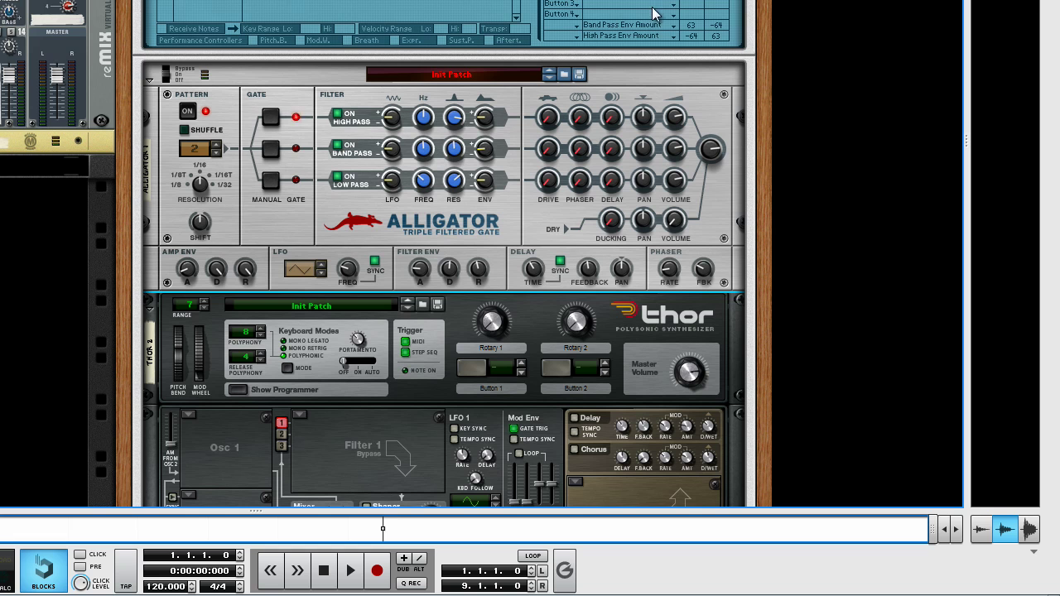
{"action": "double_click", "coordinate": [494, 347]}
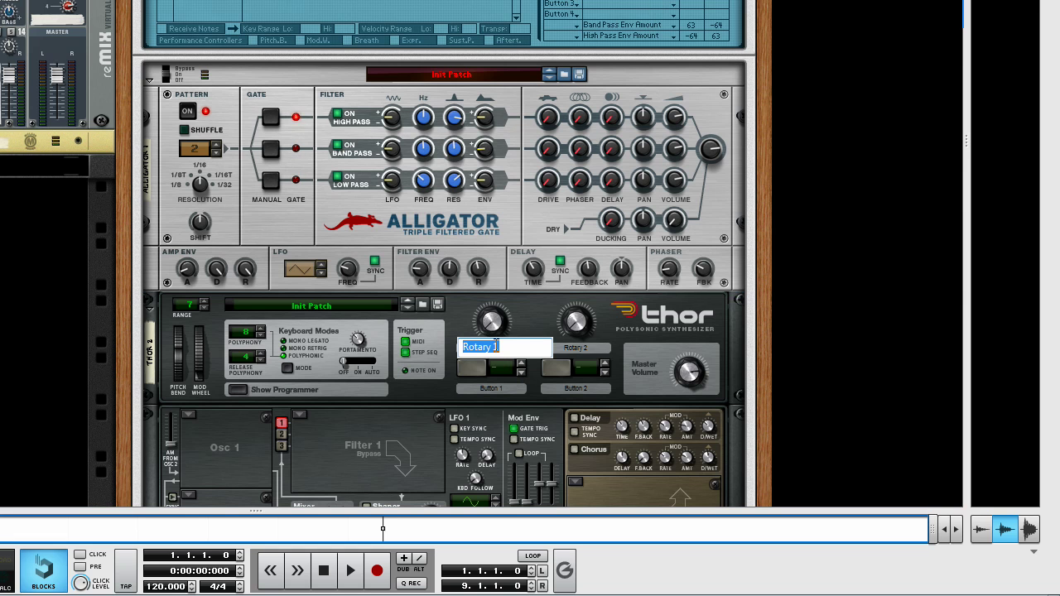
{"action": "type", "text": "Mor"}
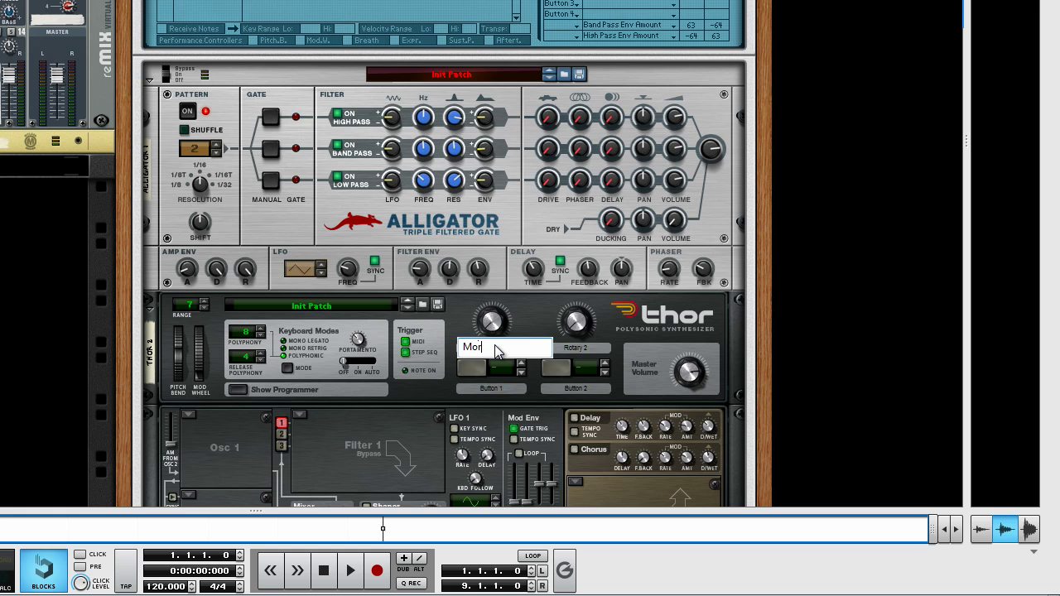
{"action": "type", "text": "ph"}
{"action": "key", "text": "Return"}
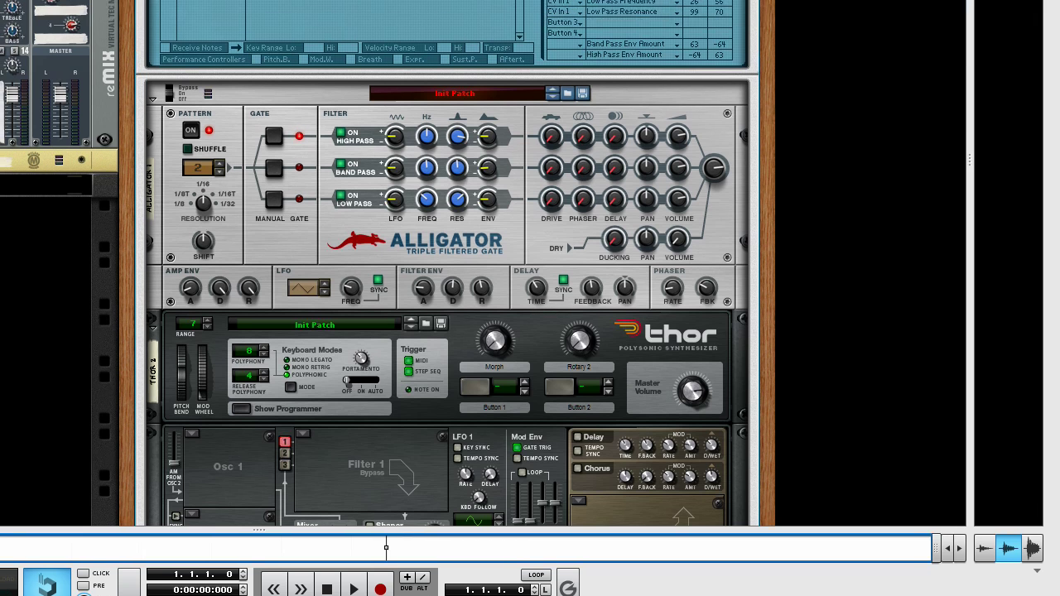
- Rename the Combinator's Rotary 1 as Morph
{"action": "double_click", "coordinate": [421, 83]}
{"action": "type", "text": "Mi"}
{"action": "type", "text": "rph"}
{"action": "key", "text": "Return"}
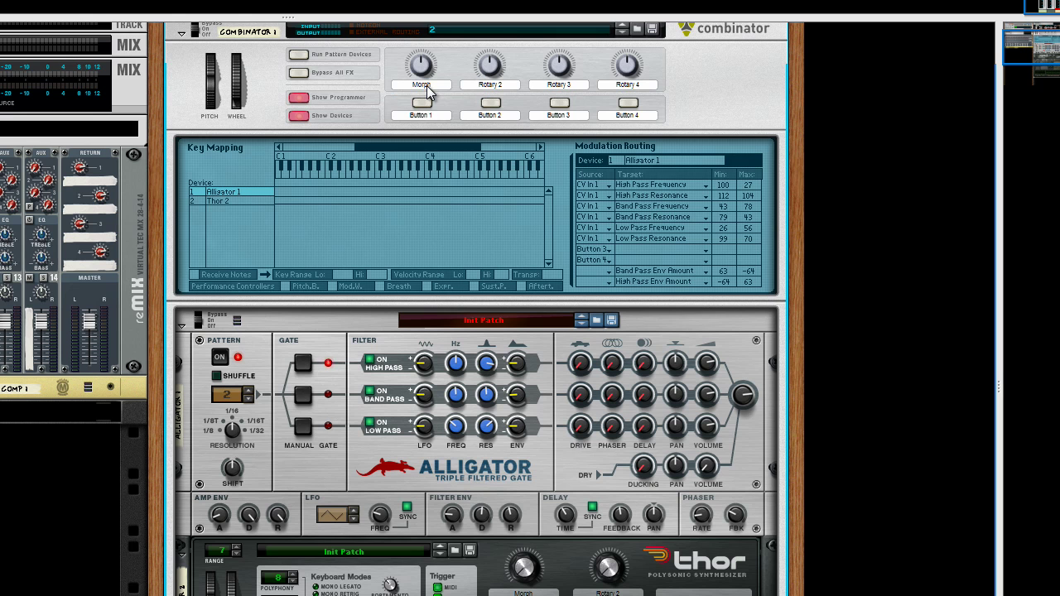
- In Thor 2's modulation routing, set the target of the Combinator's Rotary 1 to Thor's Rotary 1
{"action": "left_click", "coordinate": [240, 203]}
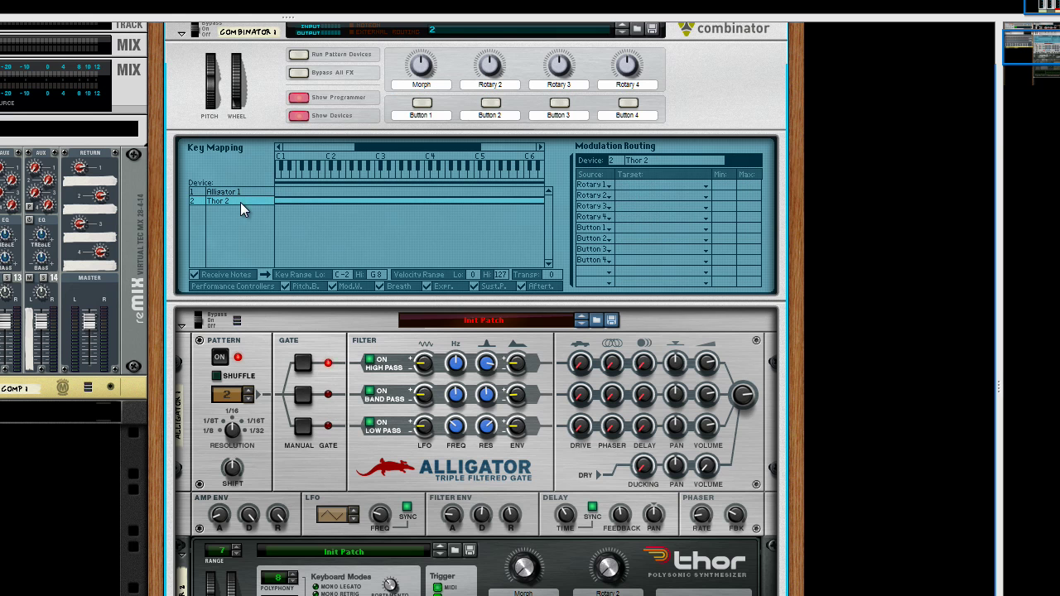
{"action": "left_click", "coordinate": [631, 189]}
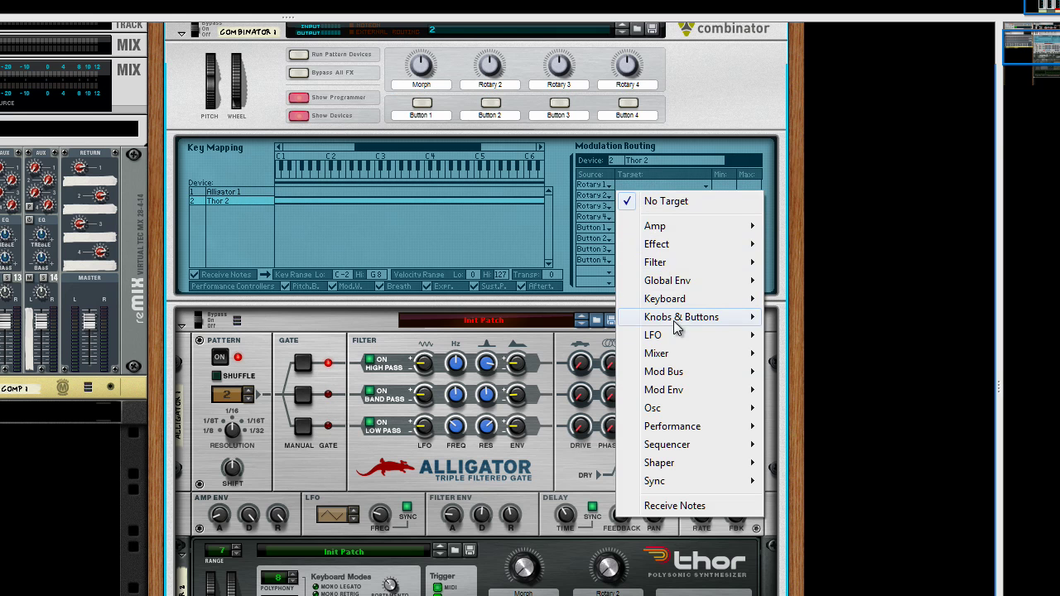
{"action": "mouse_move", "coordinate": [701, 317]}
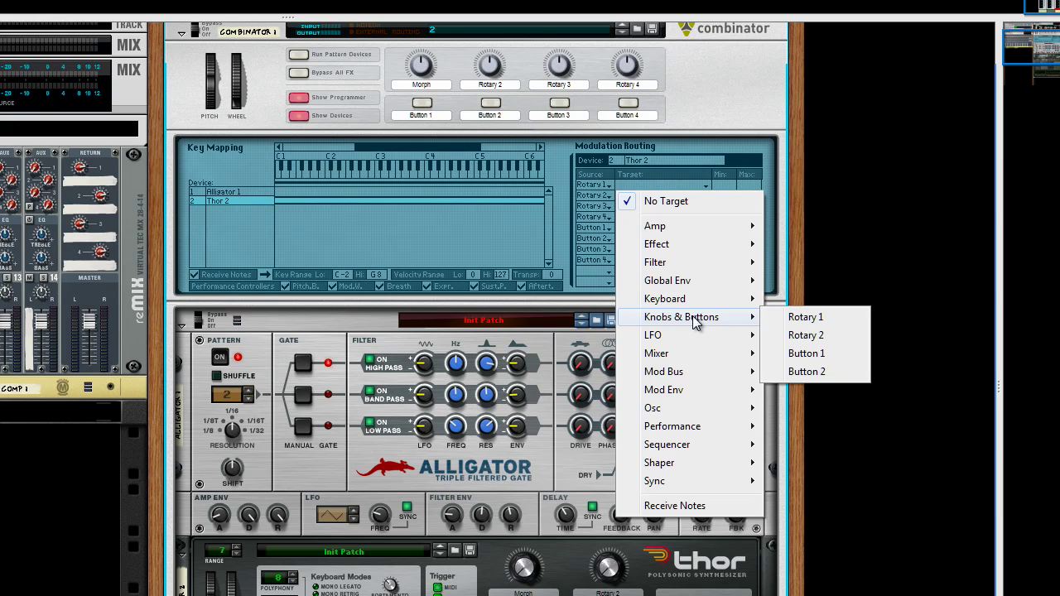
{"action": "left_click", "coordinate": [805, 318]}
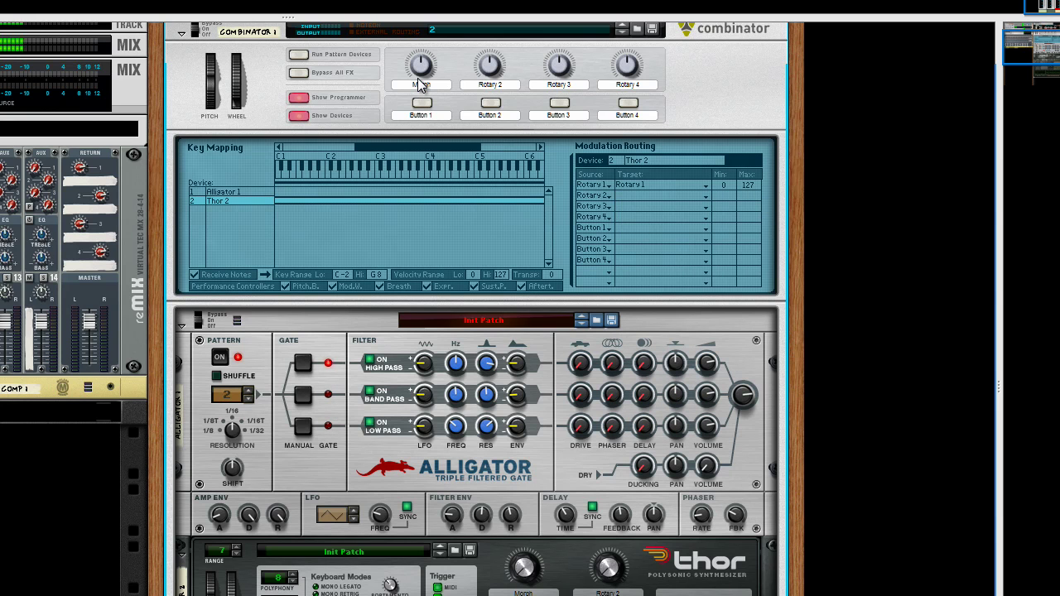
- Display Alligator 1's modulation routings and review them alongside the Alligator and Thor panels
{"action": "left_click", "coordinate": [253, 192]}
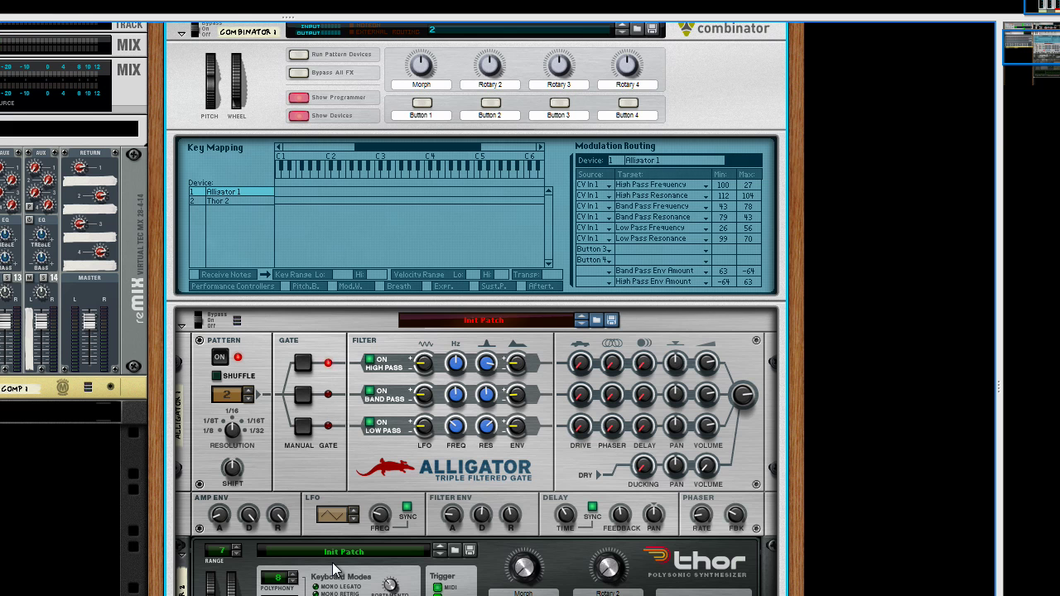
{"action": "scroll", "coordinate": [334, 568], "scroll_direction": "down", "scroll_amount": 2}
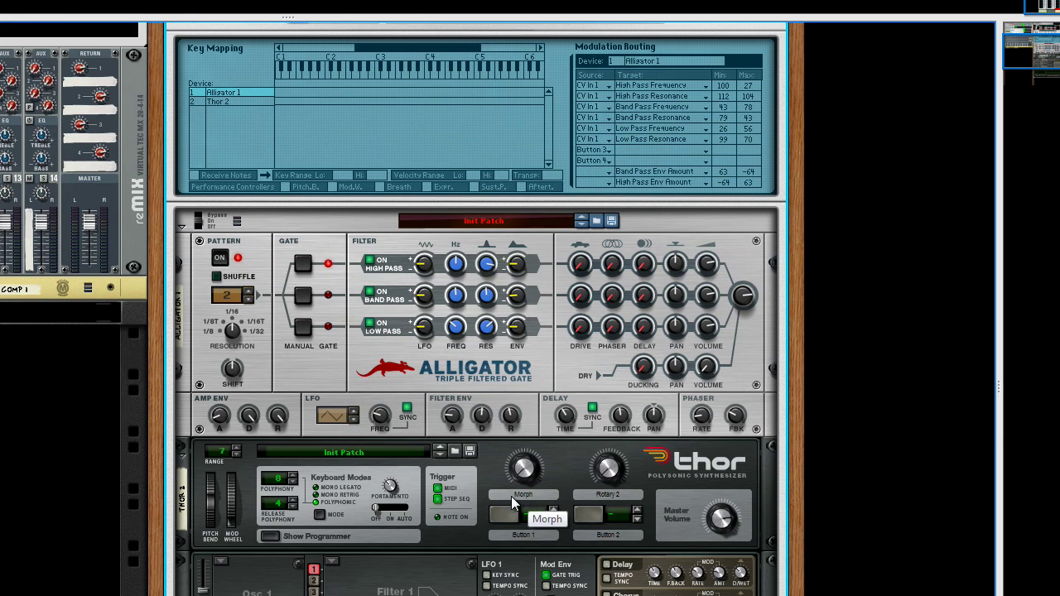
{"action": "scroll", "coordinate": [384, 515], "scroll_direction": "down", "scroll_amount": 1}
{"action": "scroll", "coordinate": [384, 515], "scroll_direction": "down", "scroll_amount": 1}
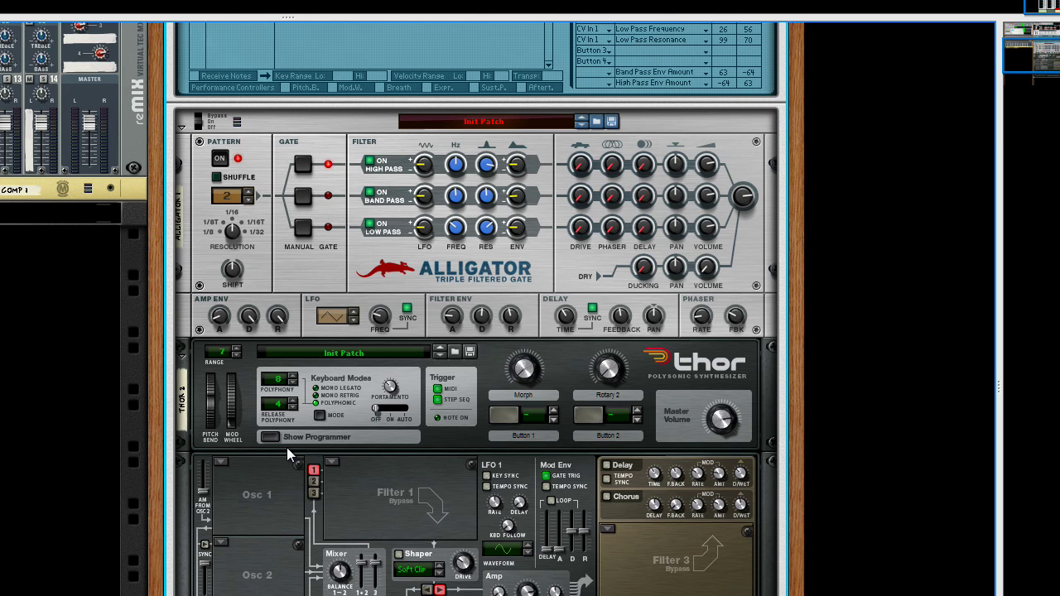
{"action": "scroll", "coordinate": [287, 451], "scroll_direction": "up", "scroll_amount": 1}
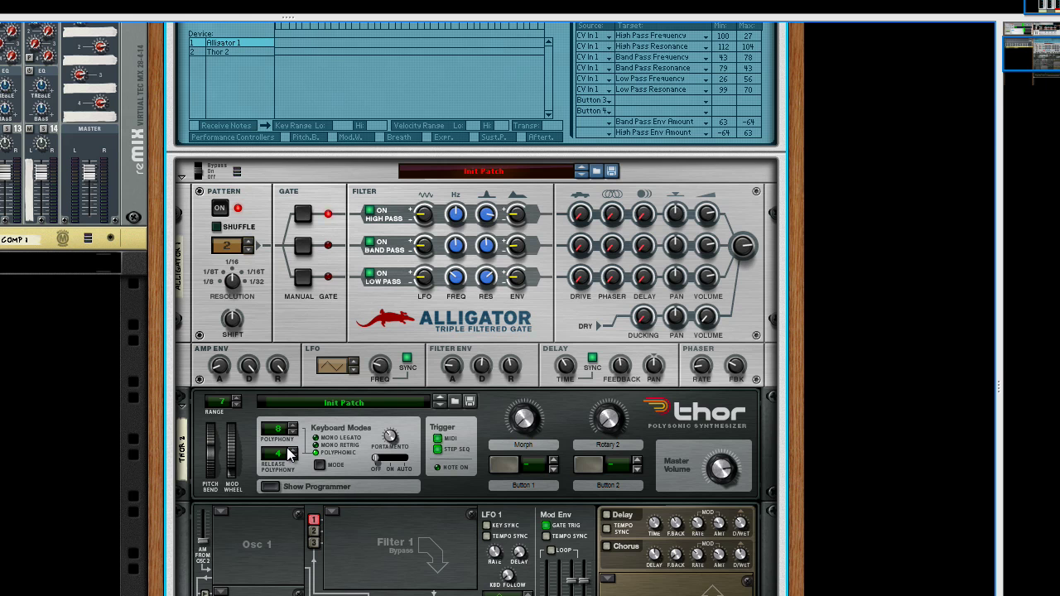
- In Thor's modulation matrix, add a second routing from LFO 2 to CV Output 1 with an amount of 100
{"action": "scroll", "coordinate": [328, 214], "scroll_direction": "up", "scroll_amount": 1}
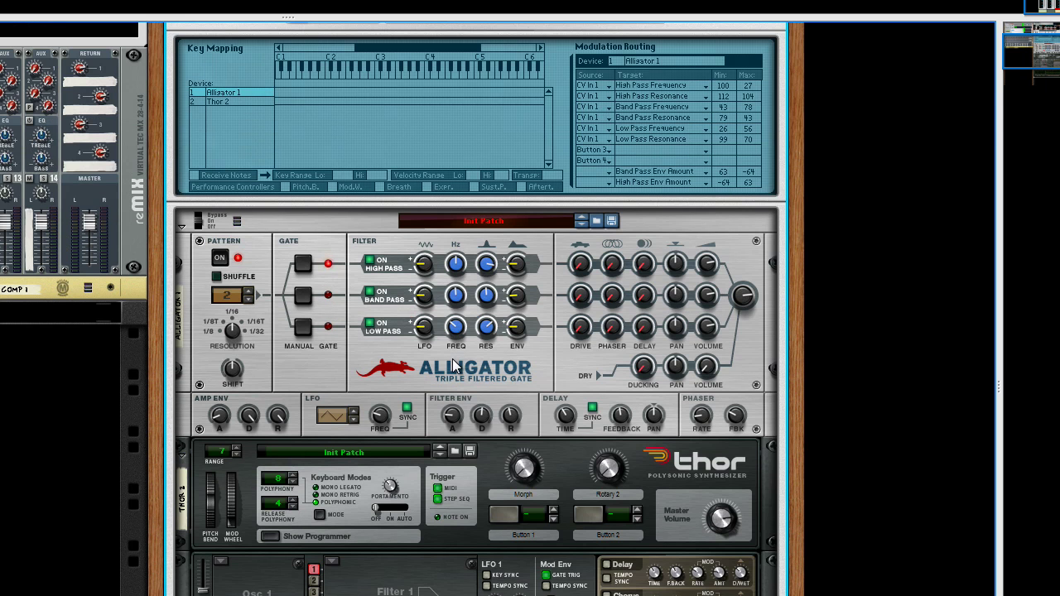
{"action": "scroll", "coordinate": [452, 366], "scroll_direction": "down", "scroll_amount": 4}
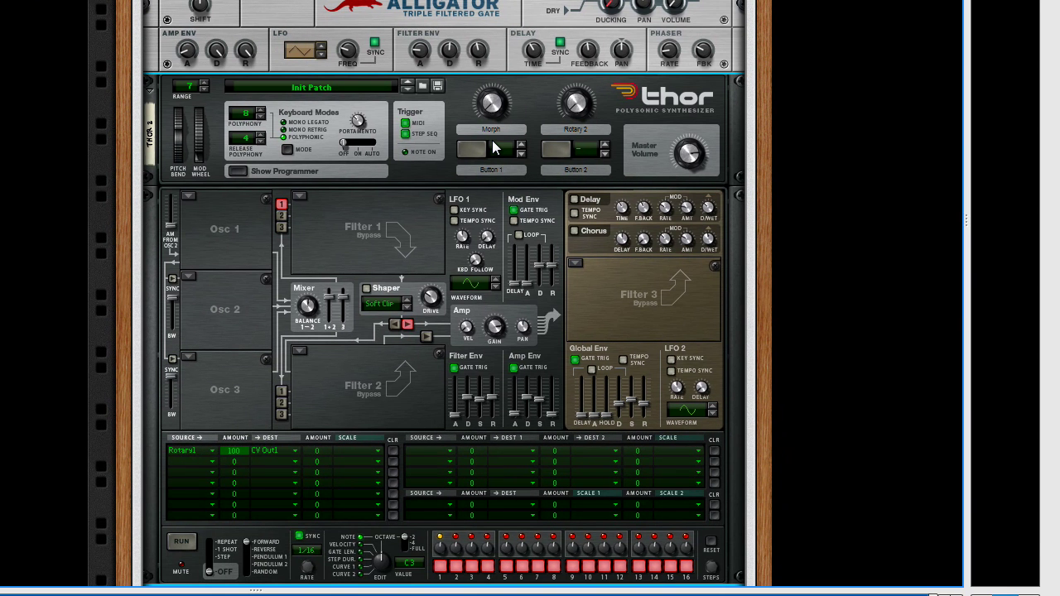
{"action": "mouse_move", "coordinate": [490, 104]}
{"action": "left_click", "coordinate": [196, 462]}
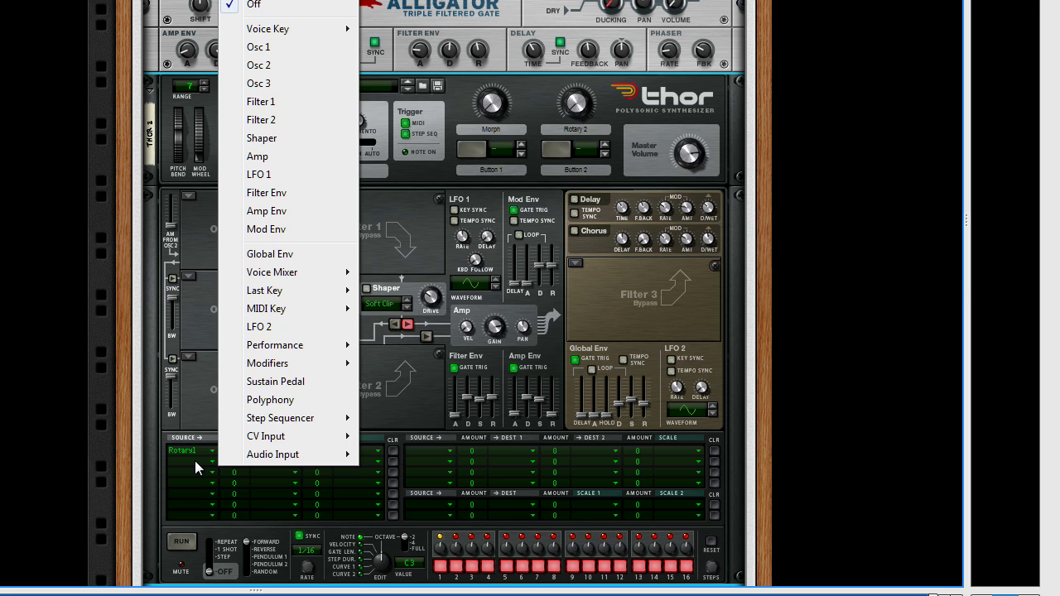
{"action": "left_click", "coordinate": [298, 327]}
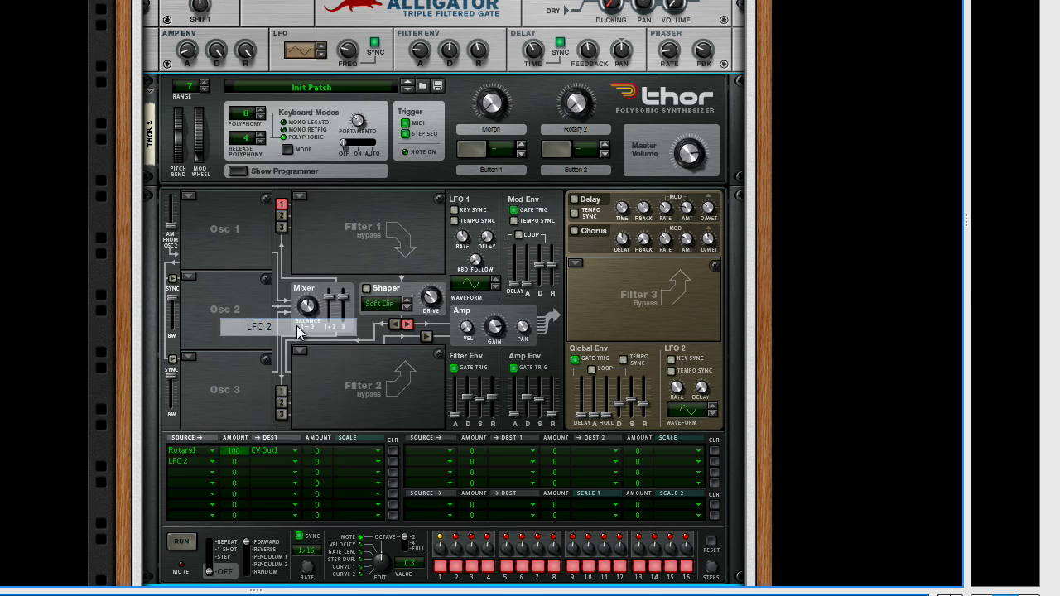
{"action": "left_click", "coordinate": [265, 462]}
{"action": "mouse_move", "coordinate": [365, 443]}
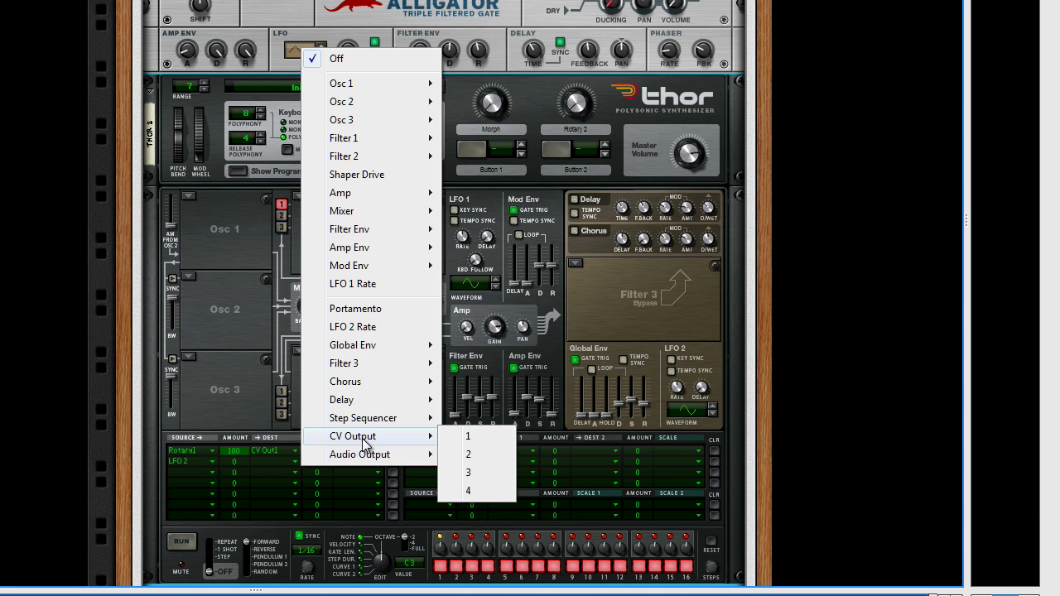
{"action": "left_click", "coordinate": [466, 437]}
{"action": "left_click_drag", "start_coordinate": [233, 461], "coordinate": [244, 428]}
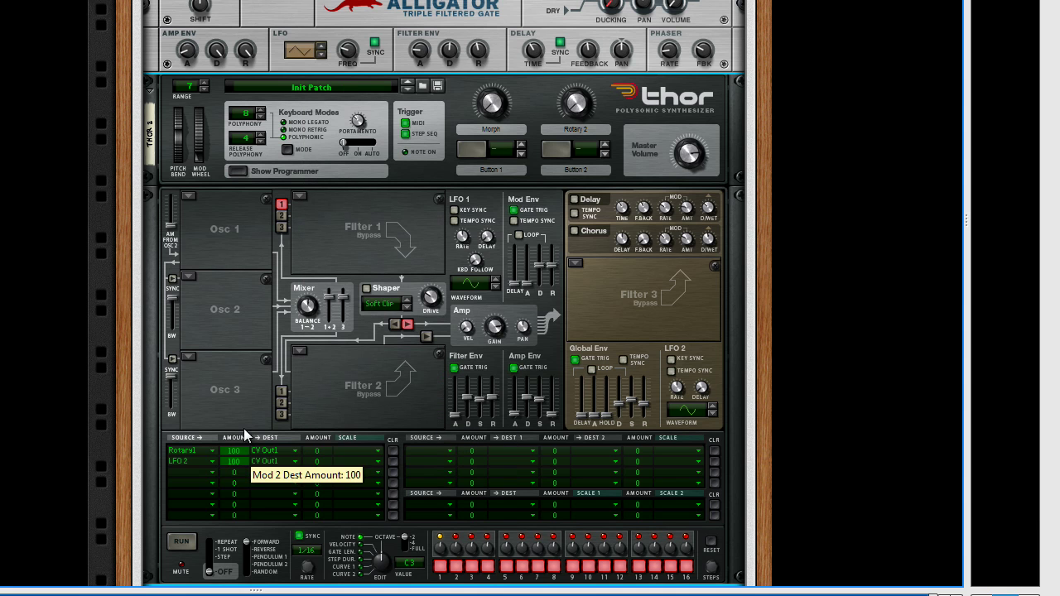
- Scale Thor's LFO 2 routing by Rotary 2 with a scale amount of 100
{"action": "left_click", "coordinate": [349, 464]}
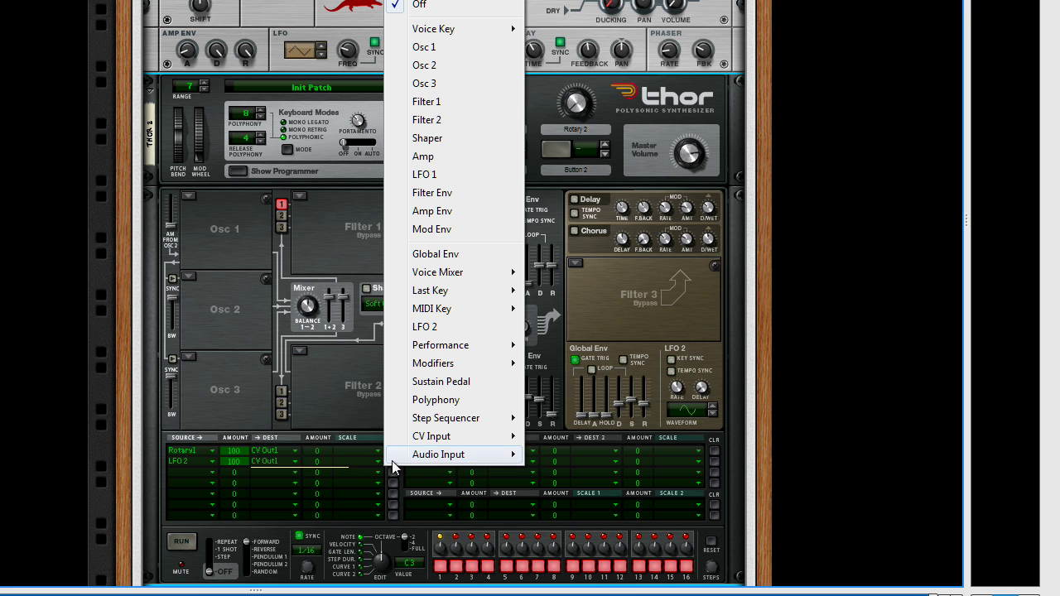
{"action": "mouse_move", "coordinate": [464, 371]}
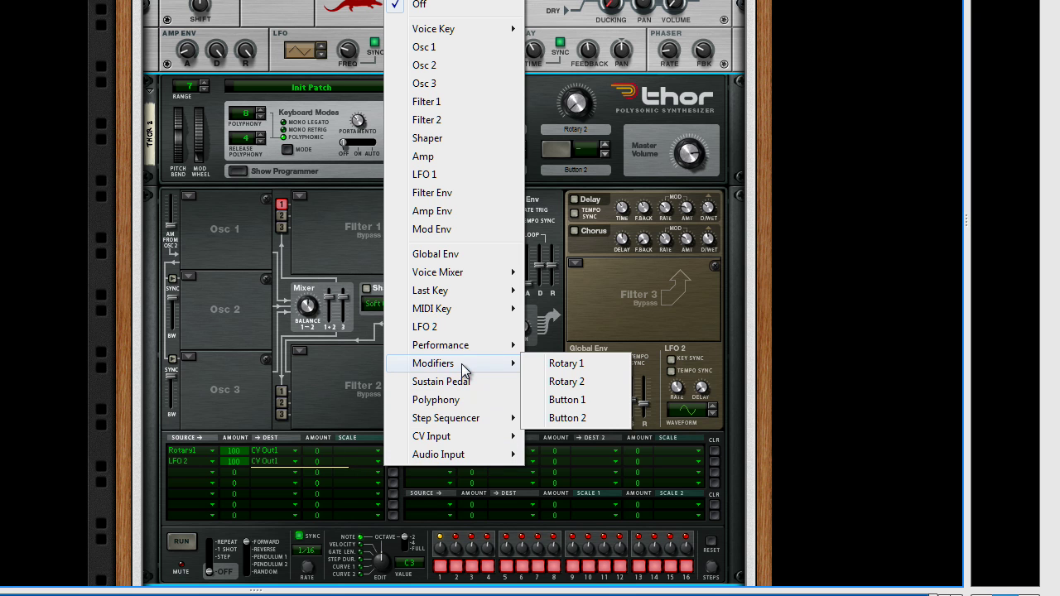
{"action": "left_click", "coordinate": [558, 379]}
{"action": "left_click_drag", "start_coordinate": [318, 462], "coordinate": [325, 411]}
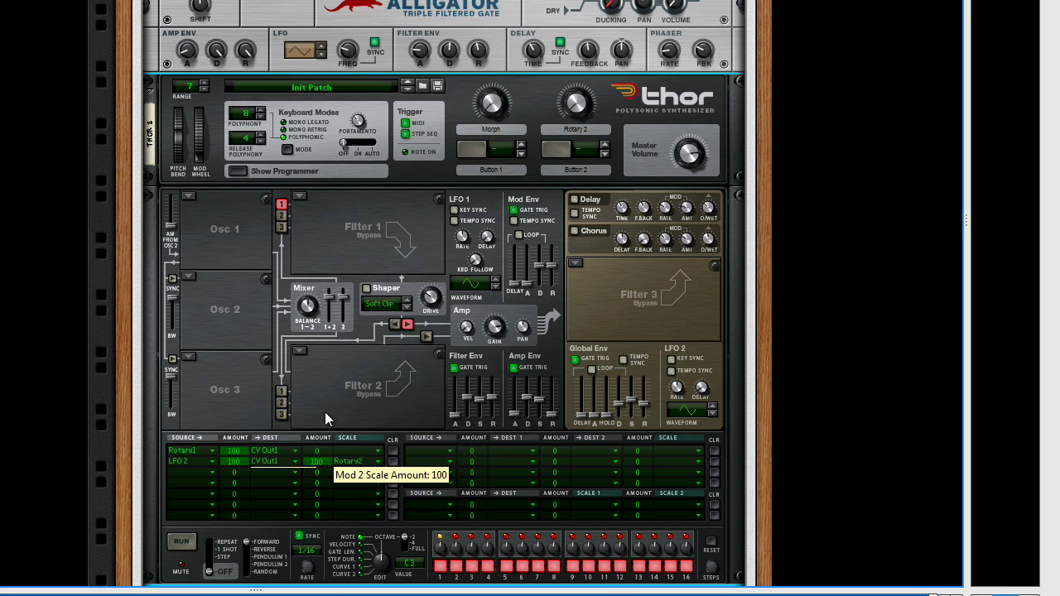
- Rename Thor's Rotary 2 as LFO
{"action": "double_click", "coordinate": [578, 130]}
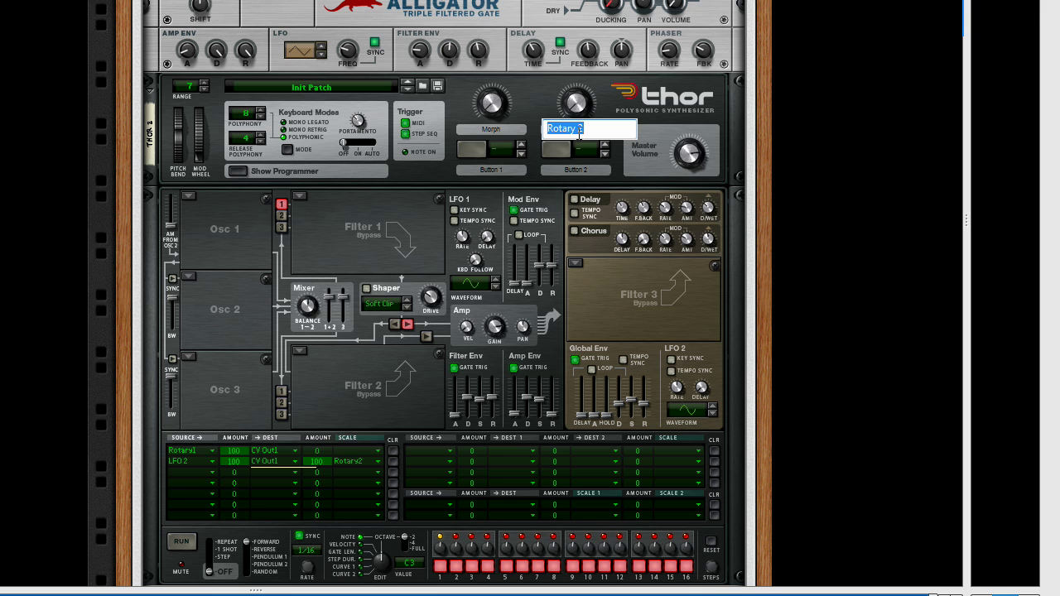
{"action": "type", "text": "LFO"}
{"action": "key", "text": "Return"}
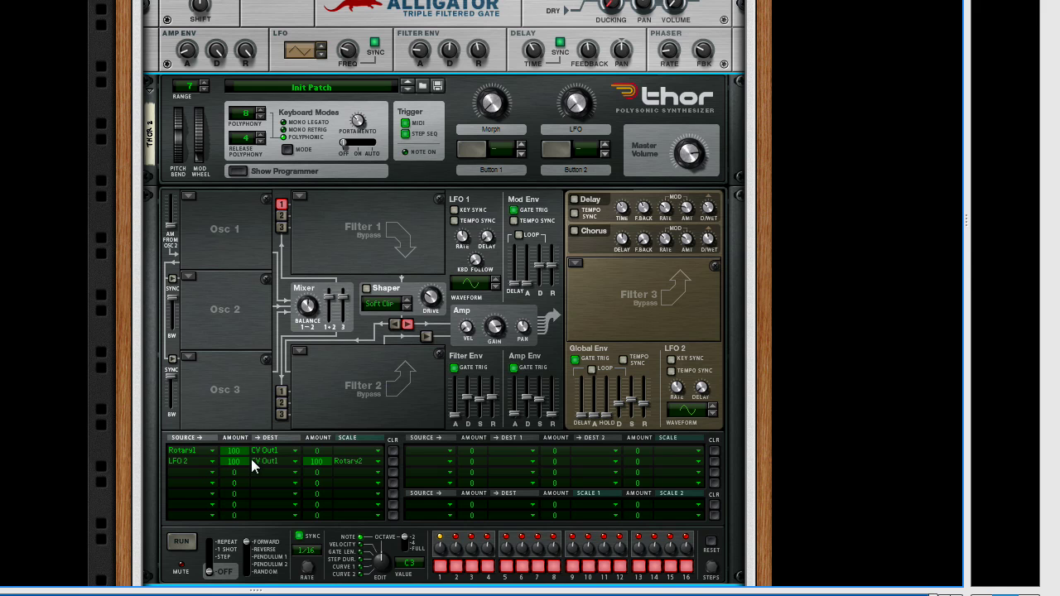
- Test Thor's LFO and Morph rotaries at different settings while watching the Alligator's filter frequencies and resonances
{"action": "scroll", "coordinate": [418, 38], "scroll_direction": "up", "scroll_amount": 3}
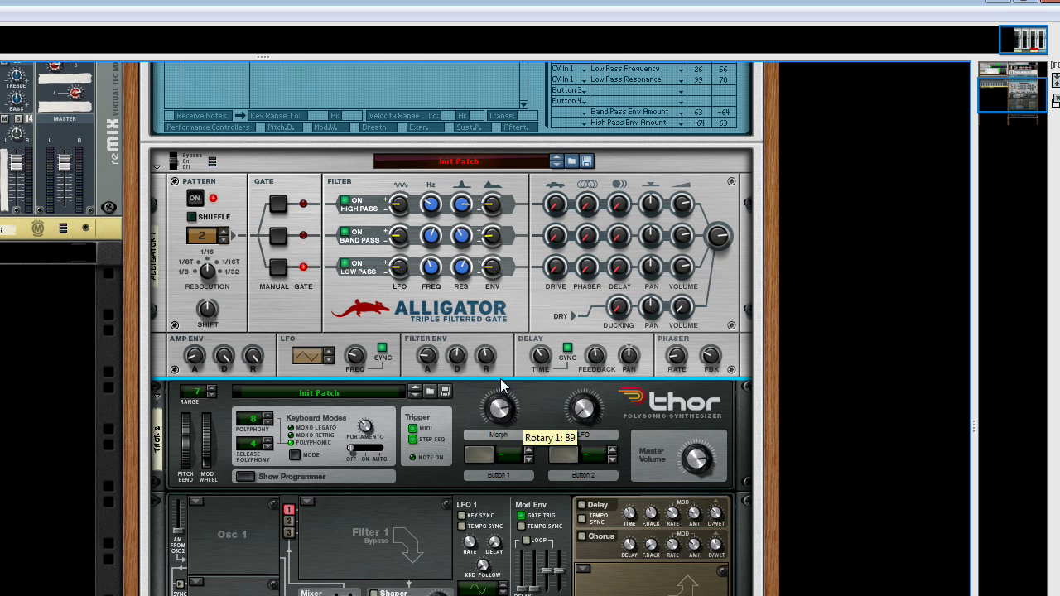
{"action": "left_click_drag", "start_coordinate": [590, 418], "coordinate": [584, 451]}
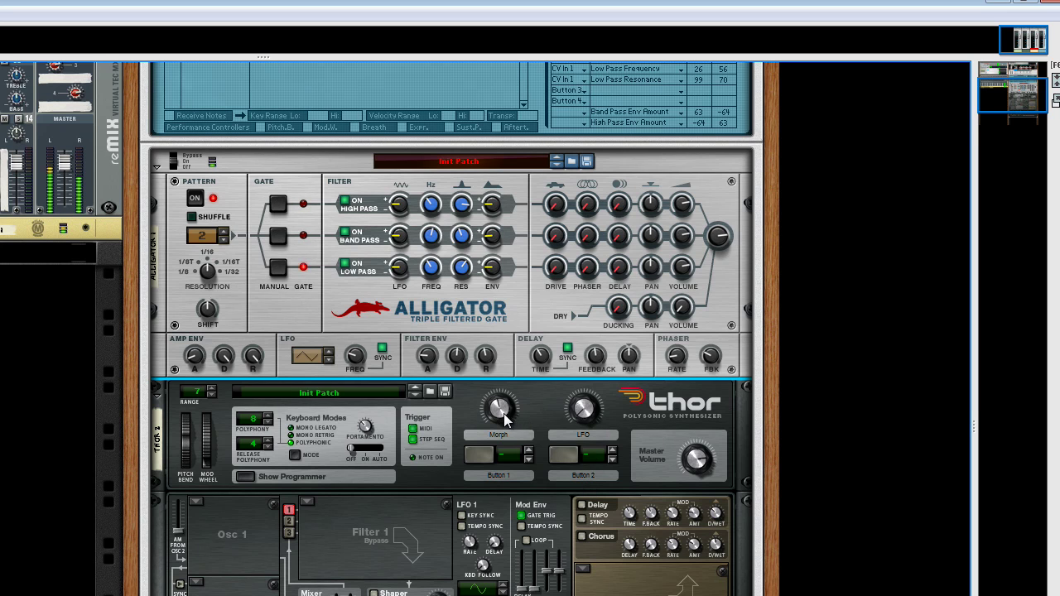
{"action": "left_click_drag", "start_coordinate": [586, 414], "coordinate": [581, 338]}
{"action": "mouse_move", "coordinate": [505, 417]}
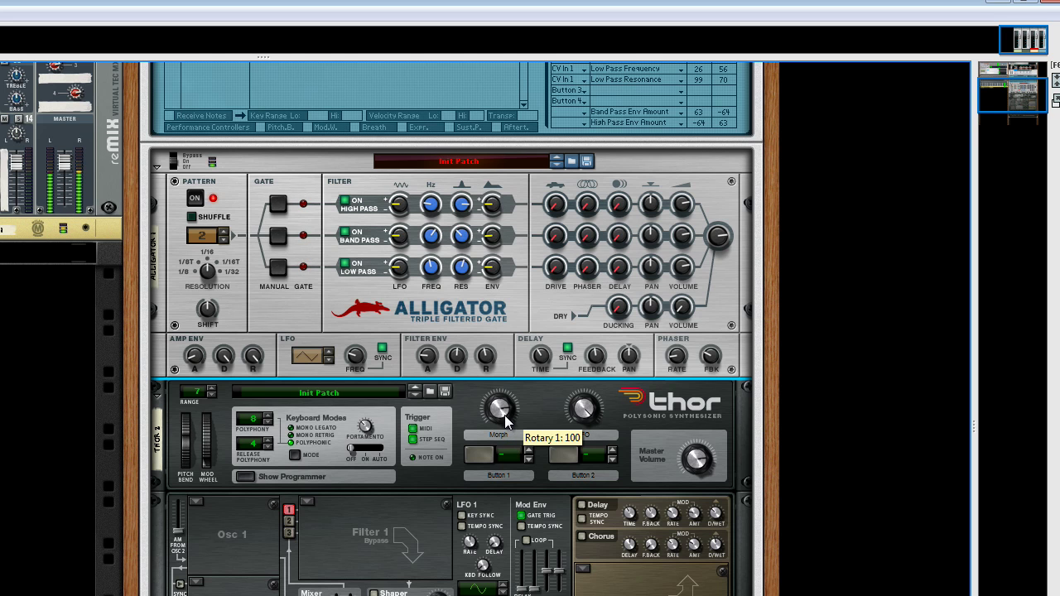
{"action": "left_click_drag", "start_coordinate": [505, 415], "coordinate": [502, 442]}
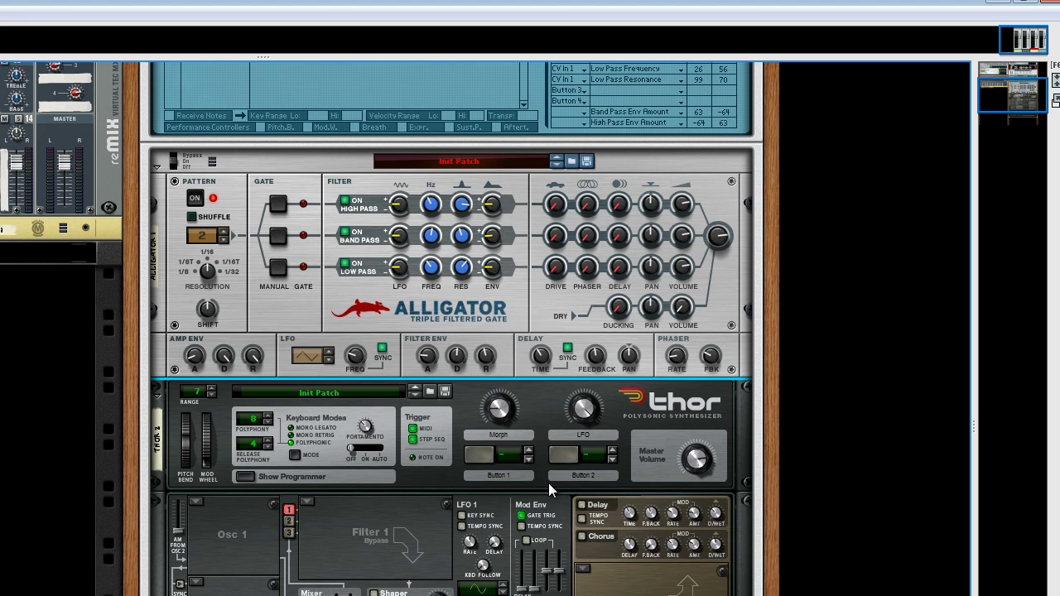
- Rename the Combinator's Rotary 2 as Morph LFO
{"action": "scroll", "coordinate": [577, 489], "scroll_direction": "up", "scroll_amount": 5}
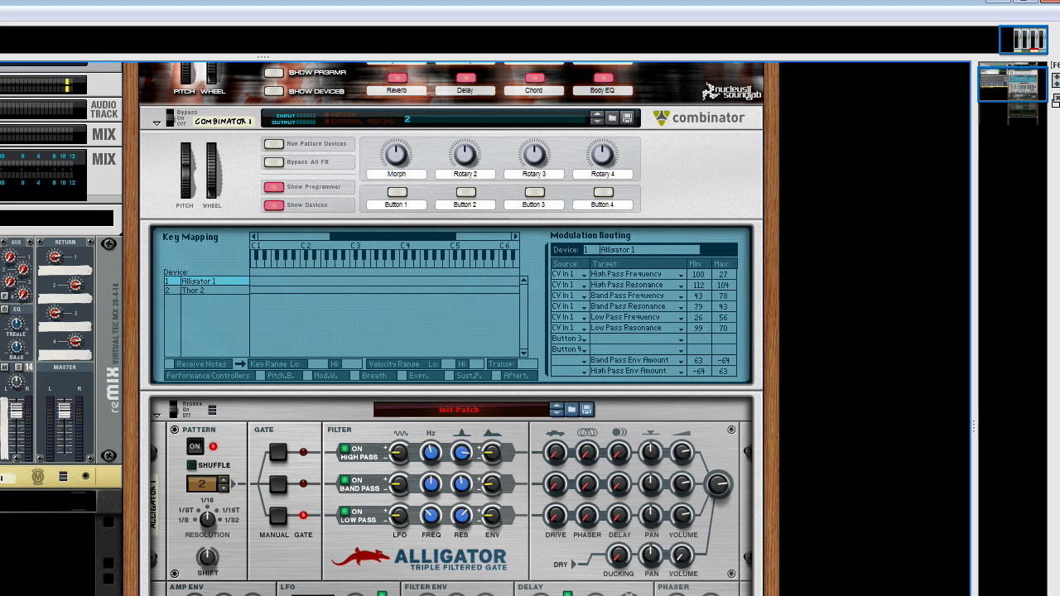
{"action": "double_click", "coordinate": [458, 176]}
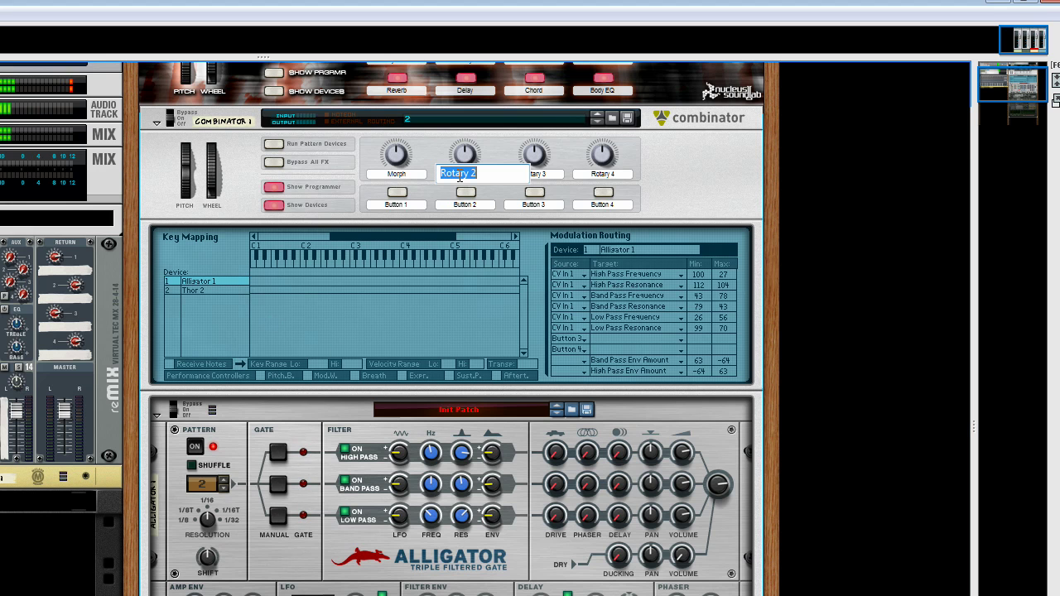
{"action": "type", "text": "M"}
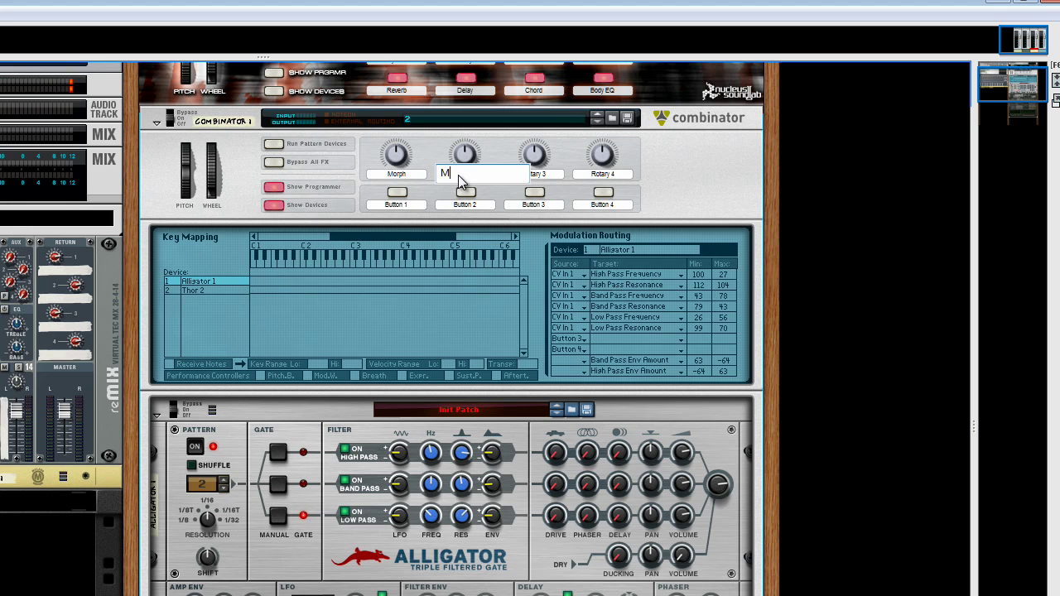
{"action": "type", "text": "orph LFO"}
{"action": "key", "text": "Return"}
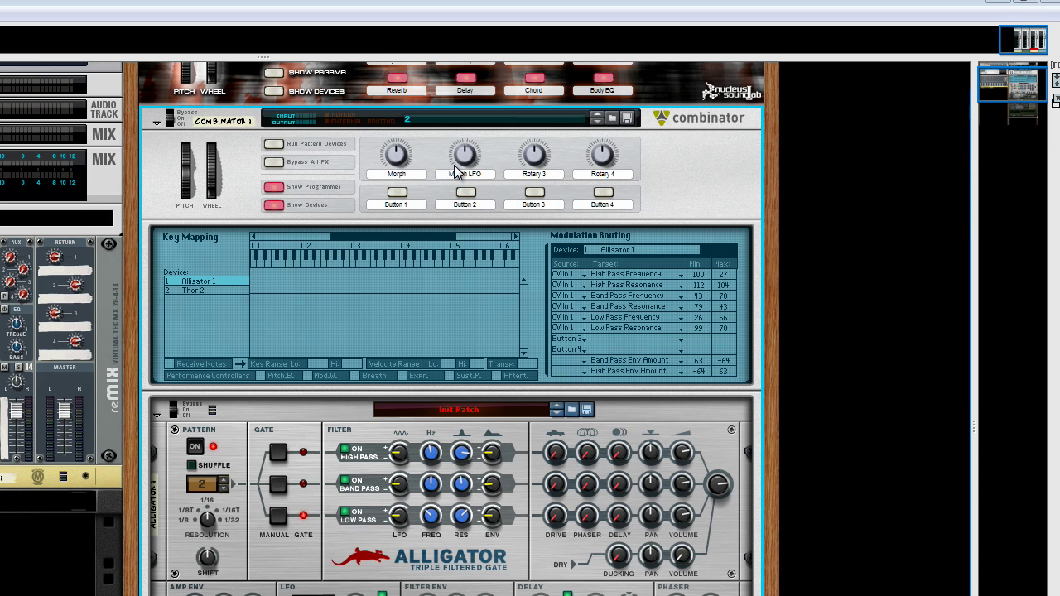
- In Thor 2's modulation routing, set the target of the Combinator's Rotary 2 to Thor's Rotary 2 and try the Morph LFO and Morph knobs
{"action": "left_click", "coordinate": [203, 291]}
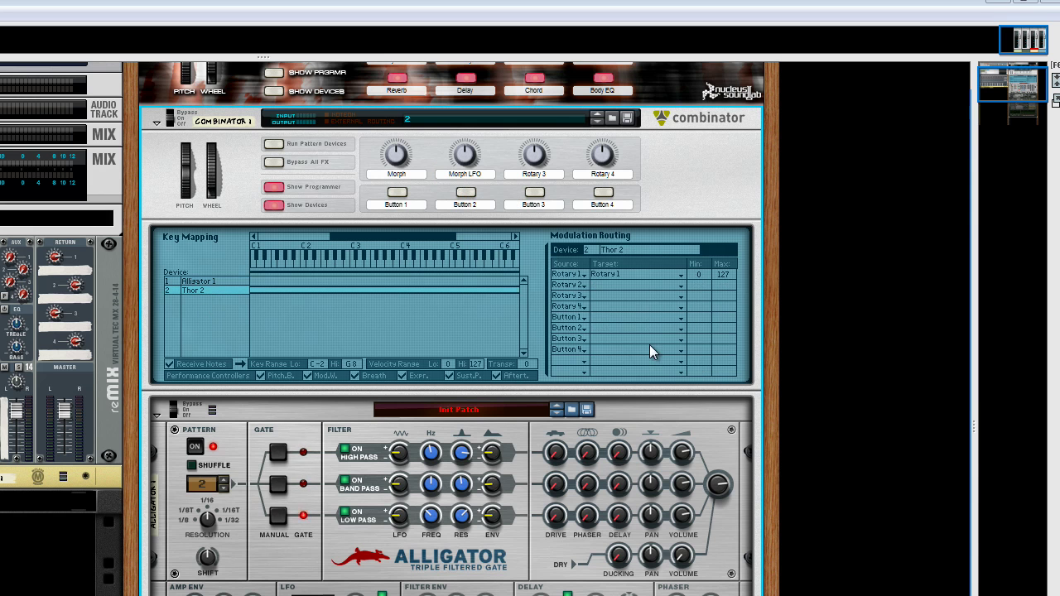
{"action": "left_click", "coordinate": [602, 290]}
{"action": "mouse_move", "coordinate": [677, 418]}
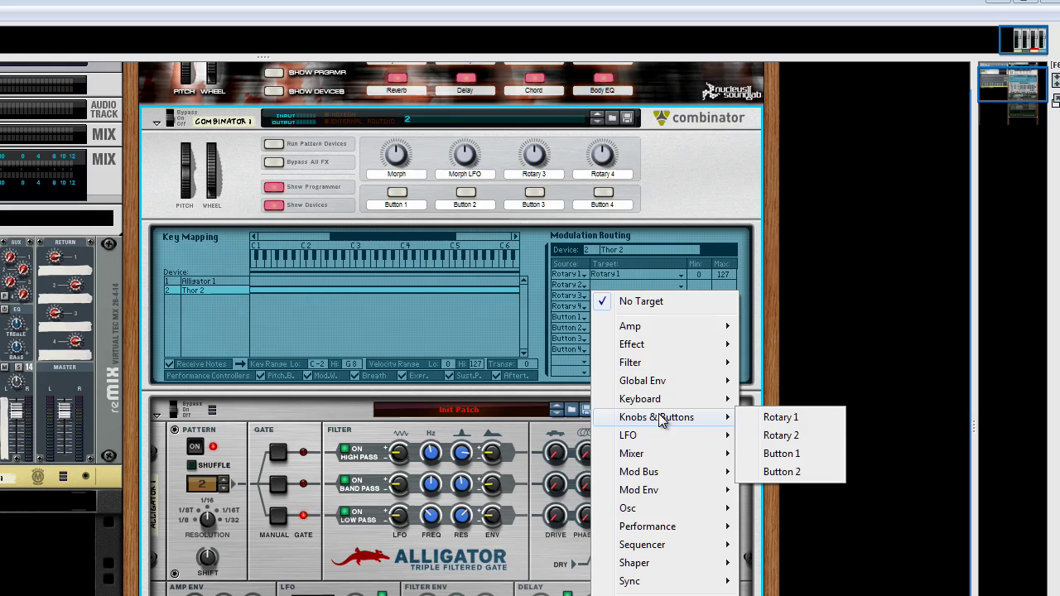
{"action": "left_click", "coordinate": [781, 436]}
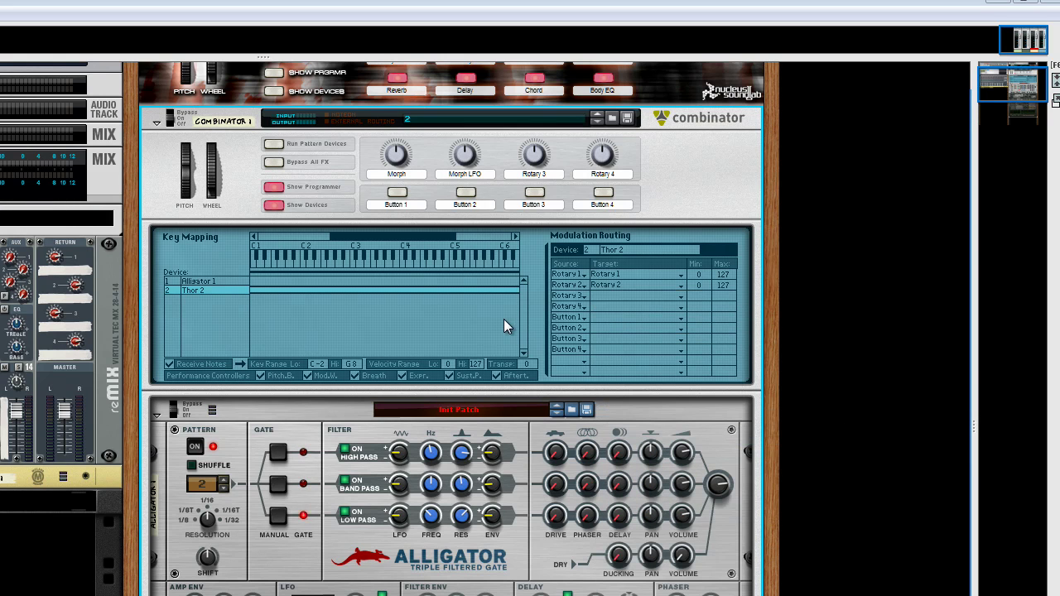
{"action": "left_click_drag", "start_coordinate": [465, 159], "coordinate": [464, 203]}
{"action": "left_click_drag", "start_coordinate": [396, 160], "coordinate": [397, 153]}
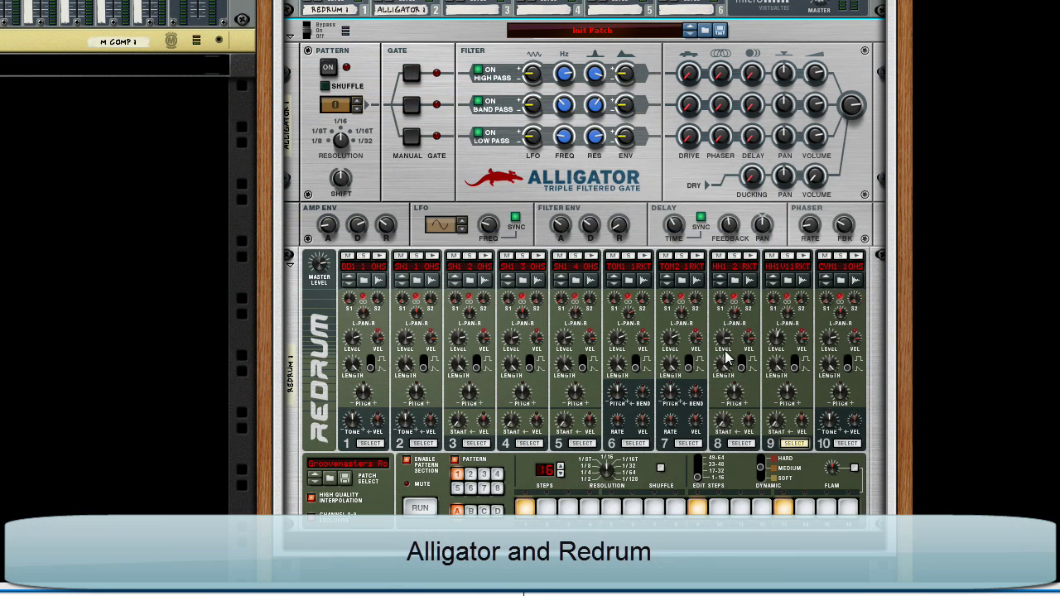
- Step through the Alligator's gate patterns and return to pattern 0
{"action": "left_click", "coordinate": [358, 104]}
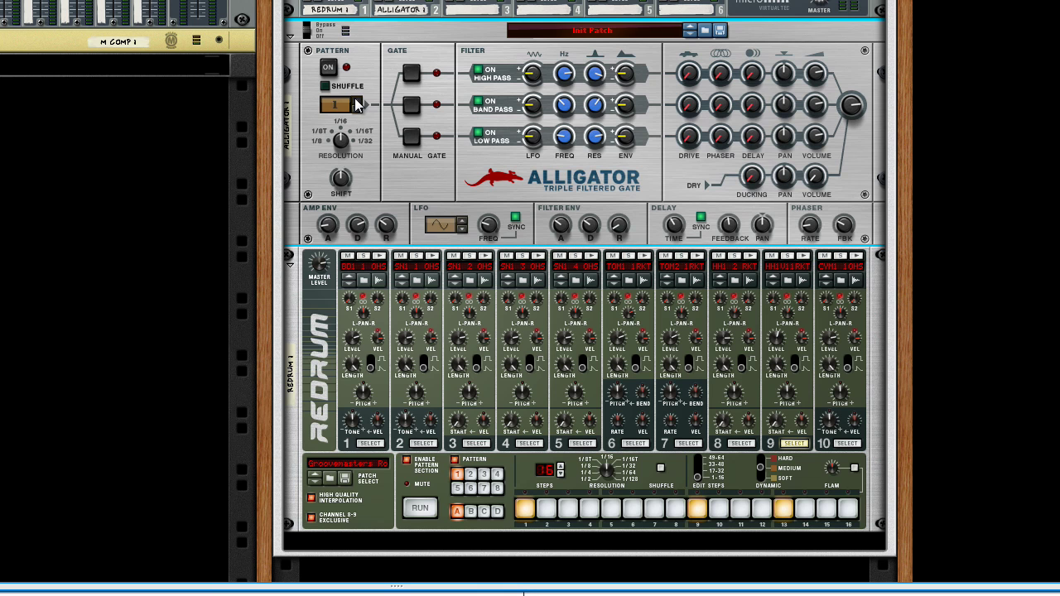
{"action": "left_click", "coordinate": [358, 103]}
{"action": "left_click", "coordinate": [357, 109]}
{"action": "left_click", "coordinate": [357, 110]}
{"action": "left_click", "coordinate": [357, 110]}
- Audition the Redrum's drum pattern and stop its playback
{"action": "left_click", "coordinate": [424, 510]}
{"action": "left_click", "coordinate": [420, 510]}
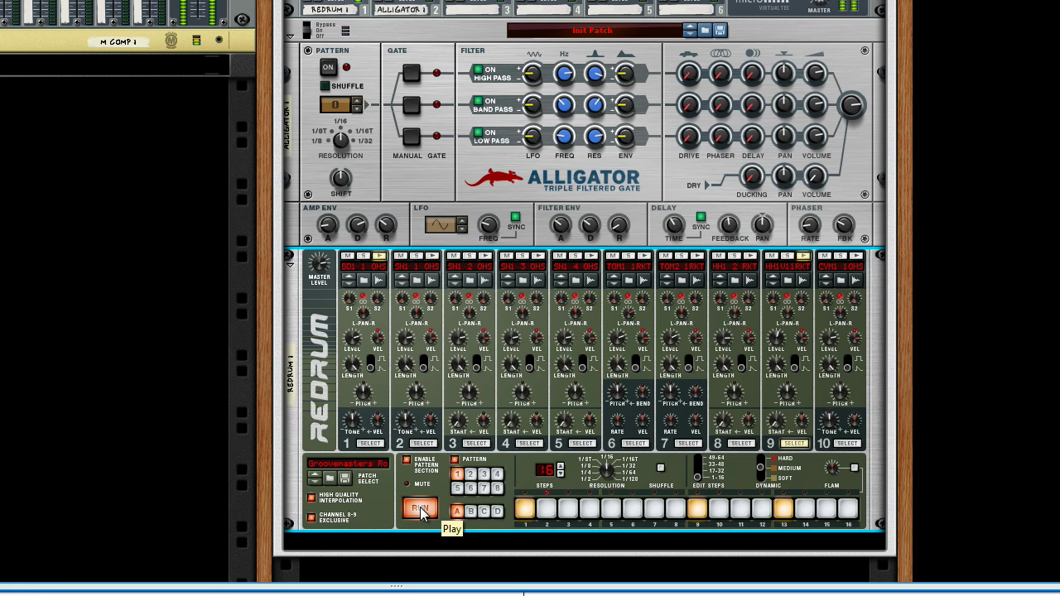
{"action": "left_click", "coordinate": [421, 510]}
- On the rack's rear with cables hidden, connect Redrum's Gate Out 1 to the Alligator's Gate 3 and Gate Out 2 to Gate 2
{"action": "key", "text": "Tab"}
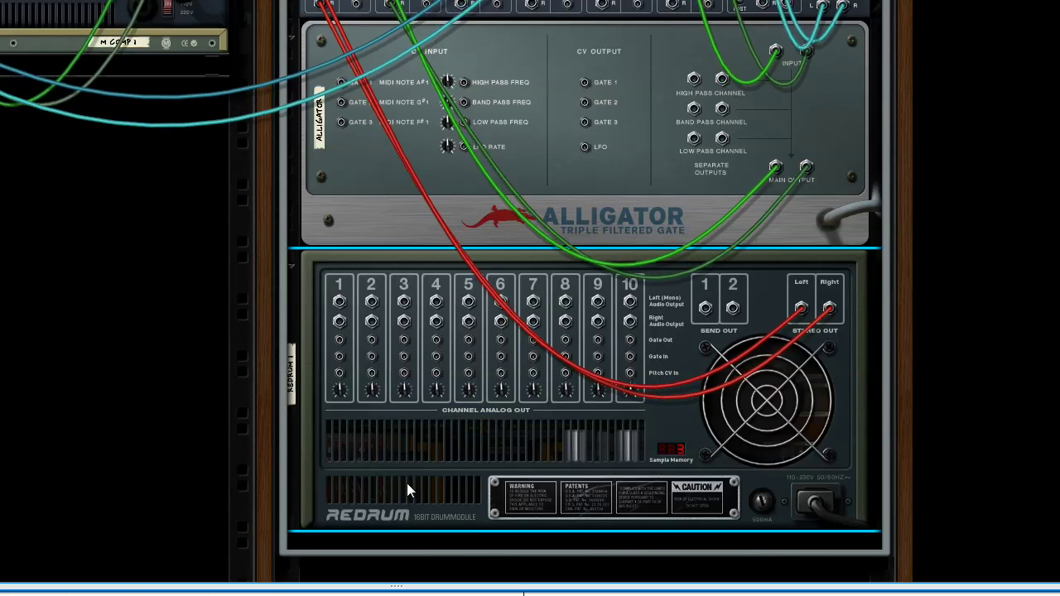
{"action": "key", "text": "l"}
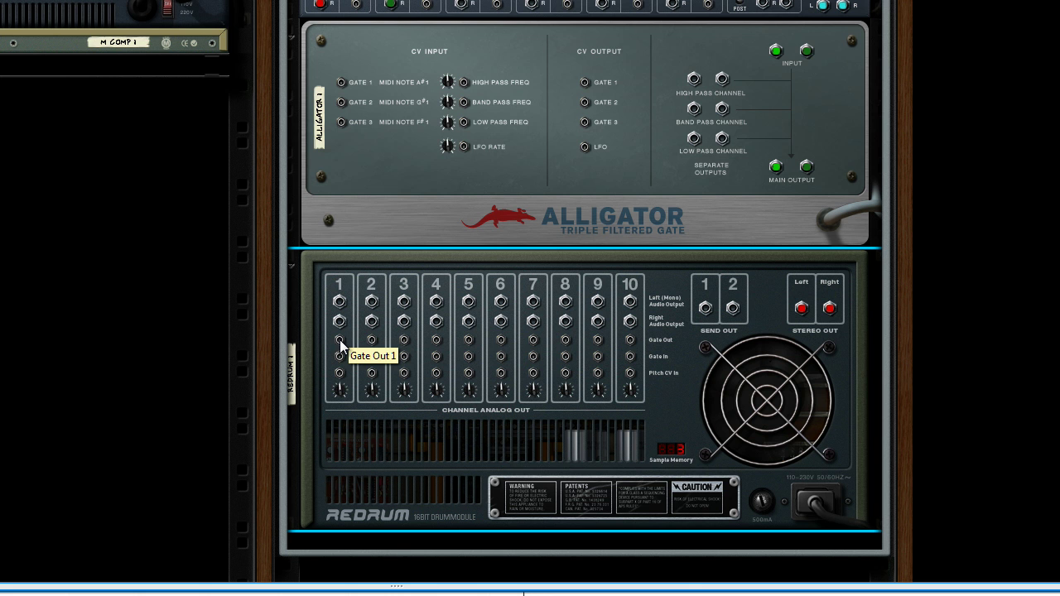
{"action": "left_click_drag", "start_coordinate": [339, 339], "coordinate": [341, 126]}
{"action": "left_click_drag", "start_coordinate": [372, 340], "coordinate": [342, 102]}
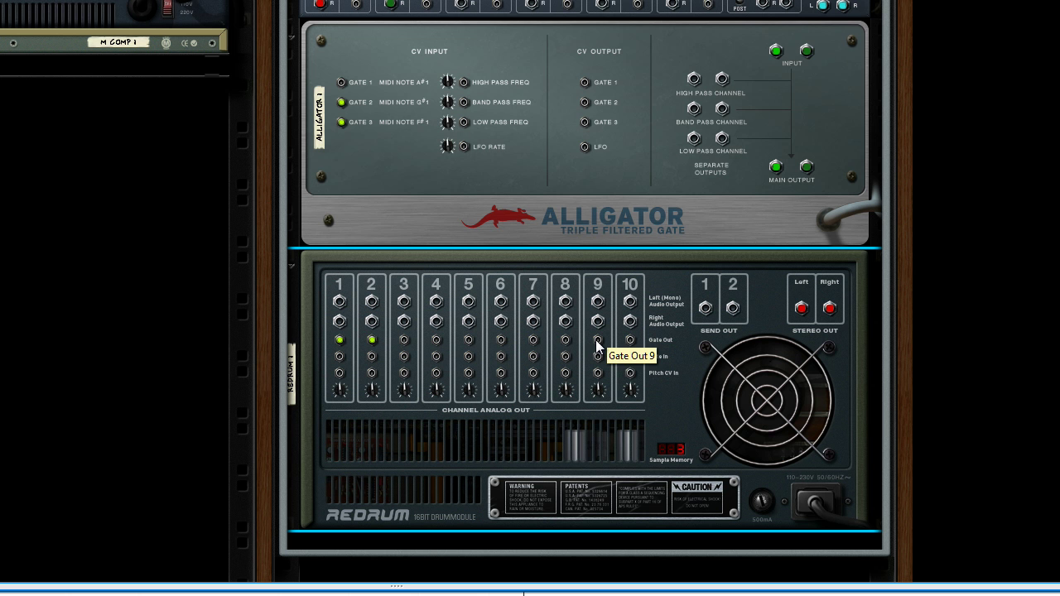
- Add a Spider CV Merger & Splitter between the Alligator and the Redrum
{"action": "key", "text": "Tab"}
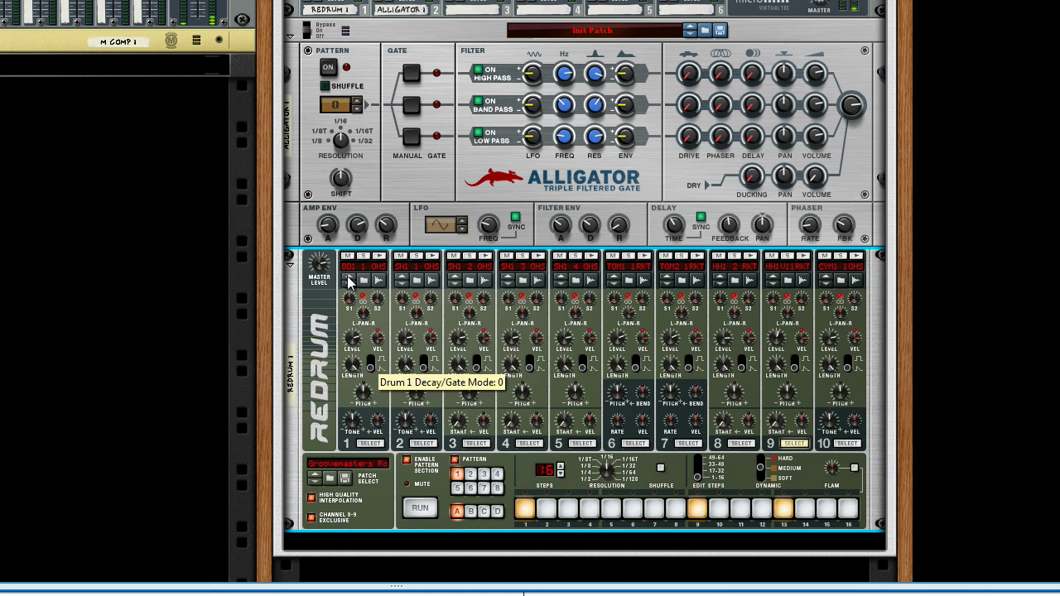
{"action": "right_click", "coordinate": [295, 212]}
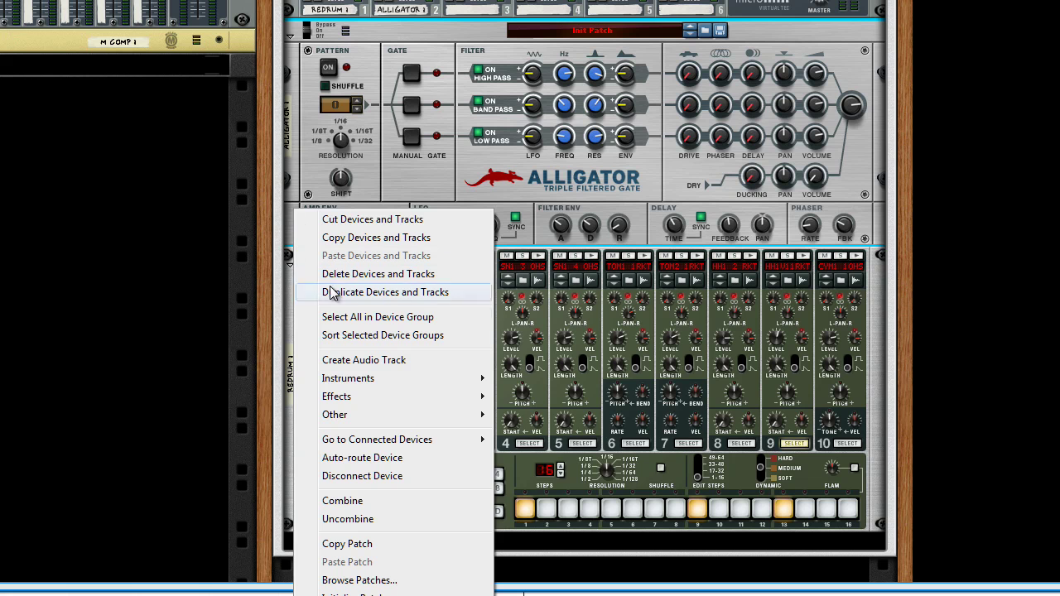
{"action": "mouse_move", "coordinate": [357, 415]}
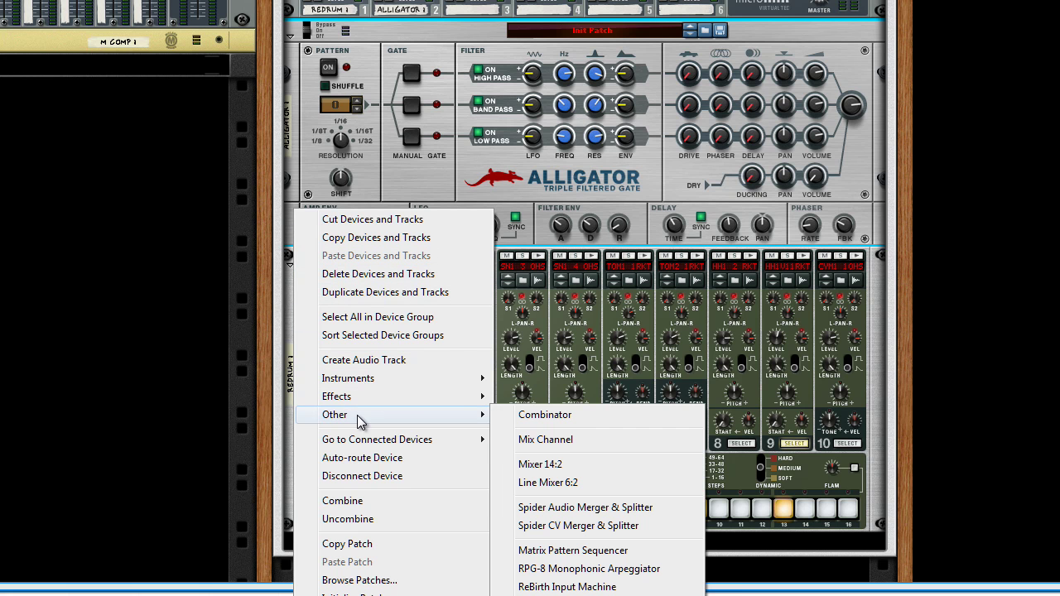
{"action": "left_click", "coordinate": [575, 527]}
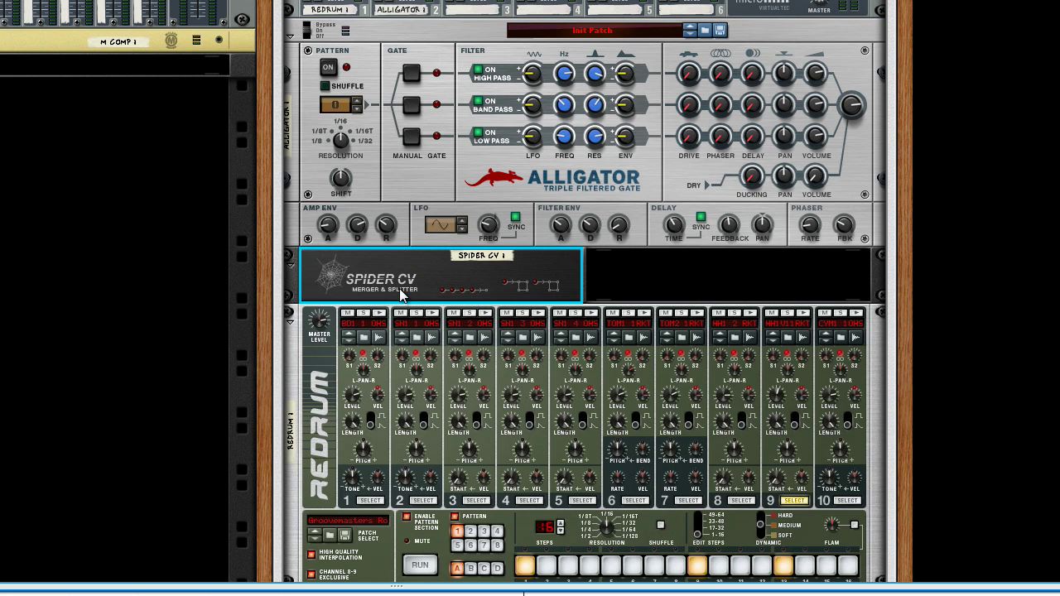
- Merge Redrum's Gate Outs 8 and 9 through the Spider CV and connect the merged output to the Alligator's Gate 1 input
{"action": "key", "text": "Tab"}
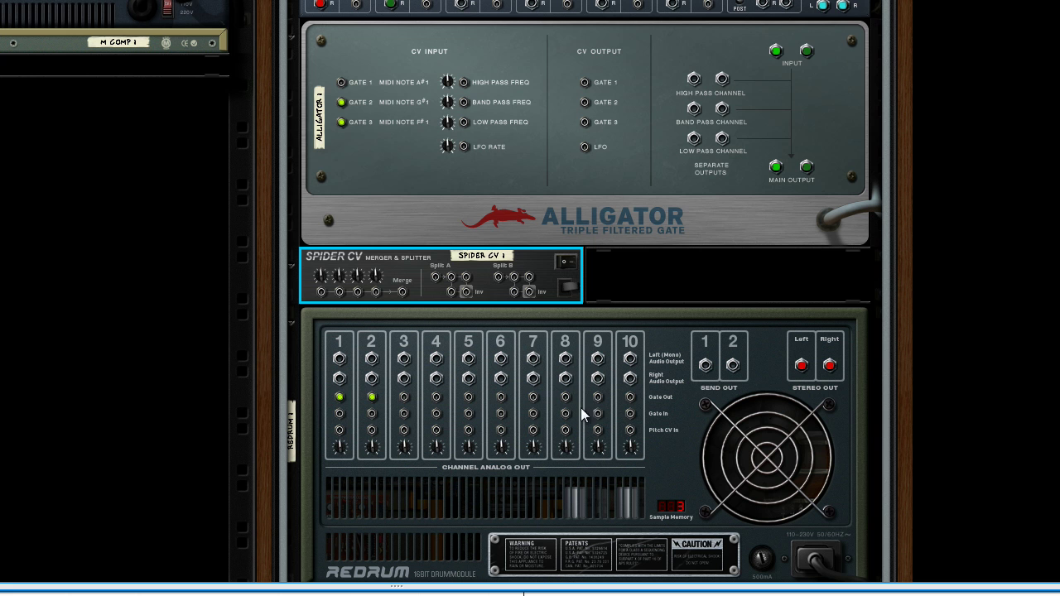
{"action": "left_click_drag", "start_coordinate": [565, 397], "coordinate": [322, 292]}
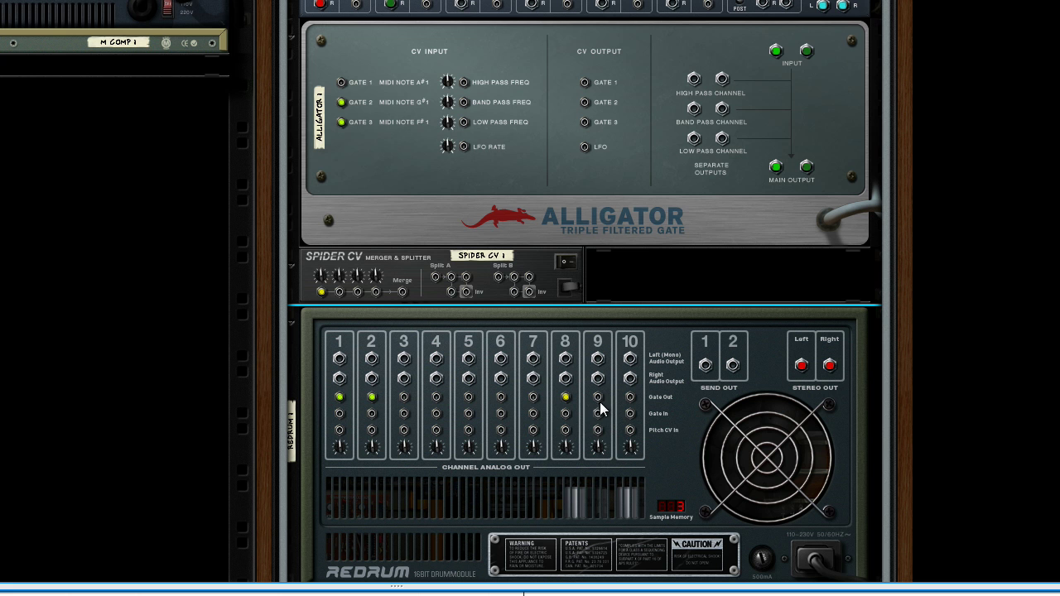
{"action": "mouse_move", "coordinate": [598, 396]}
{"action": "left_mouse_down"}
{"action": "mouse_move", "coordinate": [366, 290]}
{"action": "mouse_move", "coordinate": [341, 296]}
{"action": "mouse_move", "coordinate": [353, 125]}
{"action": "mouse_move", "coordinate": [343, 82]}
{"action": "left_mouse_up"}
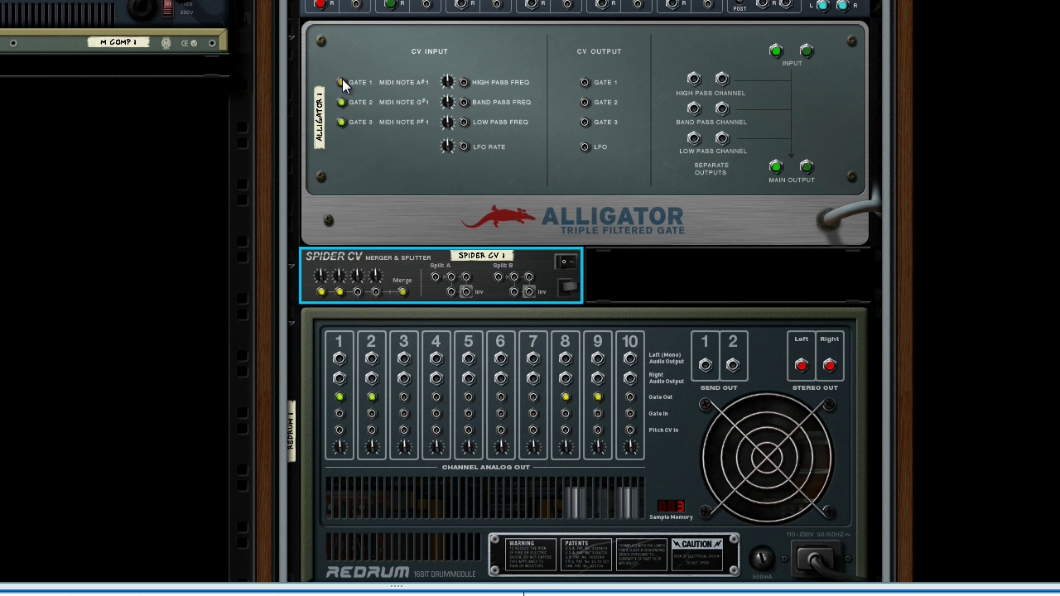
- Return to the rack's front and run the Redrum pattern to check how it triggers the Alligator's gates
{"action": "key", "text": "Tab"}
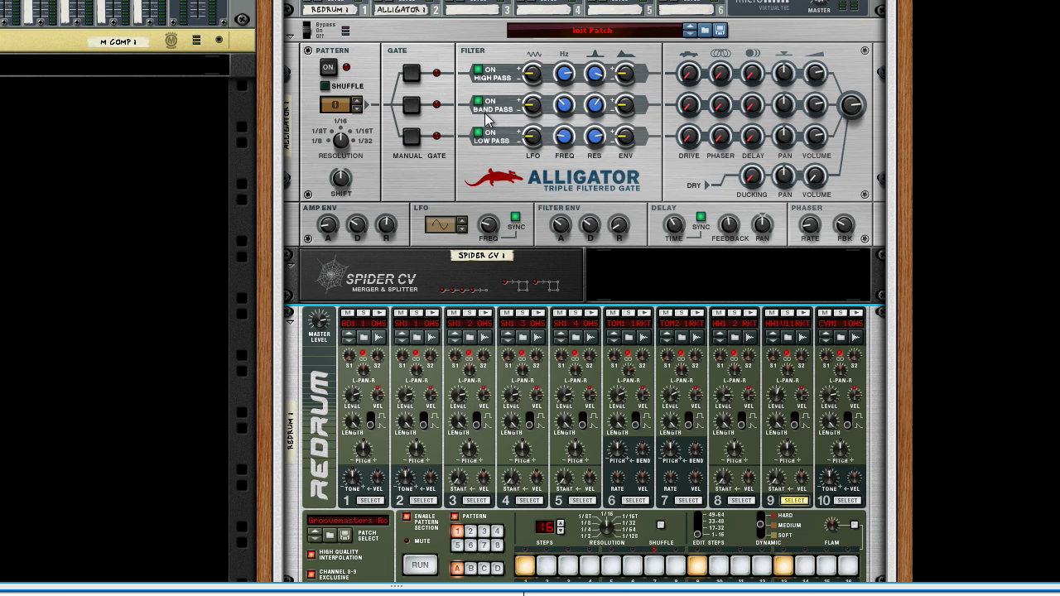
{"action": "left_click", "coordinate": [421, 566]}
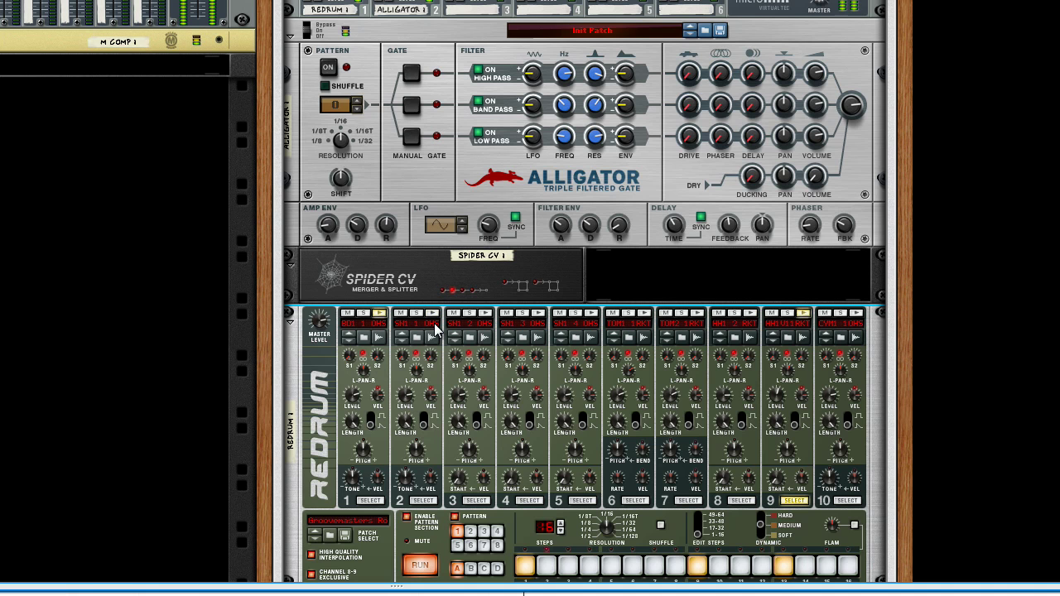
{"action": "scroll", "coordinate": [436, 348], "scroll_direction": "down", "scroll_amount": 3}
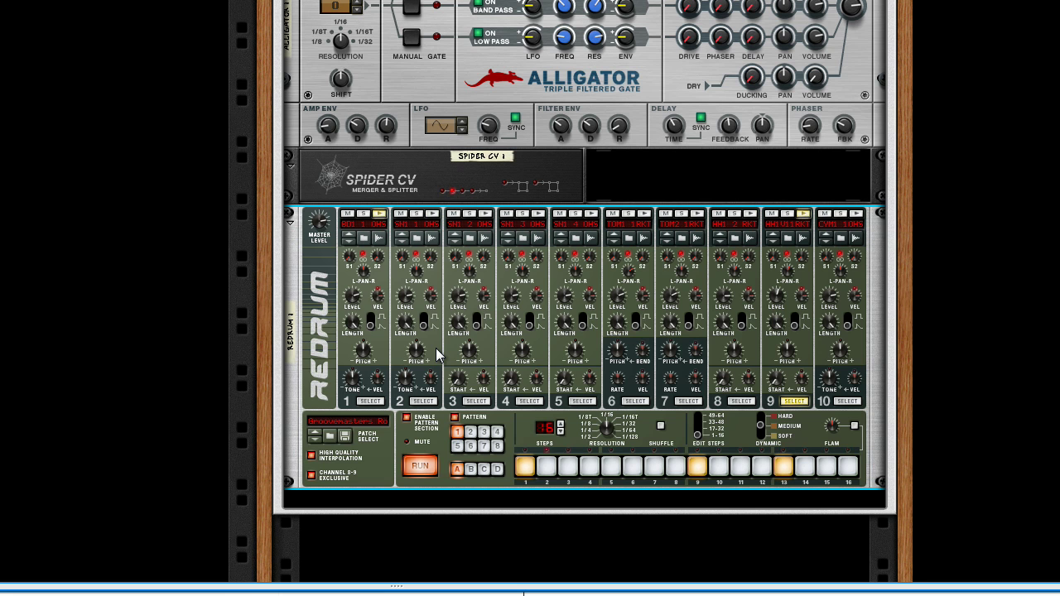
{"action": "scroll", "coordinate": [436, 354], "scroll_direction": "up", "scroll_amount": 3}
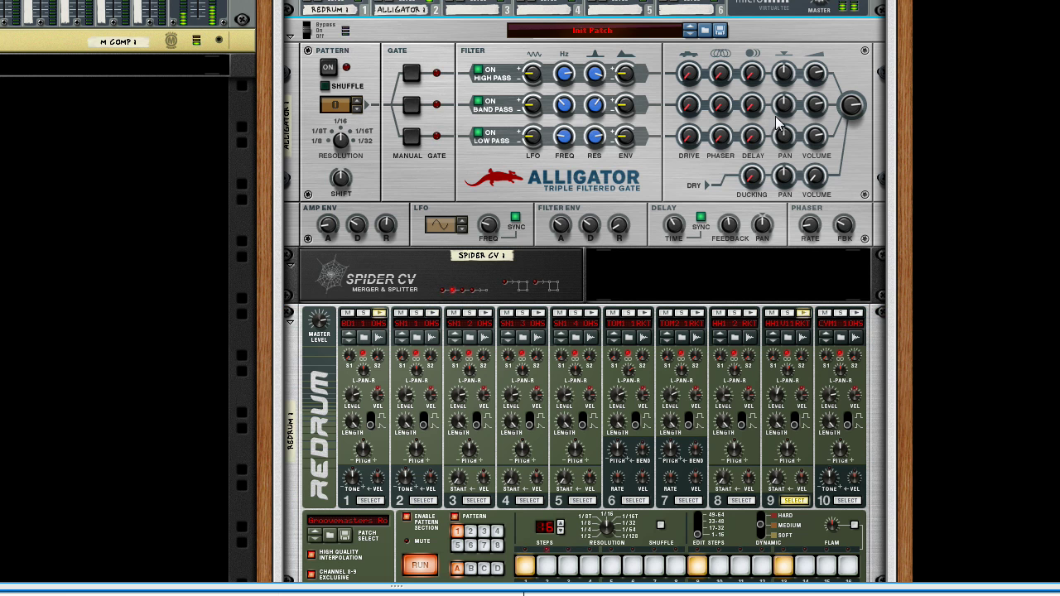
- Set the Alligator's amp envelope release to 54, adjust its filter frequencies and resonance, and stop the Redrum pattern
{"action": "mouse_move", "coordinate": [389, 234]}
{"action": "left_mouse_down"}
{"action": "mouse_move", "coordinate": [387, 223]}
{"action": "mouse_move", "coordinate": [389, 236]}
{"action": "left_mouse_up"}
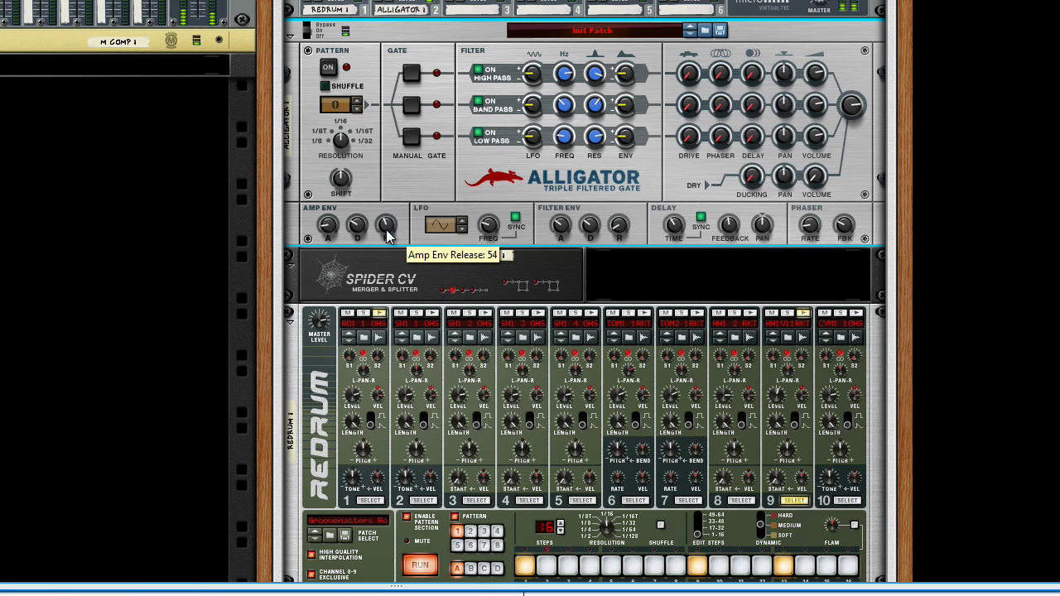
{"action": "left_click_drag", "start_coordinate": [564, 76], "coordinate": [597, 103]}
{"action": "left_click_drag", "start_coordinate": [596, 143], "coordinate": [566, 138]}
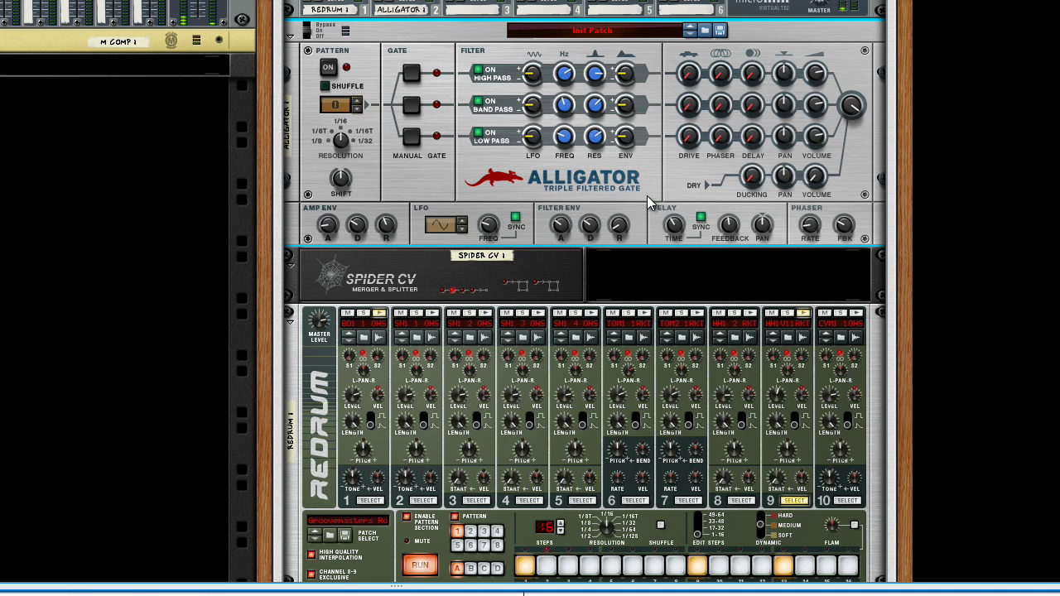
{"action": "left_click", "coordinate": [420, 564]}
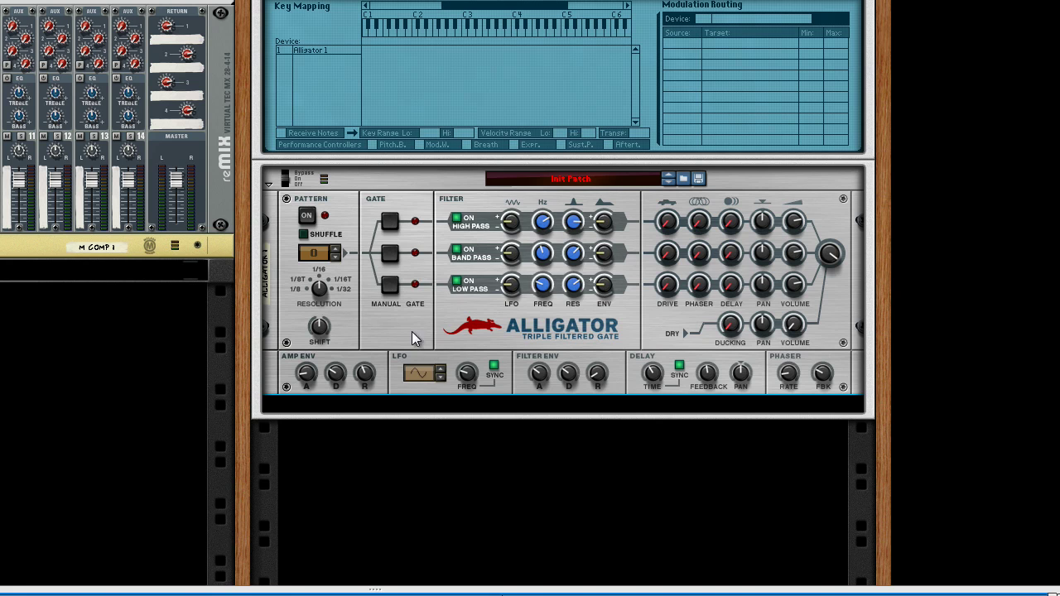
- Add three Matrix Pattern Sequencers below the Alligator inside the Combinator
{"action": "right_click", "coordinate": [372, 327]}
{"action": "mouse_move", "coordinate": [420, 307]}
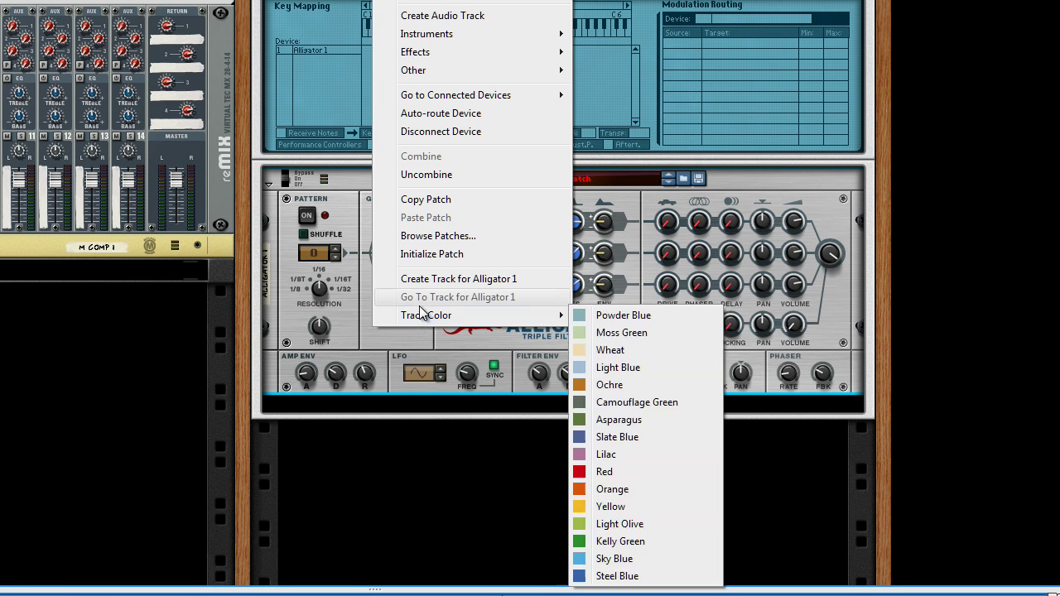
{"action": "mouse_move", "coordinate": [489, 70]}
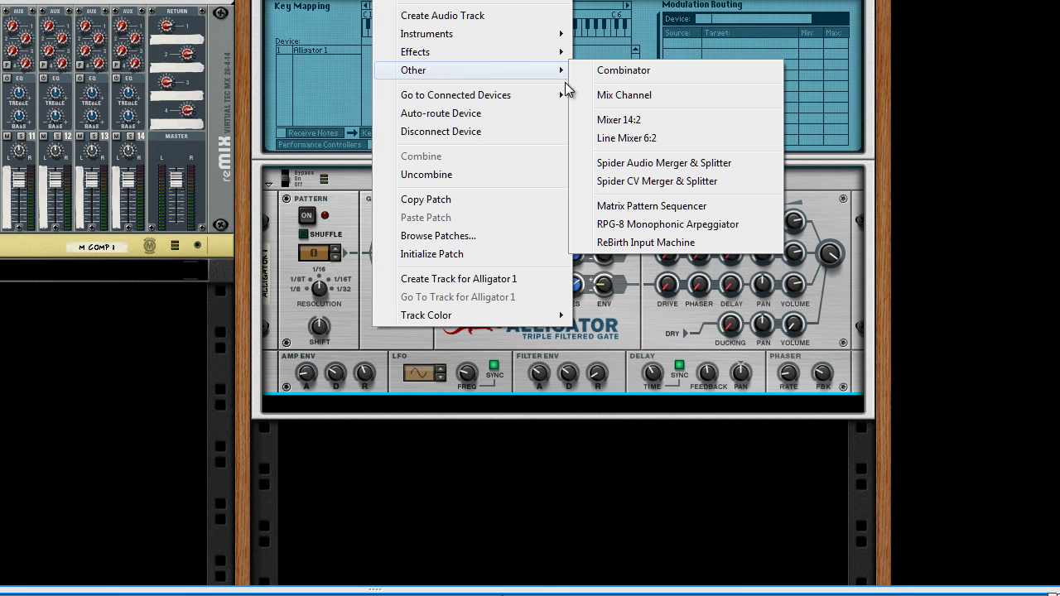
{"action": "left_click", "coordinate": [652, 206]}
{"action": "right_click", "coordinate": [360, 494]}
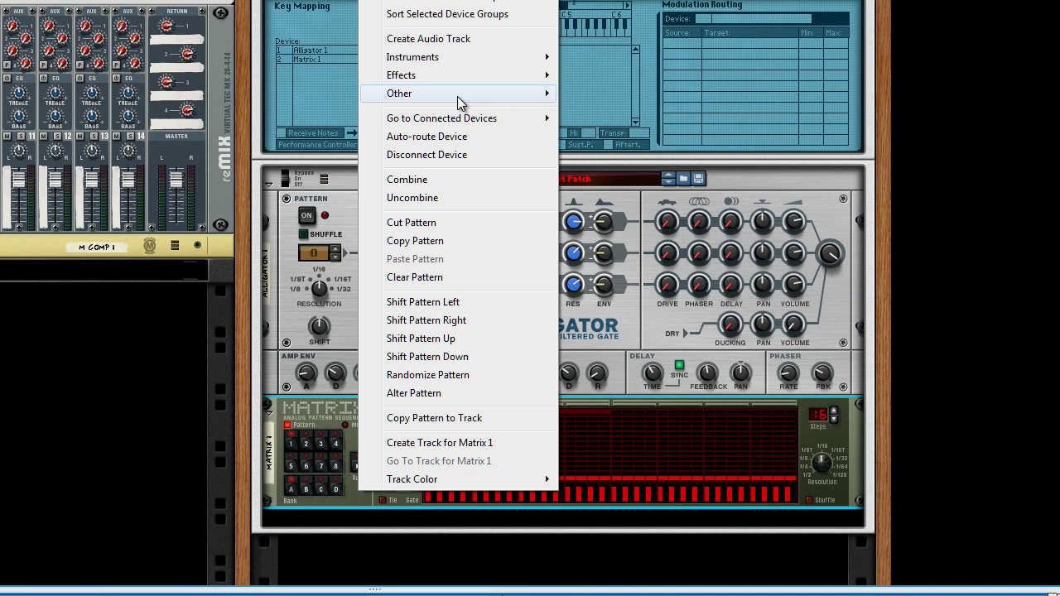
{"action": "mouse_move", "coordinate": [457, 96]}
{"action": "left_click", "coordinate": [634, 229]}
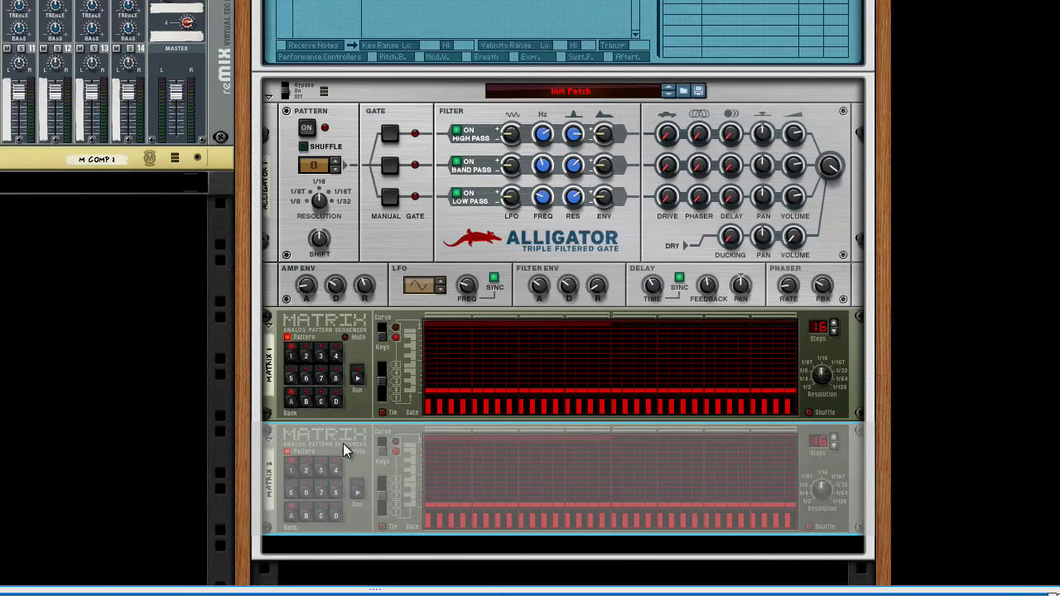
{"action": "right_click", "coordinate": [358, 428]}
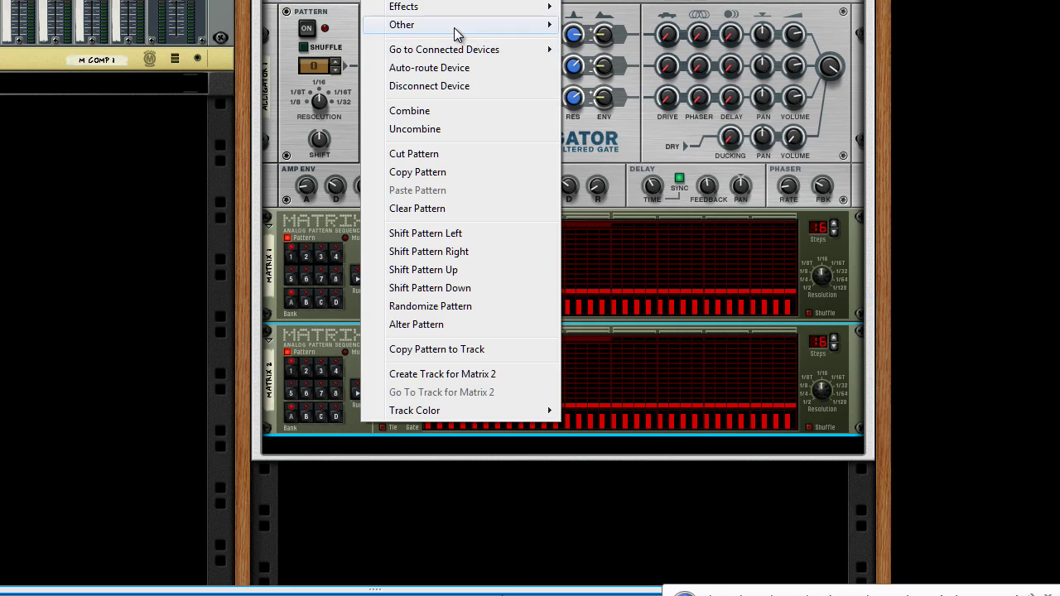
{"action": "mouse_move", "coordinate": [457, 33]}
{"action": "left_click", "coordinate": [610, 157]}
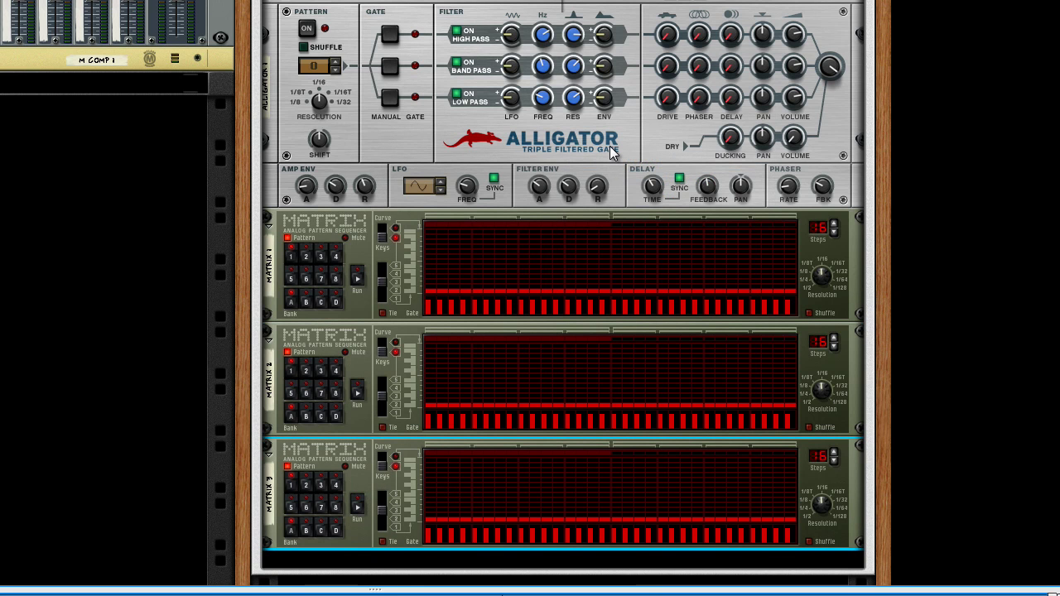
- On the rack's rear, connect the Gate CV outputs of Matrix 1, 2 and 3 to the Alligator's Gate 1, 2 and 3 inputs
{"action": "key", "text": "Tab"}
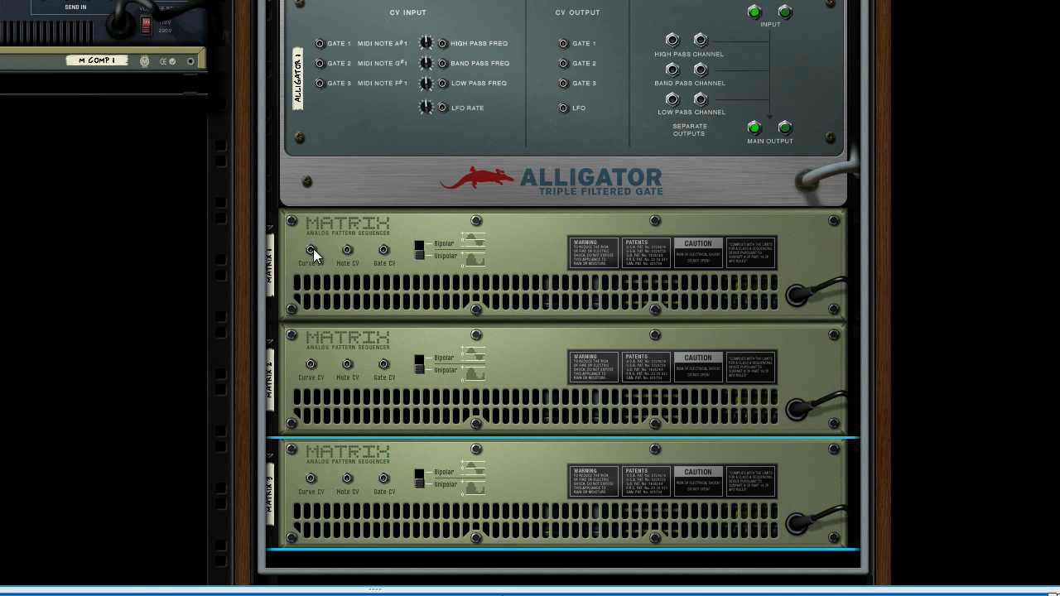
{"action": "left_click_drag", "start_coordinate": [383, 250], "coordinate": [321, 46]}
{"action": "left_click_drag", "start_coordinate": [383, 363], "coordinate": [321, 63]}
{"action": "left_click_drag", "start_coordinate": [382, 478], "coordinate": [321, 91]}
{"action": "key", "text": "Tab"}
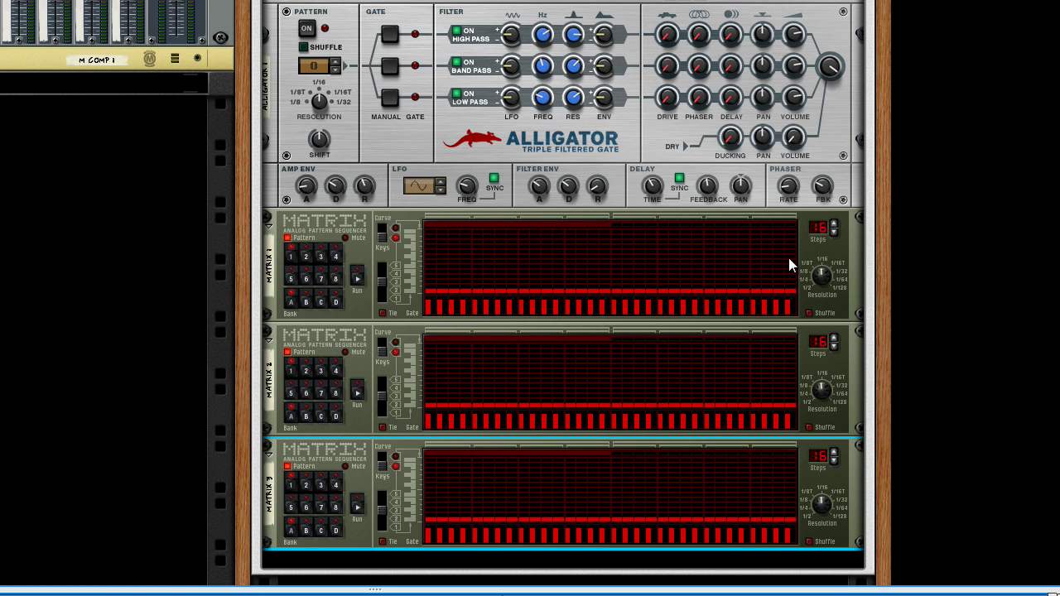
- Set Matrix 1 to 32 steps at 1/16 resolution and clear its gate row while it runs
{"action": "left_click_drag", "start_coordinate": [820, 274], "coordinate": [824, 298]}
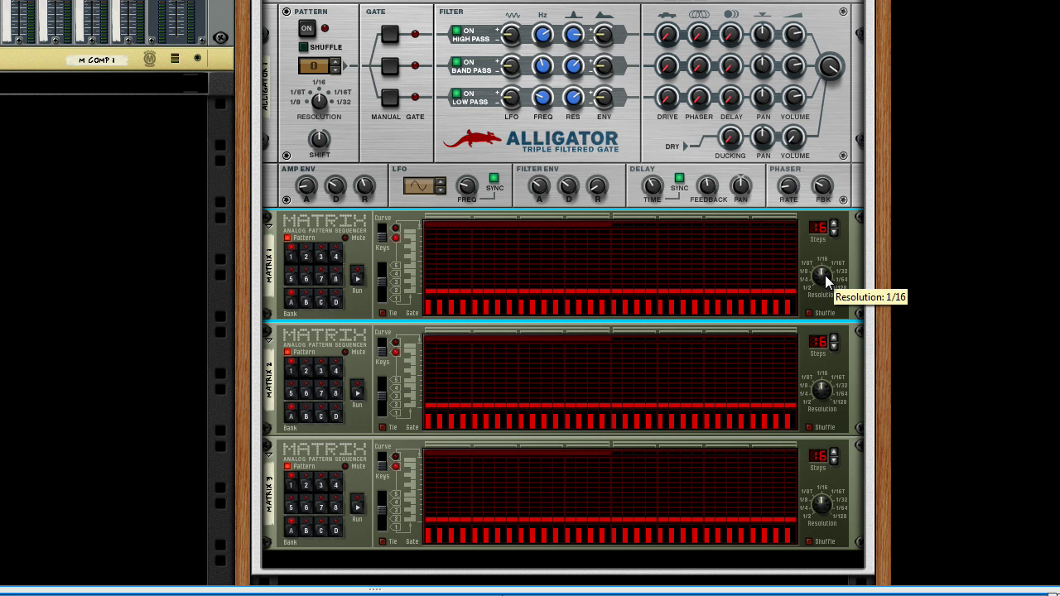
{"action": "left_click", "coordinate": [835, 226]}
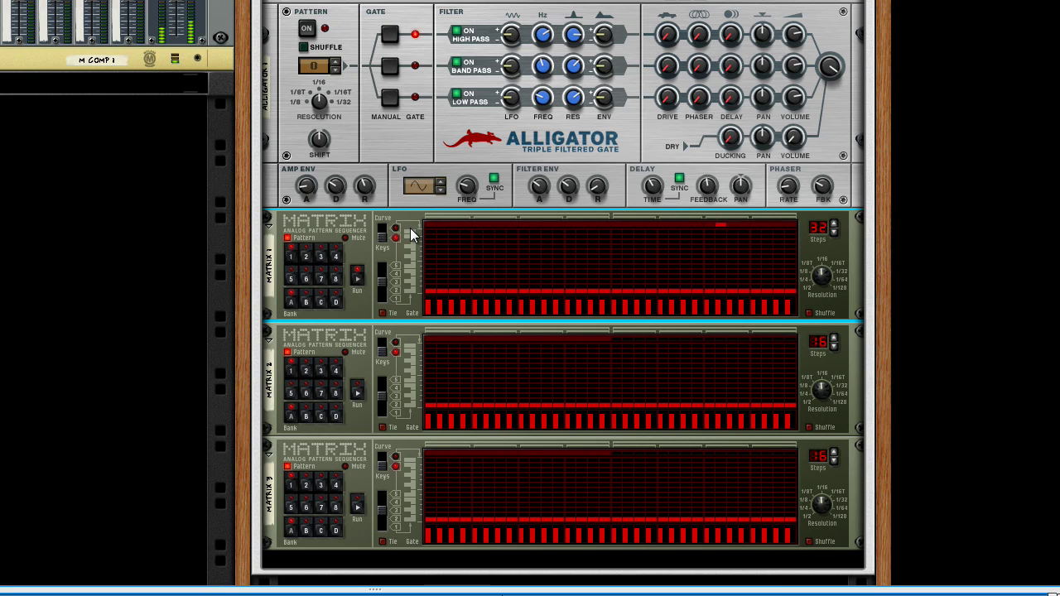
{"action": "mouse_move", "coordinate": [432, 306]}
{"action": "left_mouse_down"}
{"action": "mouse_move", "coordinate": [447, 338]}
{"action": "mouse_move", "coordinate": [659, 422]}
{"action": "mouse_move", "coordinate": [644, 456]}
{"action": "left_mouse_up"}
- Draw Matrix 1 gates at varied levels on steps 1, 5 to 8, 17, 21 to 29 and 31
{"action": "left_click", "coordinate": [428, 304]}
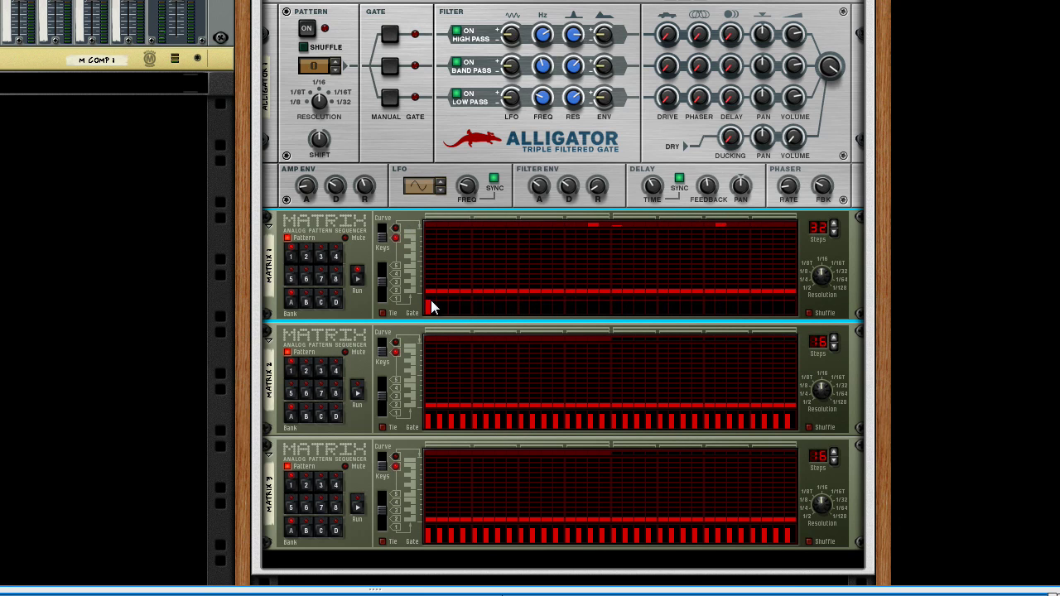
{"action": "left_click_drag", "start_coordinate": [474, 308], "coordinate": [510, 308]}
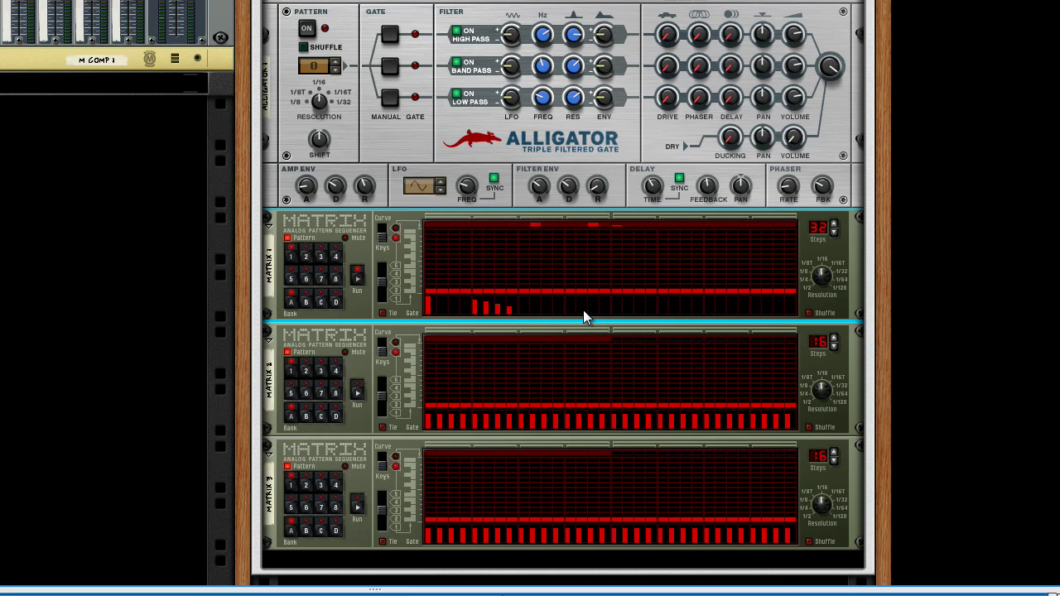
{"action": "left_click", "coordinate": [617, 305]}
{"action": "left_click_drag", "start_coordinate": [659, 308], "coordinate": [760, 308]}
{"action": "left_click", "coordinate": [759, 301]}
{"action": "left_click", "coordinate": [778, 307]}
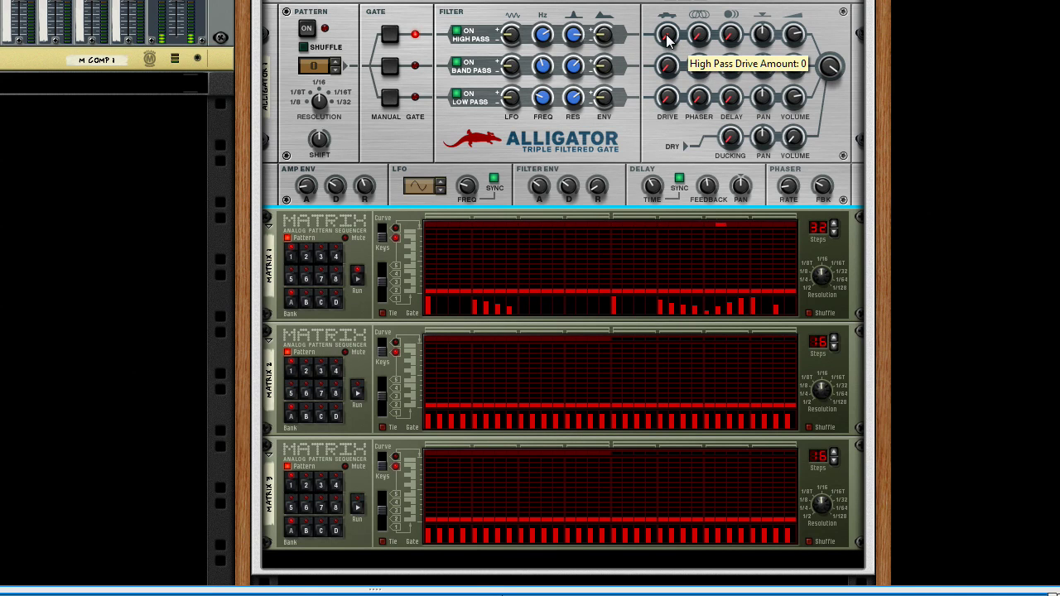
- Raise the Alligator's high pass drive amount and lower its high pass filter frequency
{"action": "left_click_drag", "start_coordinate": [669, 41], "coordinate": [671, 11]}
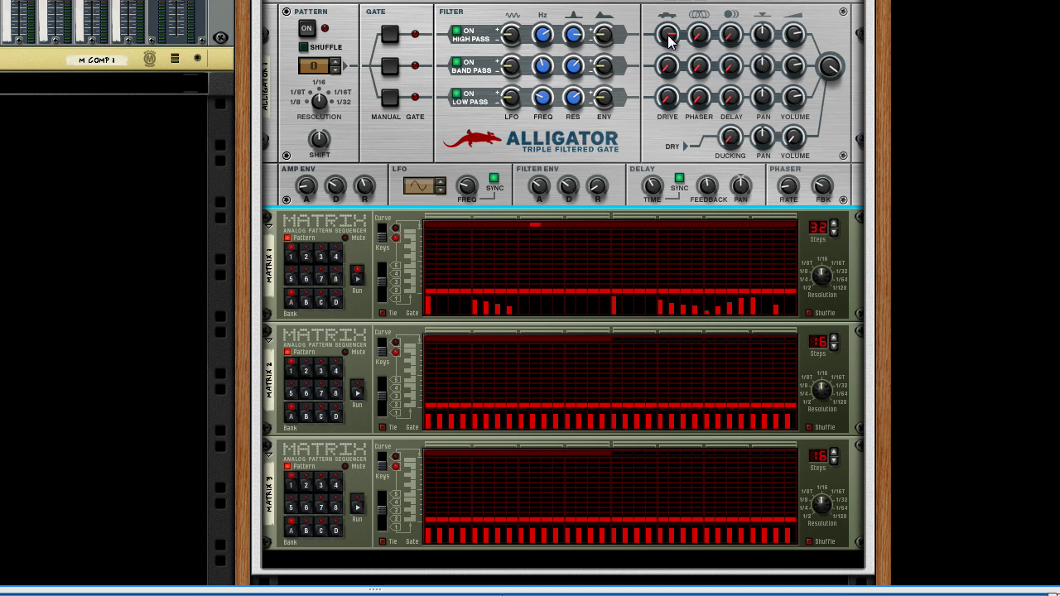
{"action": "mouse_move", "coordinate": [669, 41]}
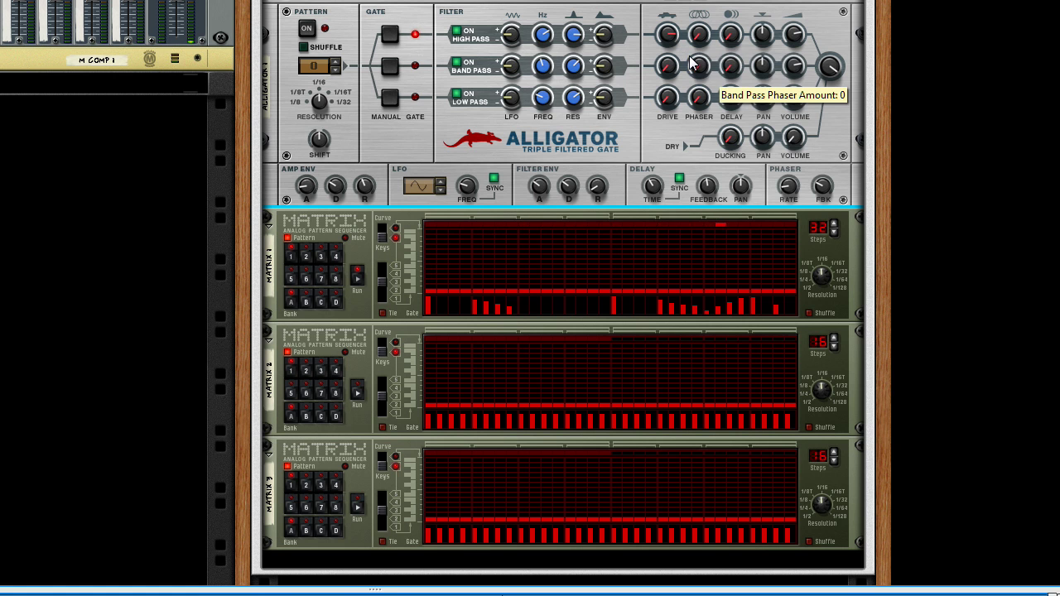
{"action": "left_click_drag", "start_coordinate": [545, 35], "coordinate": [544, 45]}
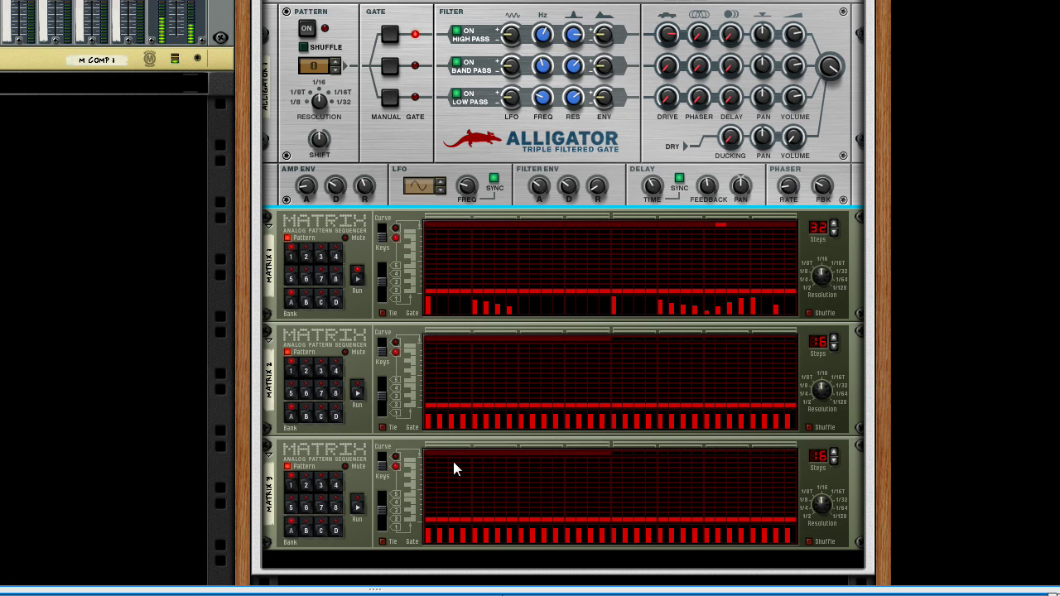
- Start Matrix 3 and clear its gates on steps 2 to 16, keeping the gate on step 1
{"action": "left_click", "coordinate": [441, 536]}
{"action": "left_click_drag", "start_coordinate": [457, 553], "coordinate": [454, 549]}
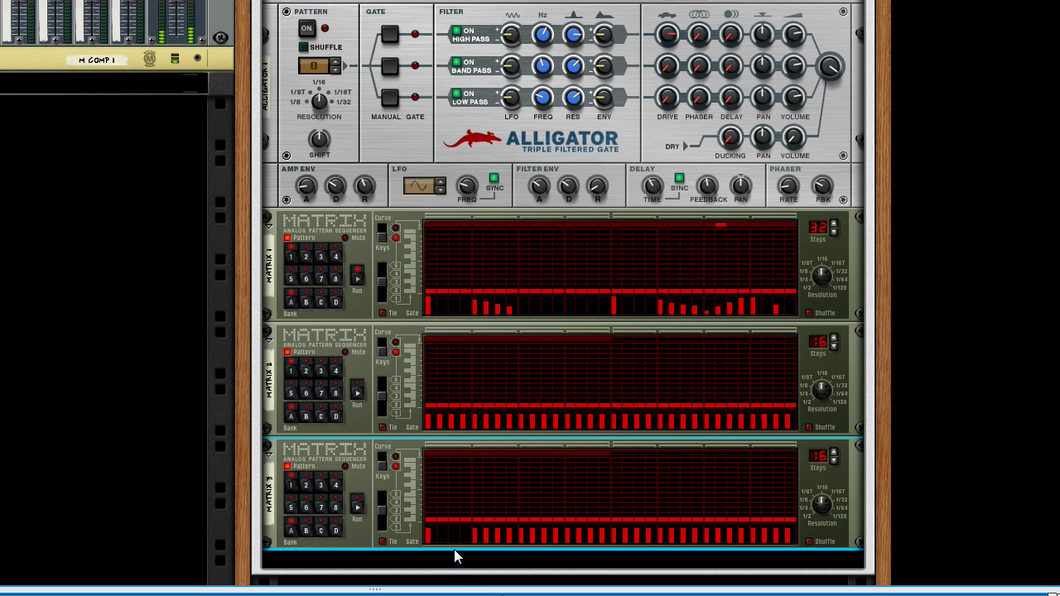
{"action": "left_click", "coordinate": [357, 507]}
{"action": "mouse_move", "coordinate": [480, 539]}
{"action": "left_mouse_down"}
{"action": "mouse_move", "coordinate": [498, 577]}
{"action": "mouse_move", "coordinate": [605, 579]}
{"action": "left_mouse_up"}
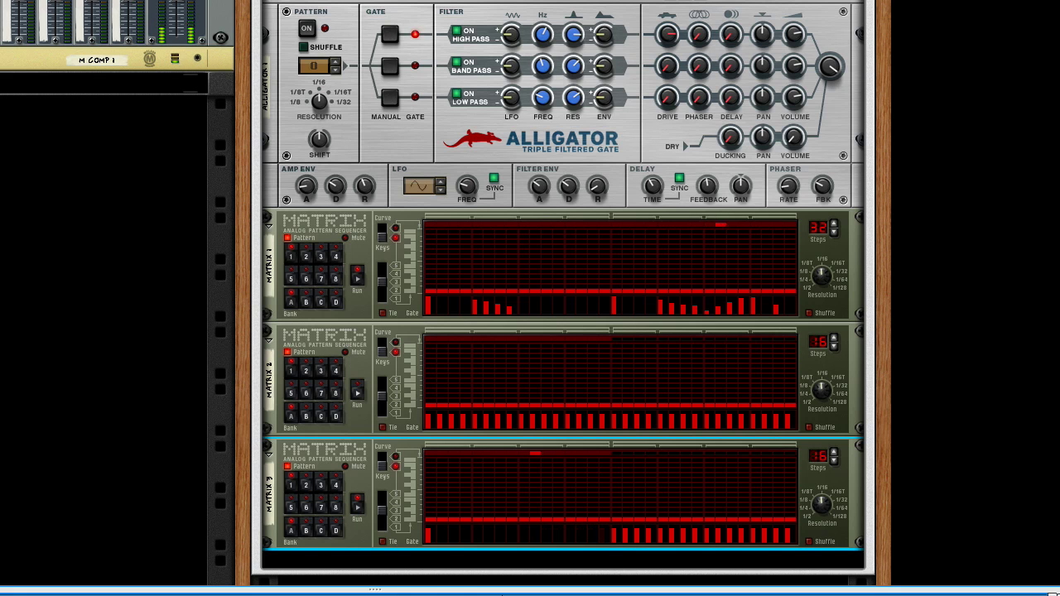
- Draw Matrix 3 gates on steps 5, 9, 12 and 15, with a lower one on step 16
{"action": "left_click", "coordinate": [521, 527]}
{"action": "left_click", "coordinate": [556, 529]}
{"action": "left_click", "coordinate": [570, 529]}
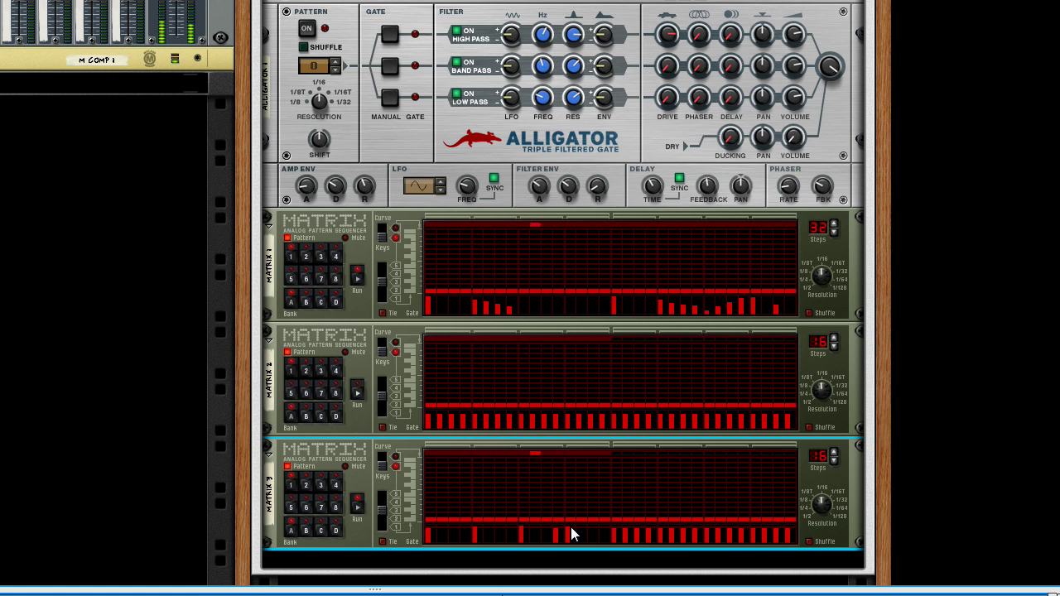
{"action": "left_click_drag", "start_coordinate": [571, 531], "coordinate": [571, 543]}
{"action": "left_click", "coordinate": [590, 530]}
{"action": "left_click", "coordinate": [602, 534]}
- Lower the Alligator's low pass frequency, raise its low pass envelope amount, and lengthen the amp envelope release
{"action": "left_click_drag", "start_coordinate": [547, 101], "coordinate": [547, 106]}
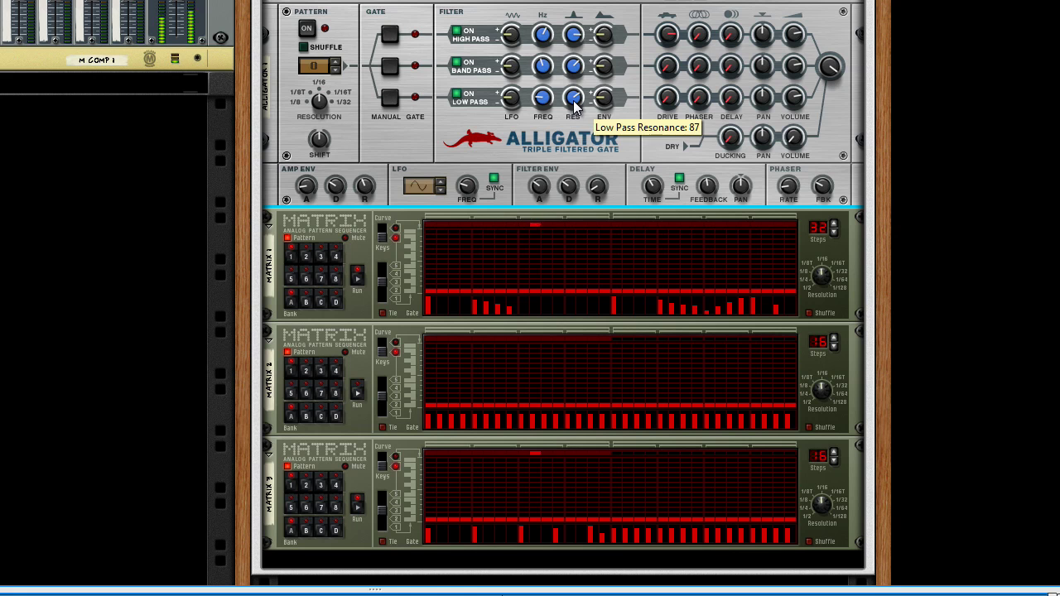
{"action": "left_click_drag", "start_coordinate": [603, 100], "coordinate": [603, 97]}
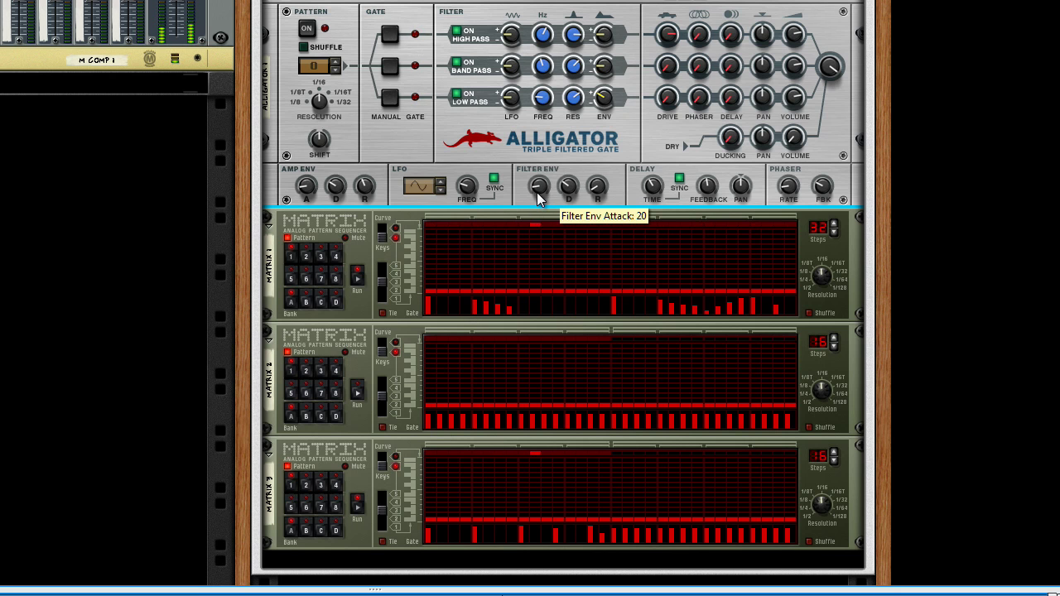
{"action": "left_click_drag", "start_coordinate": [362, 189], "coordinate": [369, 187]}
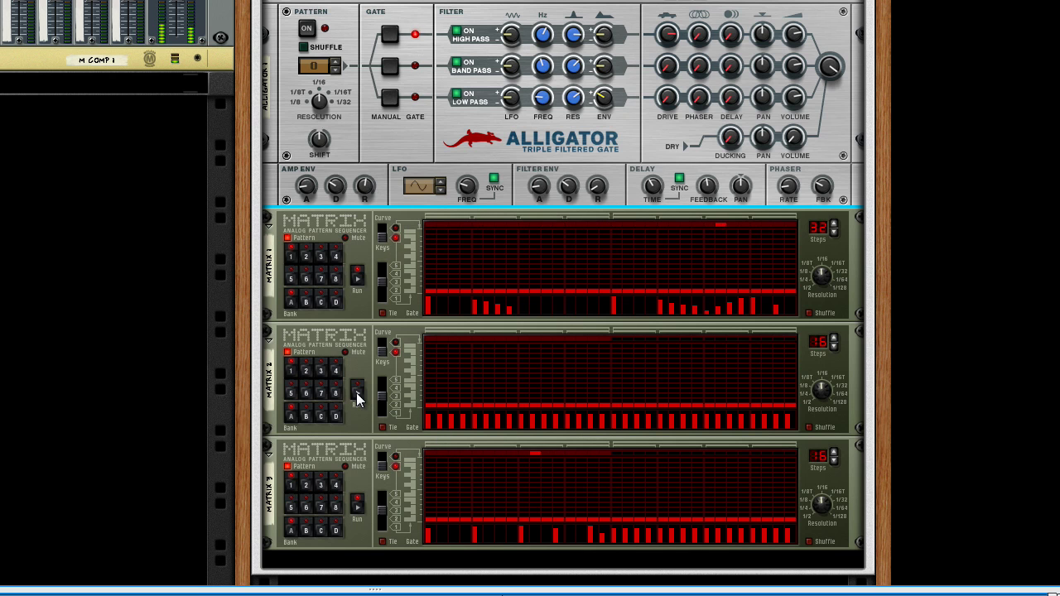
- Shorten Matrix 2 to 8 steps and run it with the gates on steps 1, 3 and 6 removed and step 7 lowered
{"action": "left_click", "coordinate": [819, 405]}
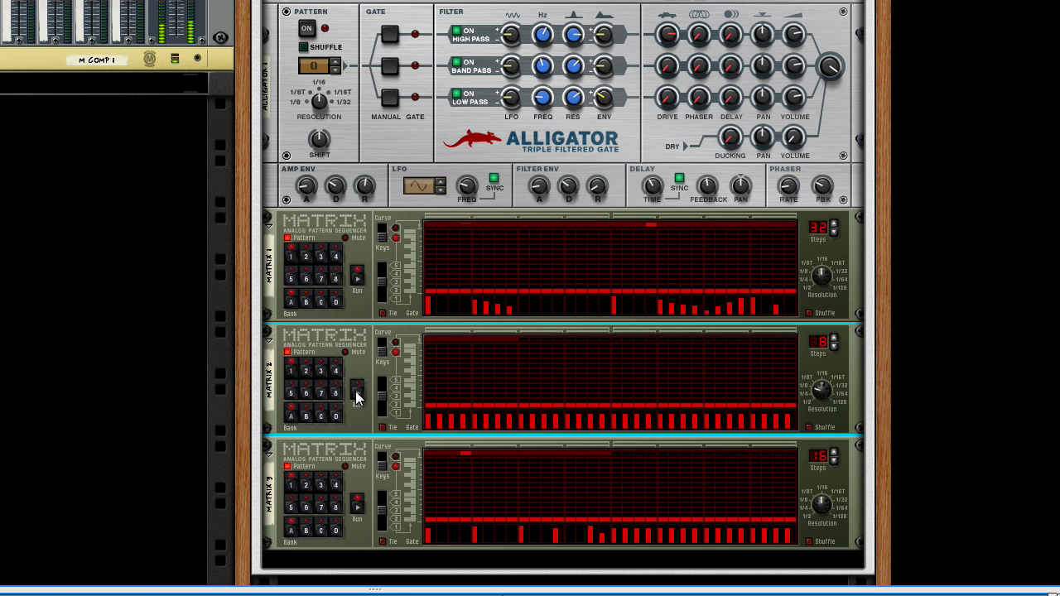
{"action": "left_click", "coordinate": [432, 424]}
{"action": "left_click", "coordinate": [450, 422]}
- Pan the Alligator's high pass left and band pass to 16, set band pass drive to 26, and raise low pass drive and both upper channels' phaser
{"action": "left_click", "coordinate": [760, 35]}
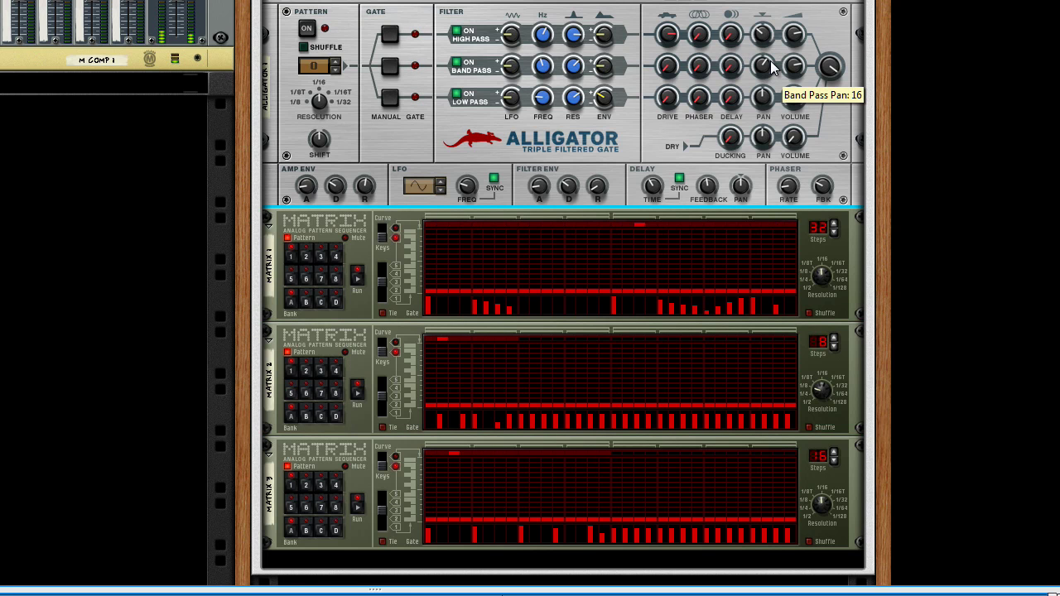
{"action": "left_click_drag", "start_coordinate": [672, 100], "coordinate": [671, 72]}
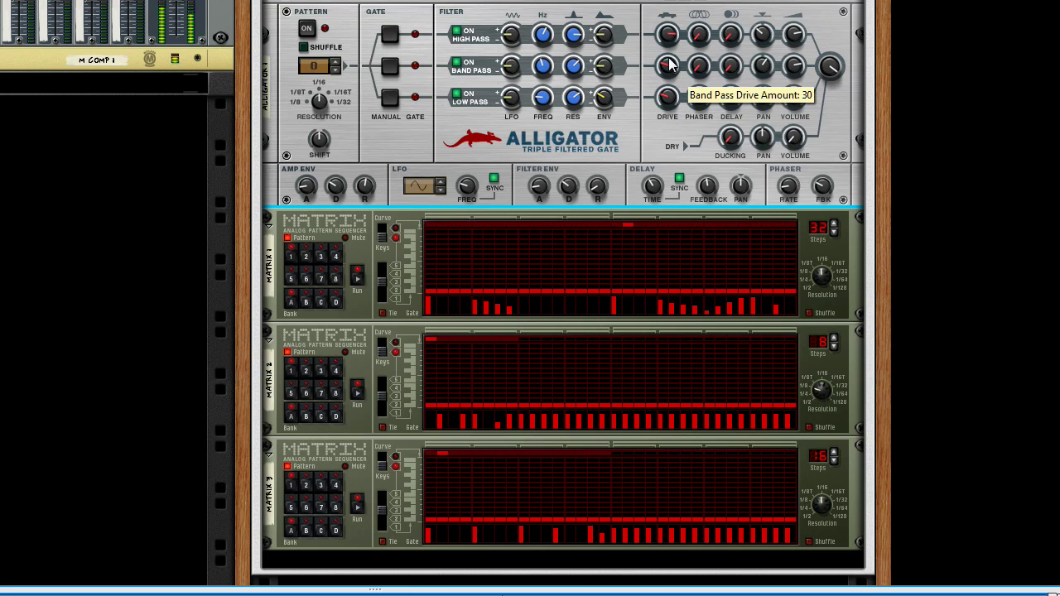
{"action": "mouse_move", "coordinate": [699, 33]}
{"action": "left_mouse_down"}
{"action": "mouse_move", "coordinate": [707, 0]}
{"action": "mouse_move", "coordinate": [706, 15]}
{"action": "left_mouse_up"}
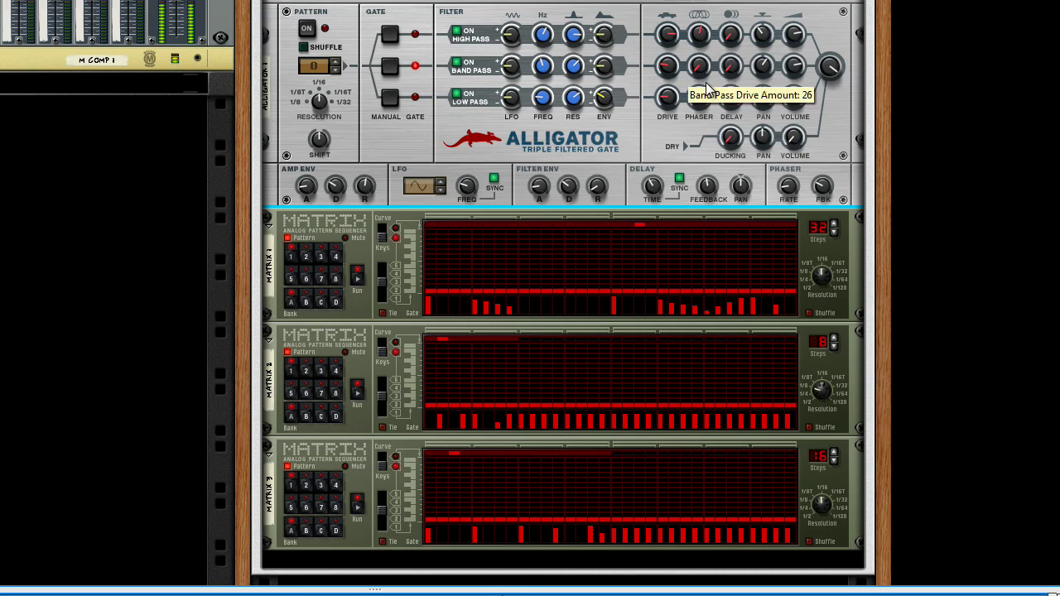
{"action": "left_click_drag", "start_coordinate": [701, 66], "coordinate": [714, 46]}
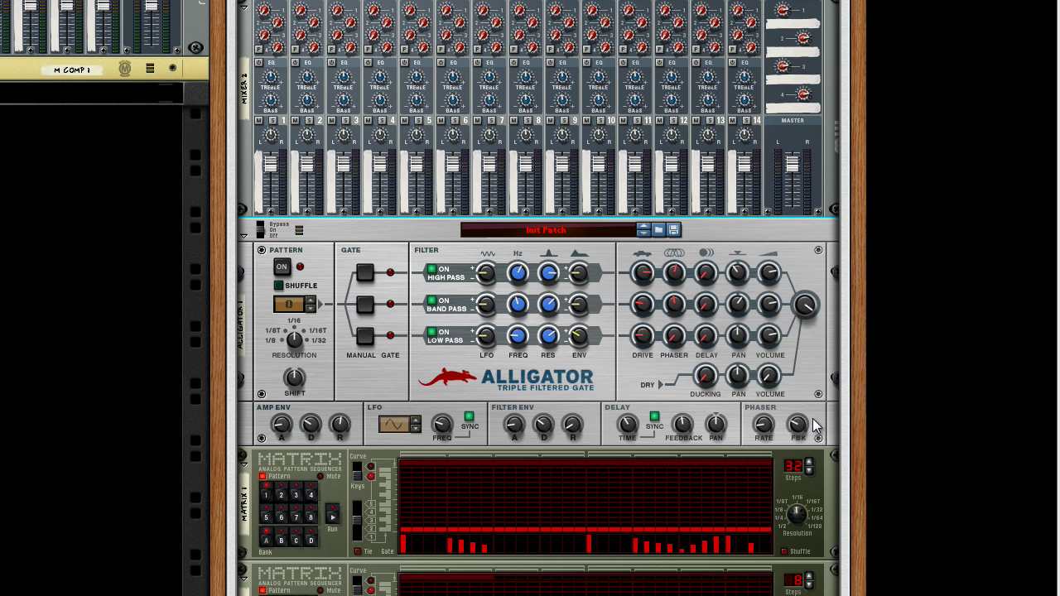
- Cable the Alligator's high pass, band pass and low pass separate outputs to mixer channels 1, 2 and 3
{"action": "key", "text": "Tab"}
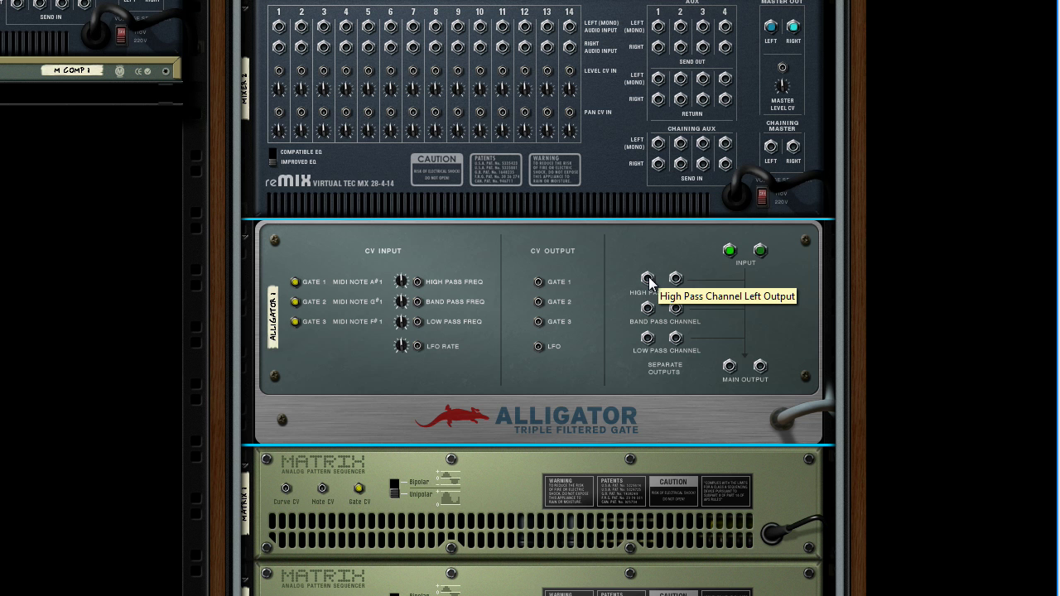
{"action": "left_click_drag", "start_coordinate": [647, 279], "coordinate": [278, 27]}
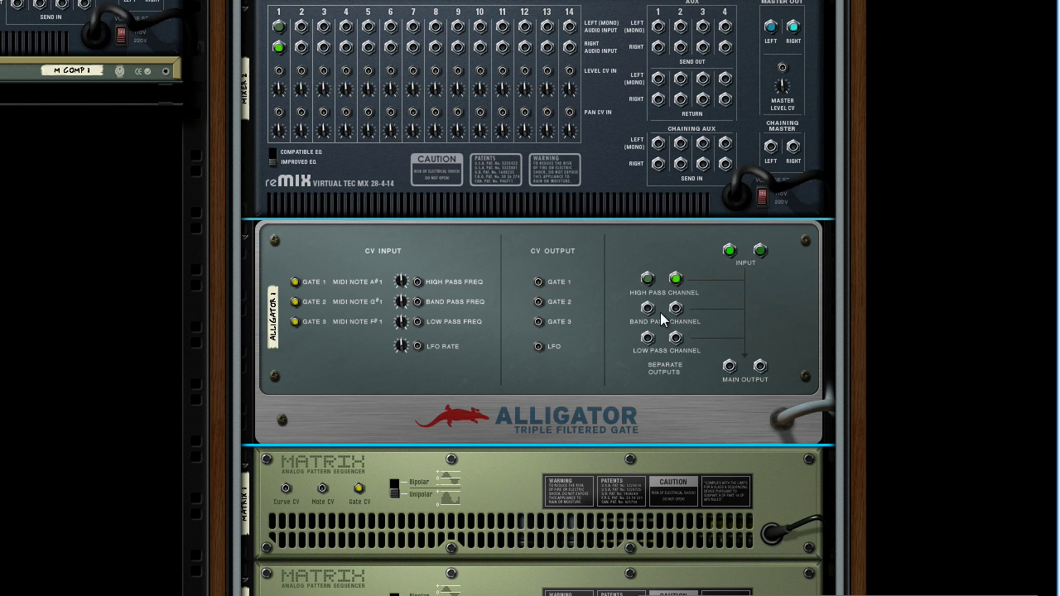
{"action": "left_click_drag", "start_coordinate": [647, 308], "coordinate": [300, 27]}
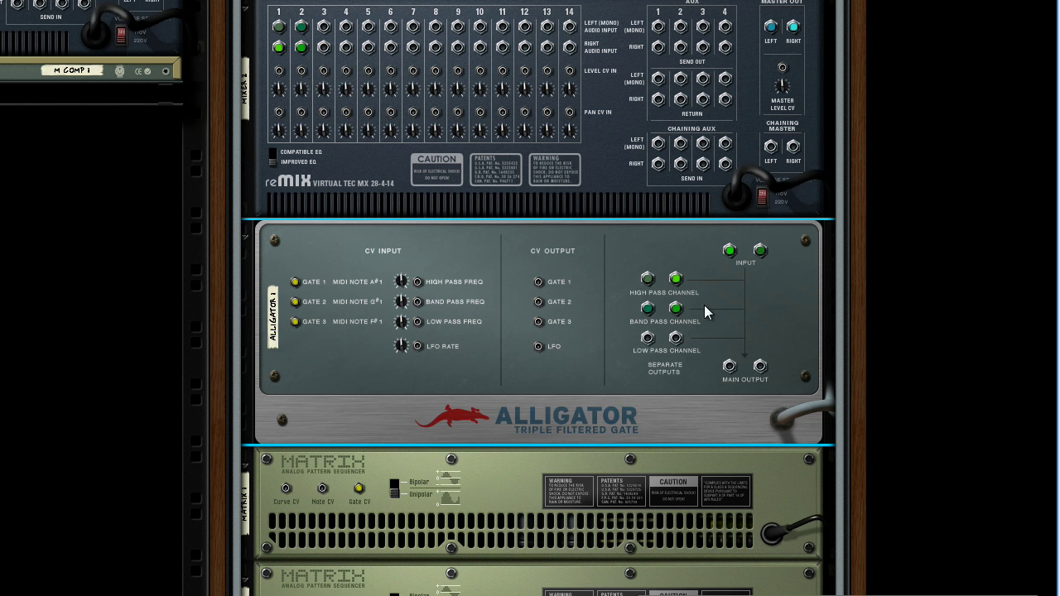
{"action": "left_click_drag", "start_coordinate": [648, 341], "coordinate": [324, 27]}
{"action": "key", "text": "Tab"}
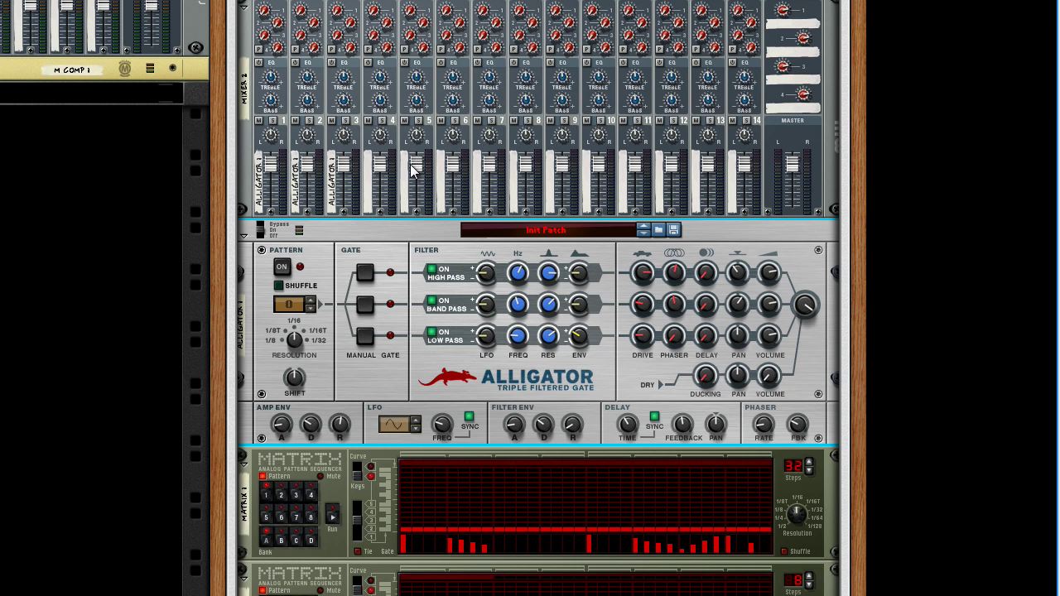
{"action": "scroll", "coordinate": [345, 441], "scroll_direction": "down", "scroll_amount": 6}
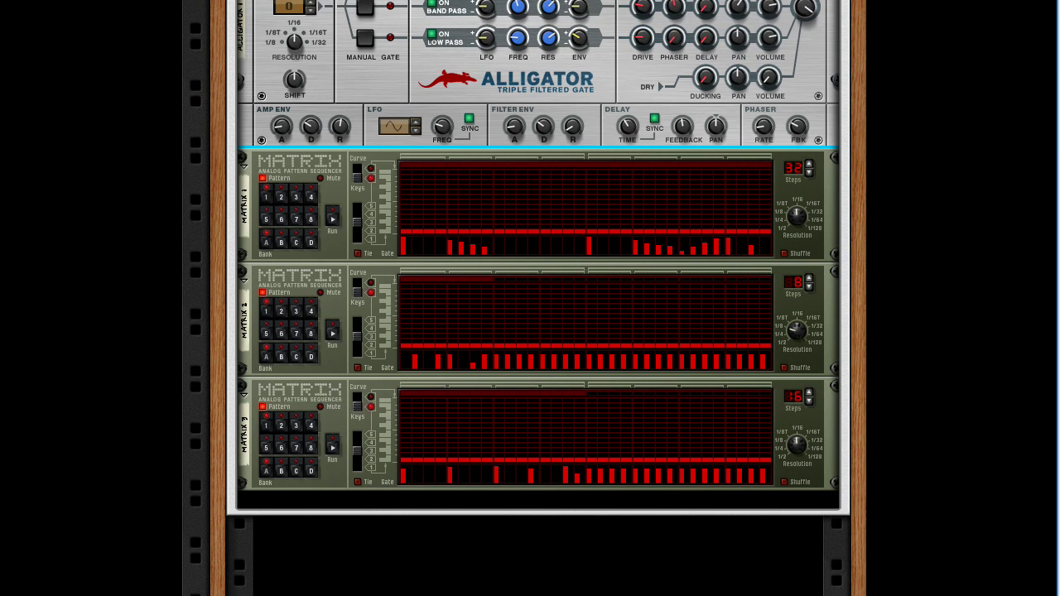
{"action": "scroll", "coordinate": [435, 450], "scroll_direction": "up", "scroll_amount": 6}
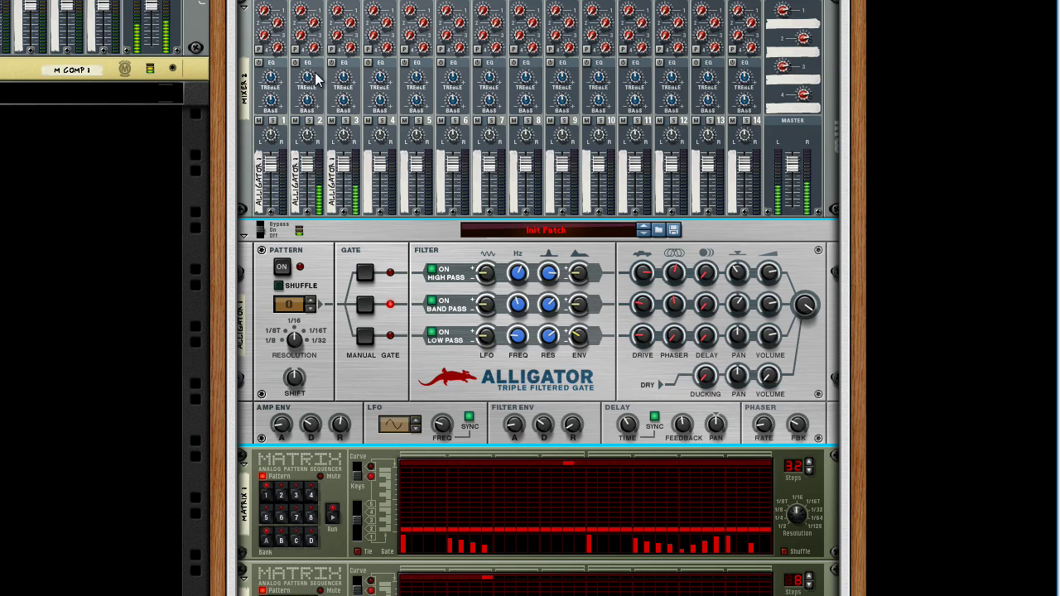
- Add an RV7000 Advanced Reverb as the mixer's first aux effect and adjust channel 1's first aux send
{"action": "right_click", "coordinate": [250, 134]}
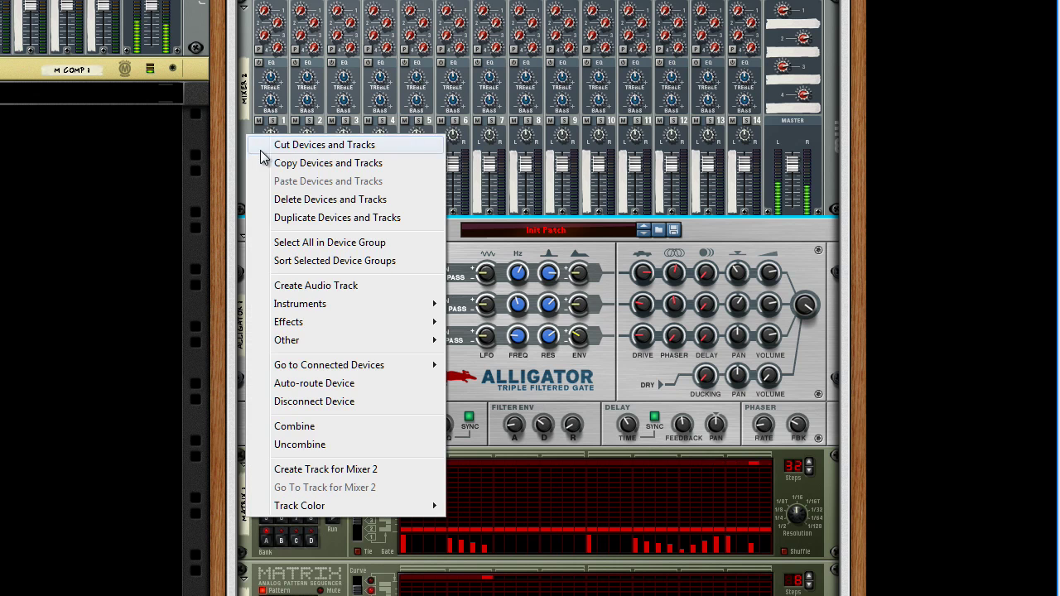
{"action": "mouse_move", "coordinate": [315, 324]}
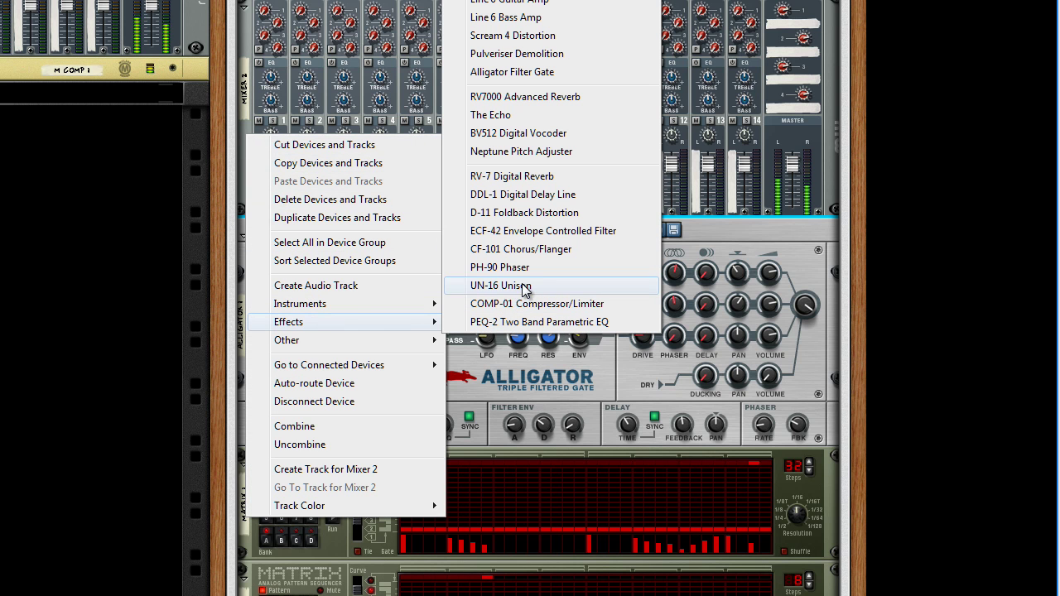
{"action": "left_click", "coordinate": [543, 103]}
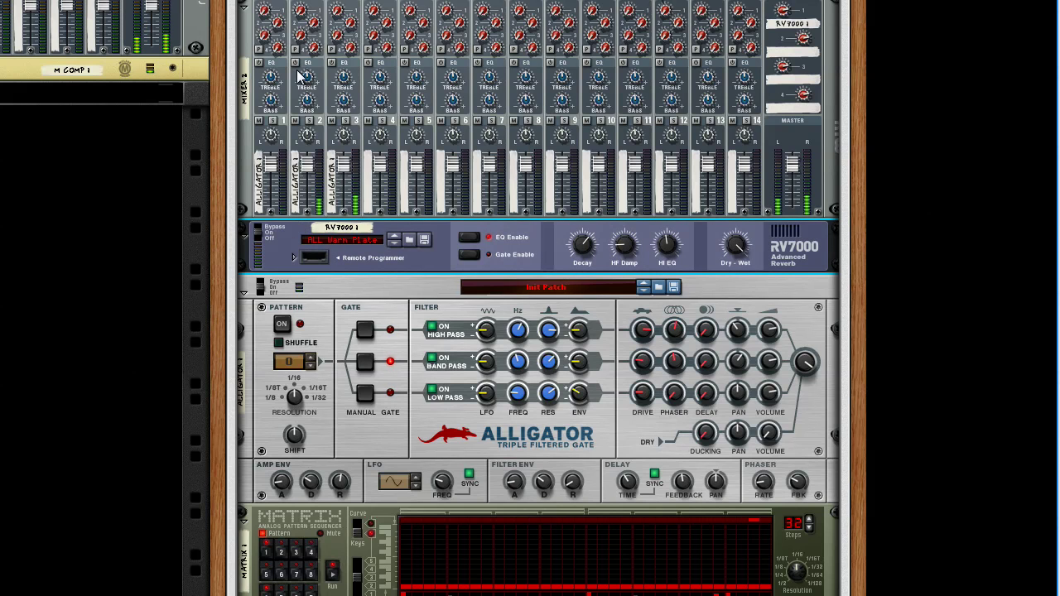
{"action": "left_click", "coordinate": [266, 8]}
{"action": "left_click_drag", "start_coordinate": [268, 5], "coordinate": [268, 3]}
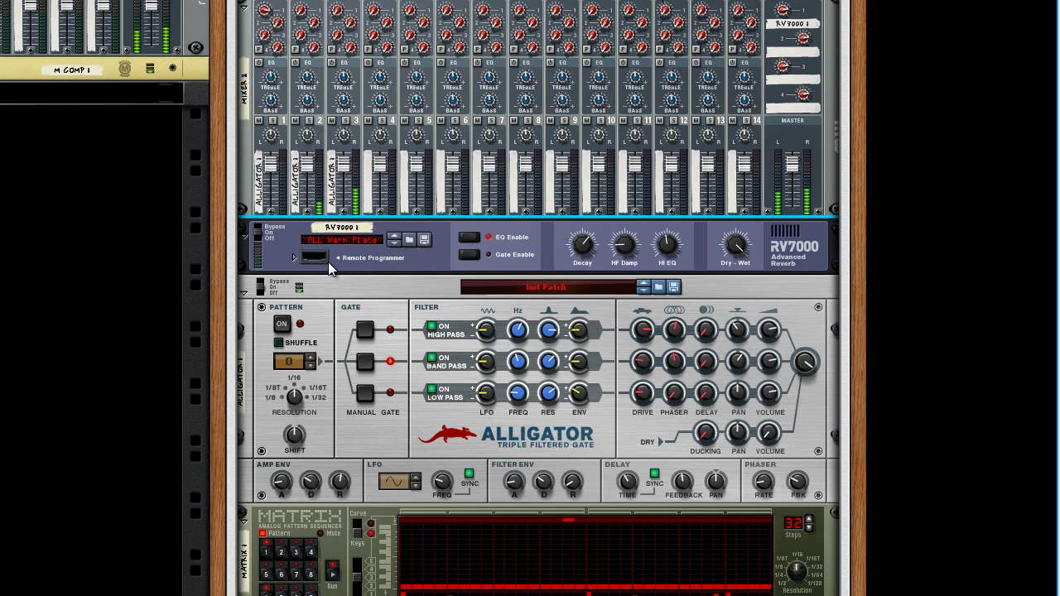
- Expand the RV7000's Remote Programmer, lengthen the reverb decay, and readjust channel 1's first aux send
{"action": "left_click", "coordinate": [294, 257]}
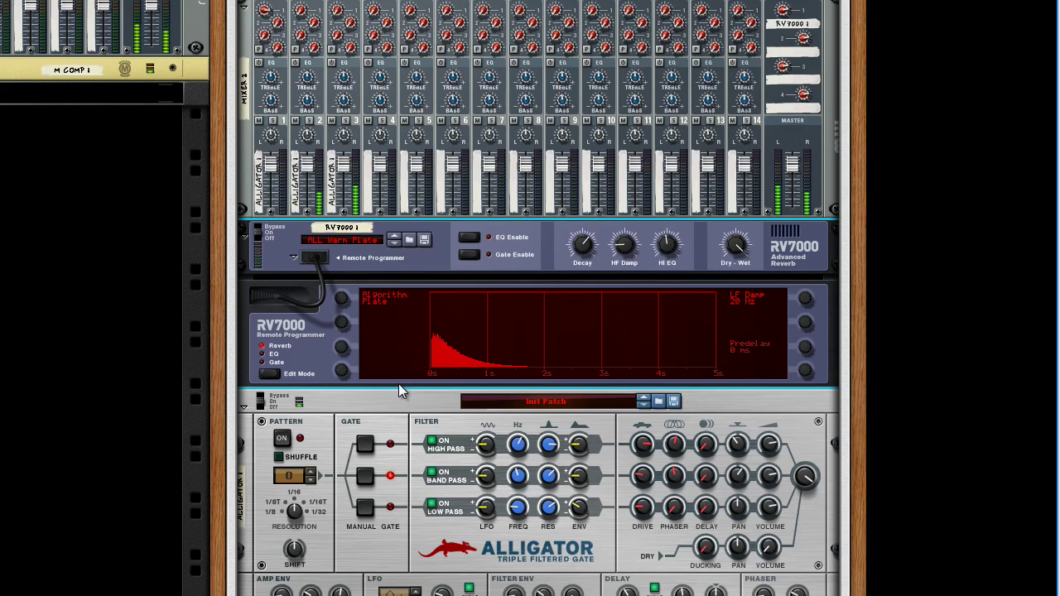
{"action": "left_click_drag", "start_coordinate": [584, 246], "coordinate": [588, 243]}
{"action": "left_click_drag", "start_coordinate": [264, 8], "coordinate": [268, 34]}
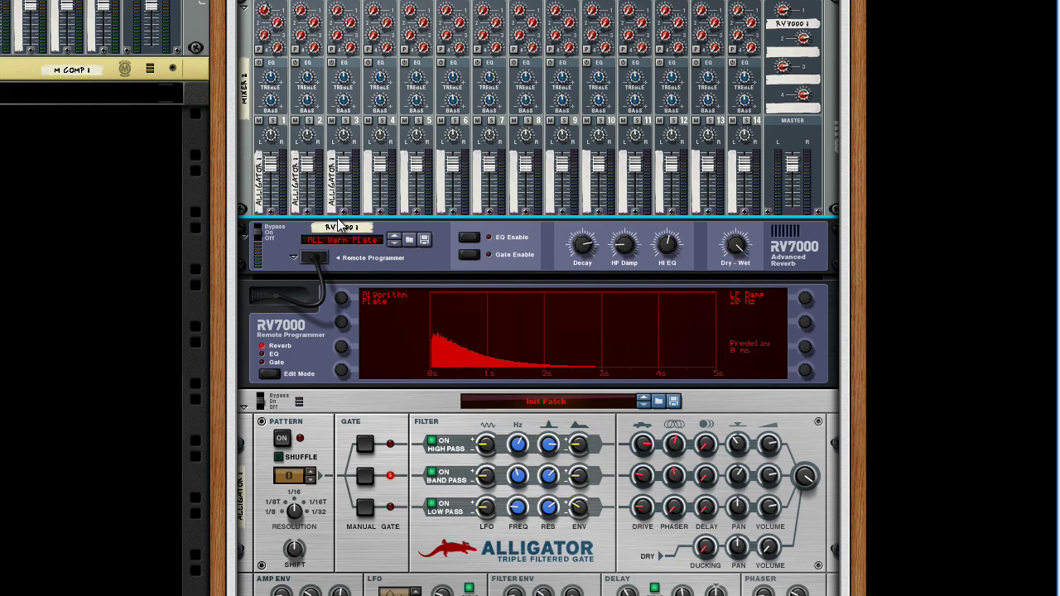
- Add a Scream 4 Distortion and route the Alligator's low pass output through it into mixer channel 3
{"action": "right_click", "coordinate": [243, 174]}
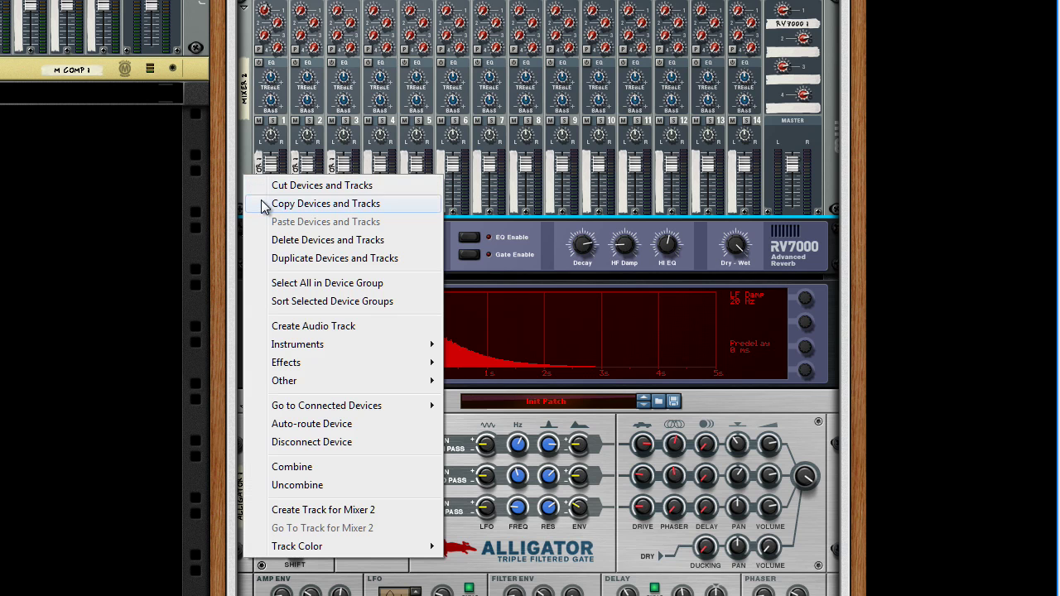
{"action": "mouse_move", "coordinate": [310, 363]}
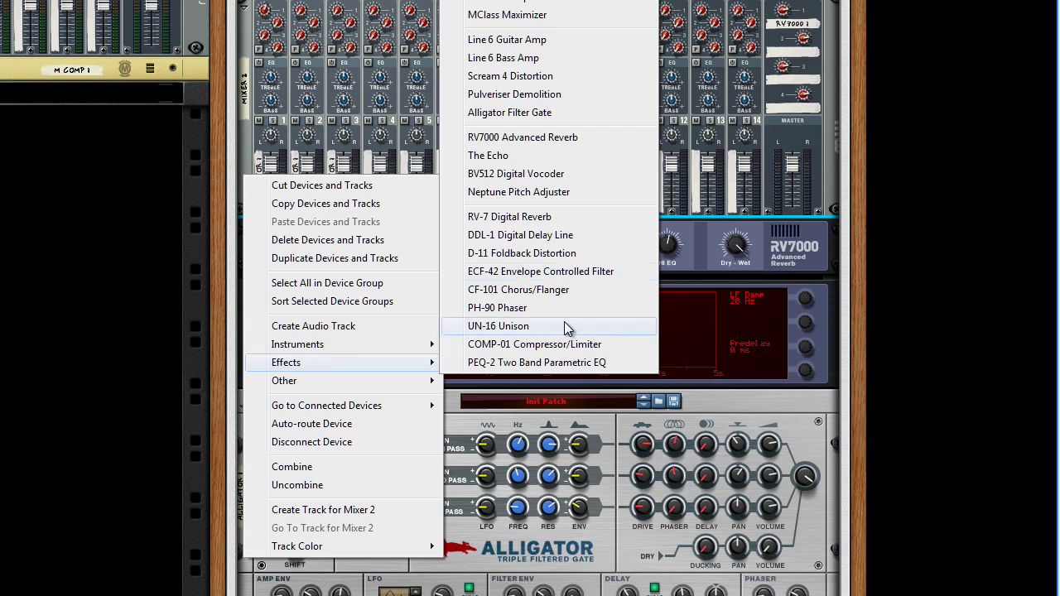
{"action": "left_click", "coordinate": [539, 82]}
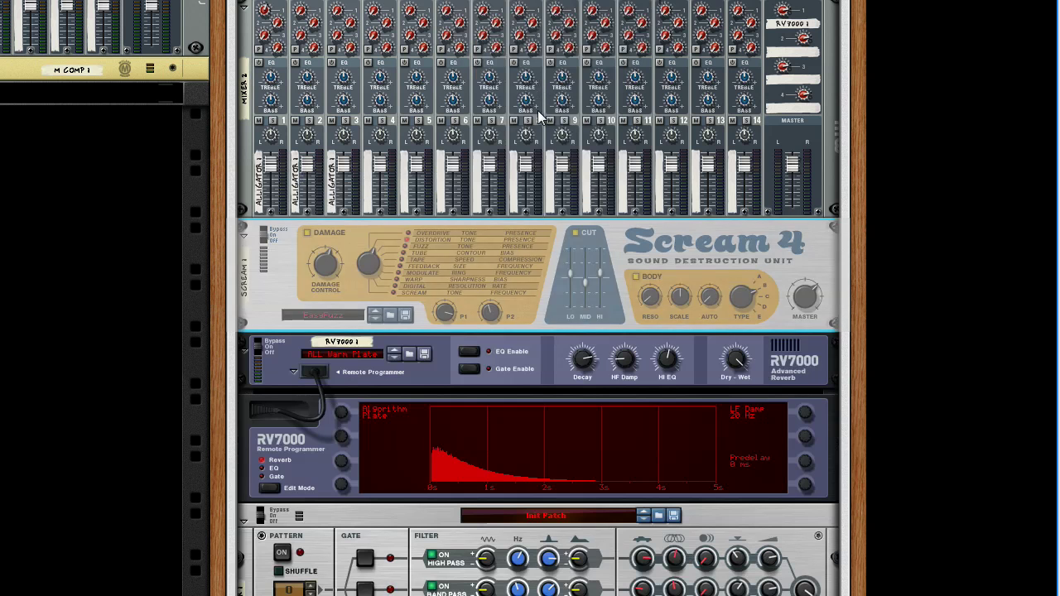
{"action": "key", "text": "Tab"}
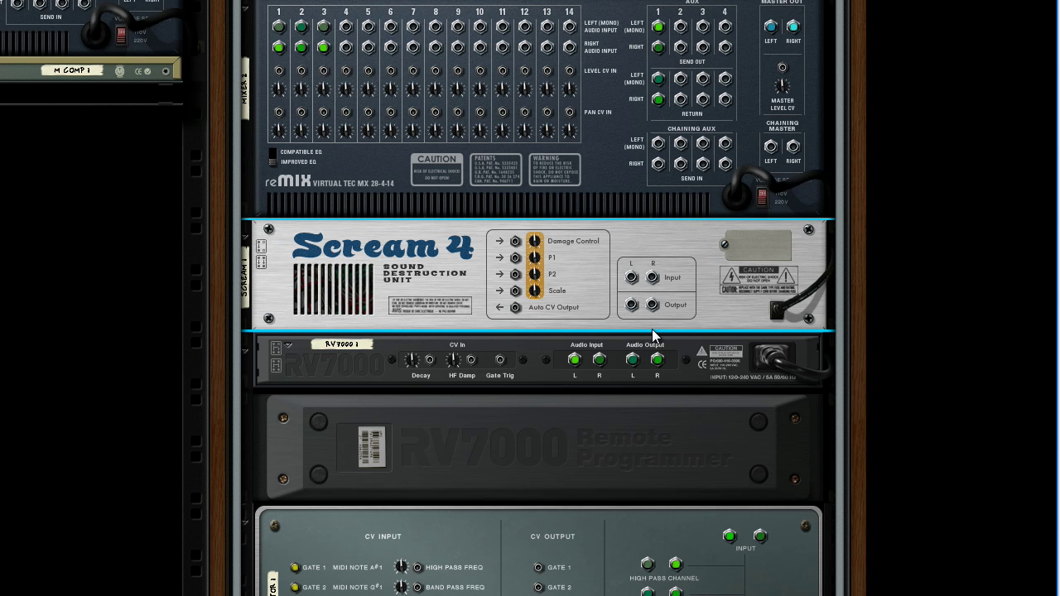
{"action": "scroll", "coordinate": [624, 340], "scroll_direction": "down", "scroll_amount": 3}
{"action": "mouse_move", "coordinate": [638, 531]}
{"action": "left_mouse_down"}
{"action": "mouse_move", "coordinate": [621, 538]}
{"action": "mouse_move", "coordinate": [649, 530]}
{"action": "mouse_move", "coordinate": [610, 485]}
{"action": "mouse_move", "coordinate": [631, 178]}
{"action": "left_mouse_up"}
{"action": "key", "text": "l"}
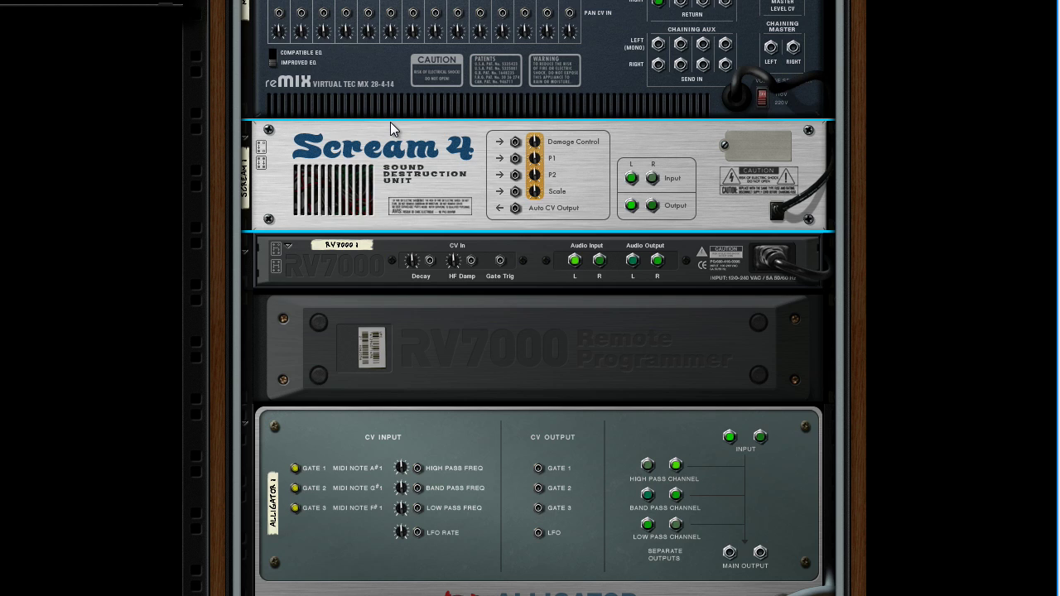
{"action": "key", "text": "Tab"}
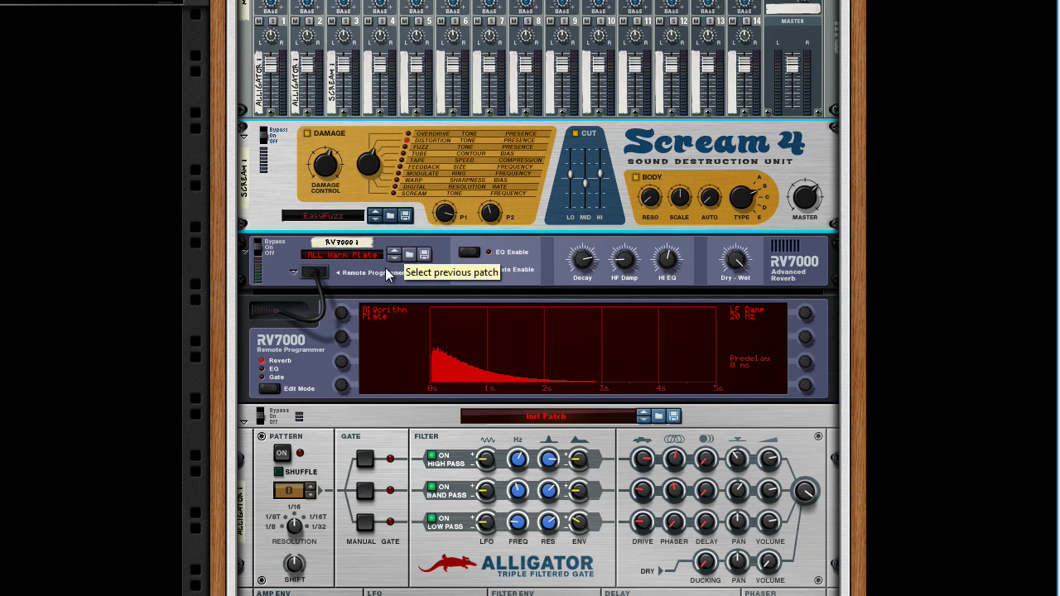
- Set the Scream 4 damage type to Digital with P2 at 98, and lower mixer channel 3's fader
{"action": "left_click_drag", "start_coordinate": [369, 162], "coordinate": [368, 126]}
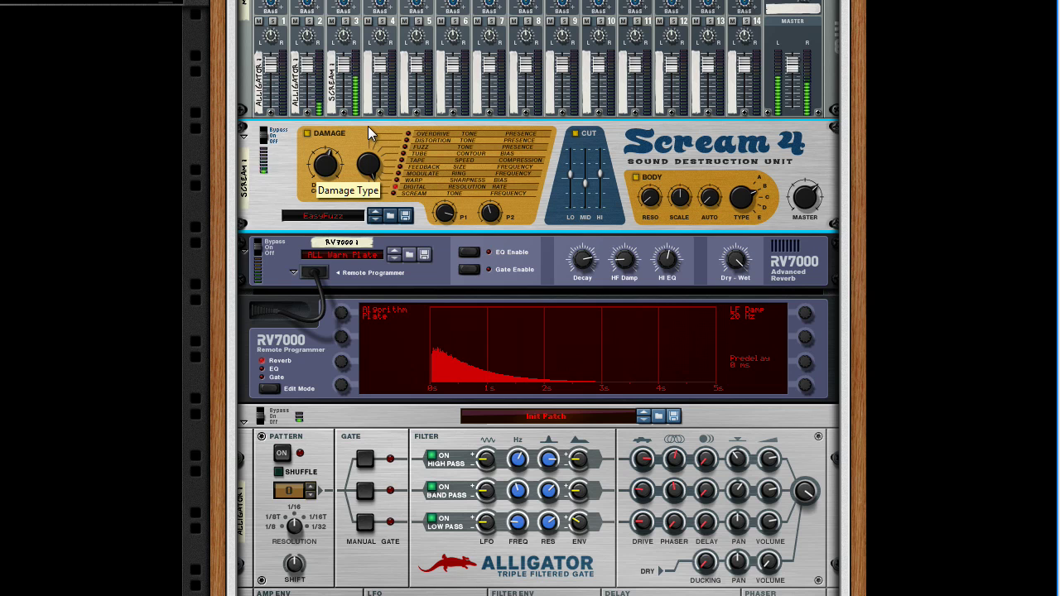
{"action": "left_click_drag", "start_coordinate": [446, 217], "coordinate": [497, 189]}
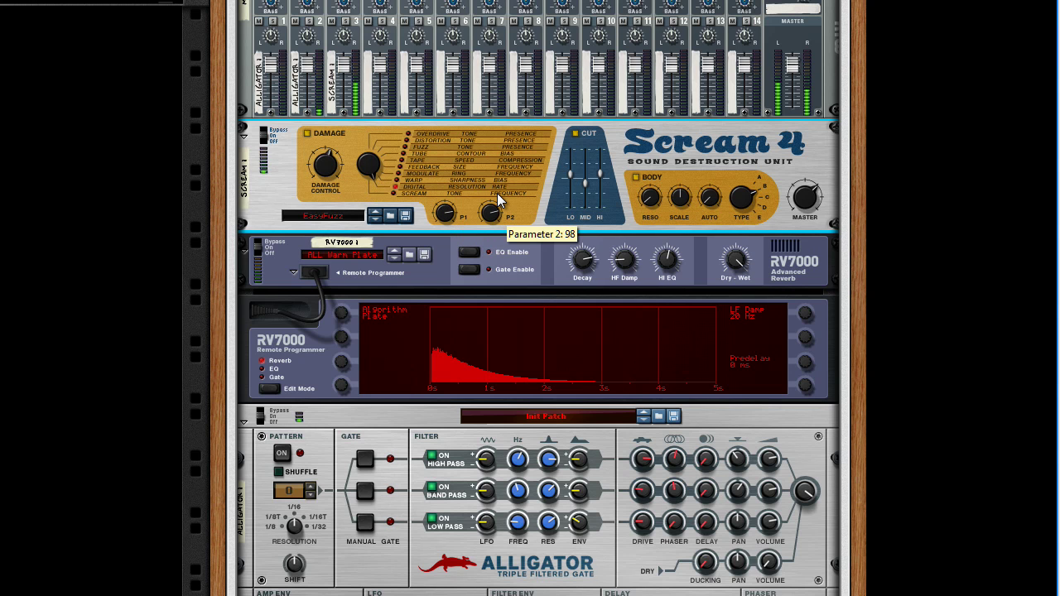
{"action": "left_click_drag", "start_coordinate": [343, 67], "coordinate": [345, 80]}
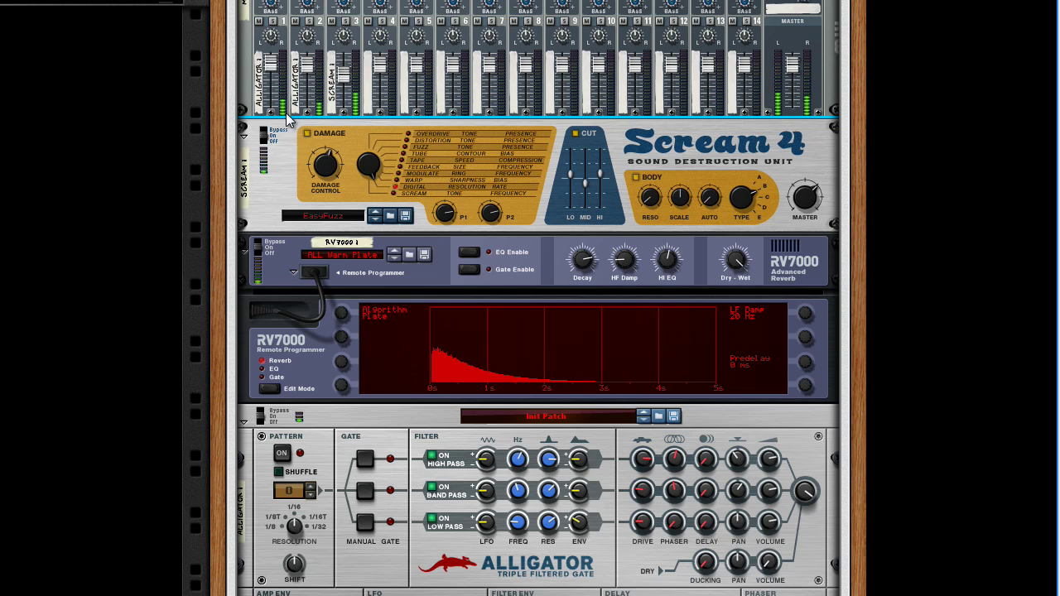
- Add a Pulveriser Demolition and route the Alligator's band pass output through it into mixer channel 2
{"action": "right_click", "coordinate": [246, 88]}
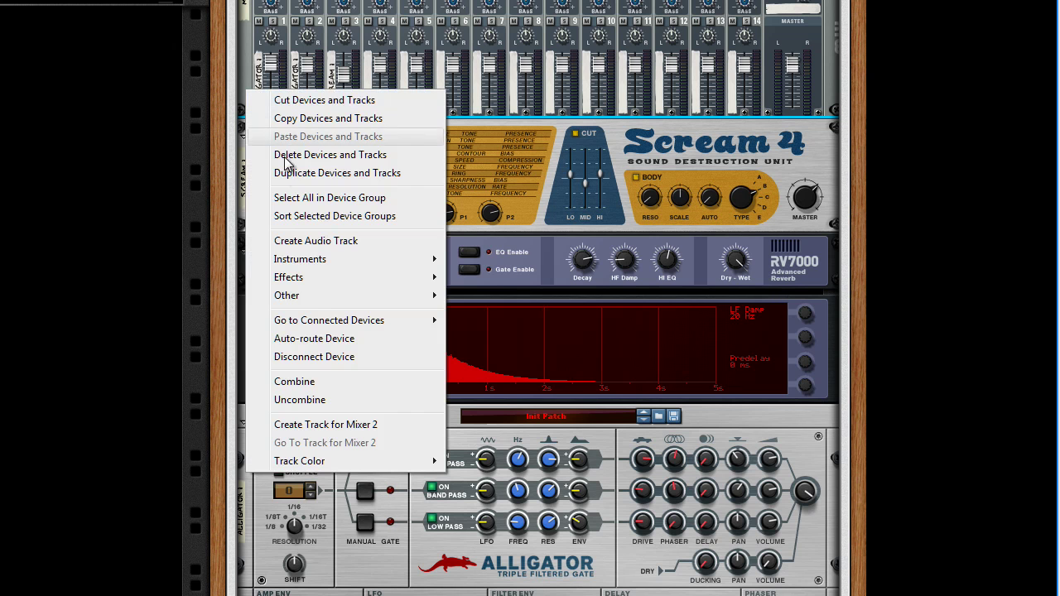
{"action": "mouse_move", "coordinate": [307, 279]}
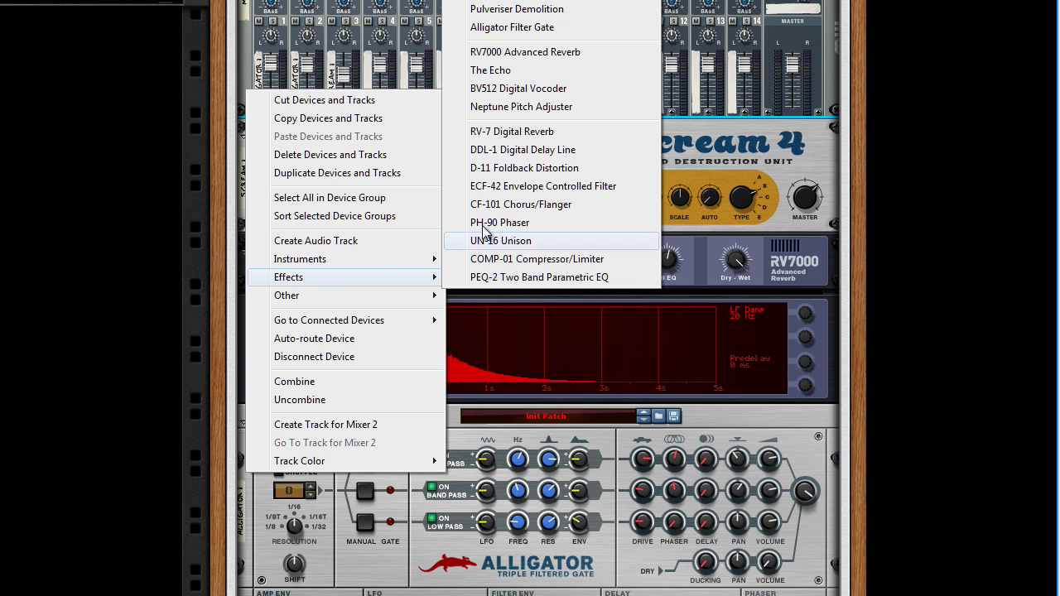
{"action": "left_click", "coordinate": [497, 9]}
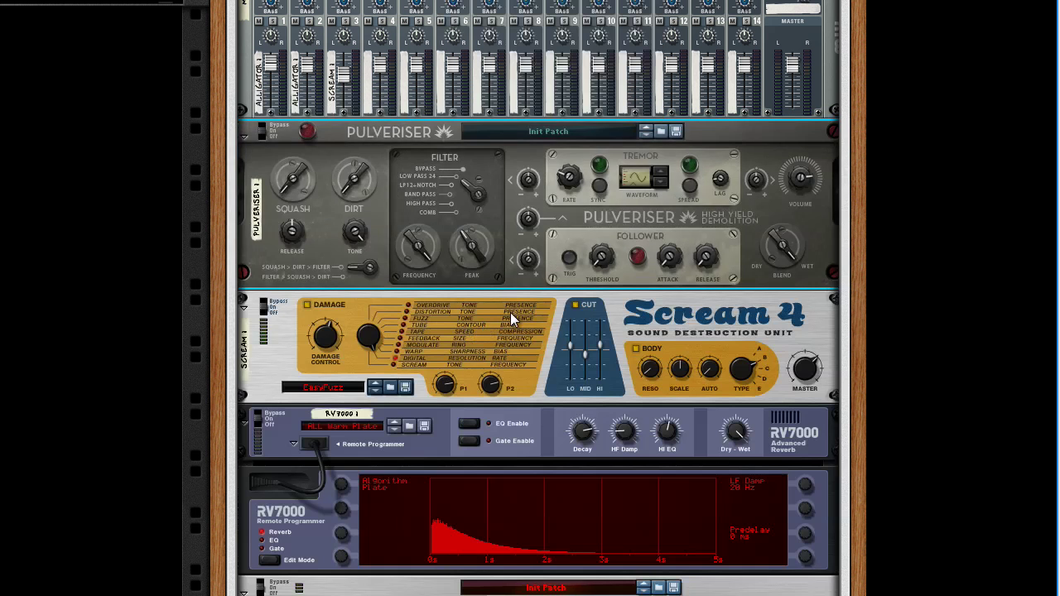
{"action": "key", "text": "Tab"}
{"action": "scroll", "coordinate": [654, 379], "scroll_direction": "down", "scroll_amount": 3}
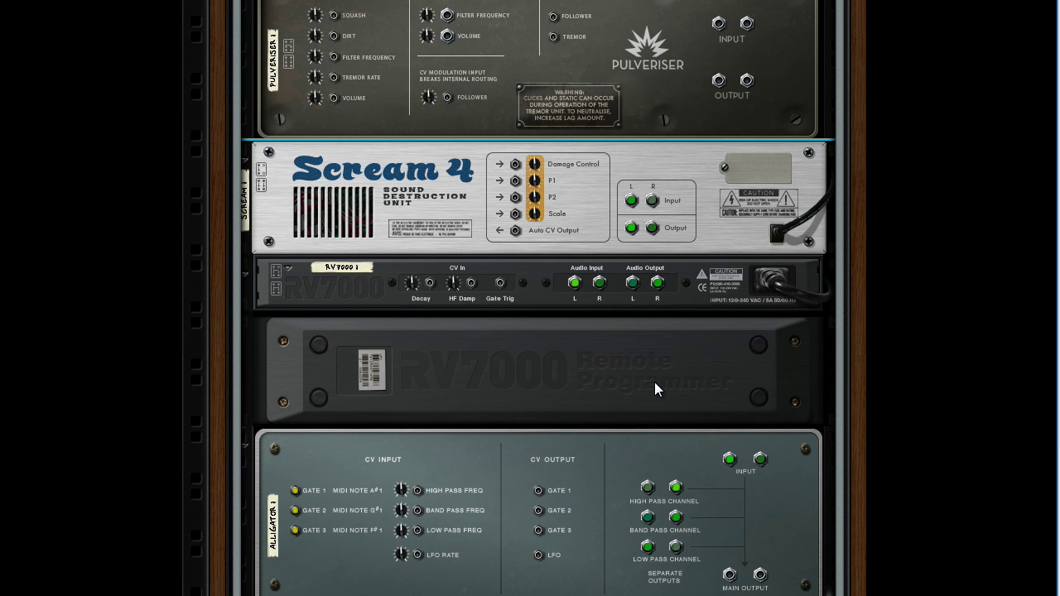
{"action": "left_click_drag", "start_coordinate": [651, 517], "coordinate": [725, 35]}
{"action": "scroll", "coordinate": [696, 224], "scroll_direction": "up", "scroll_amount": 4}
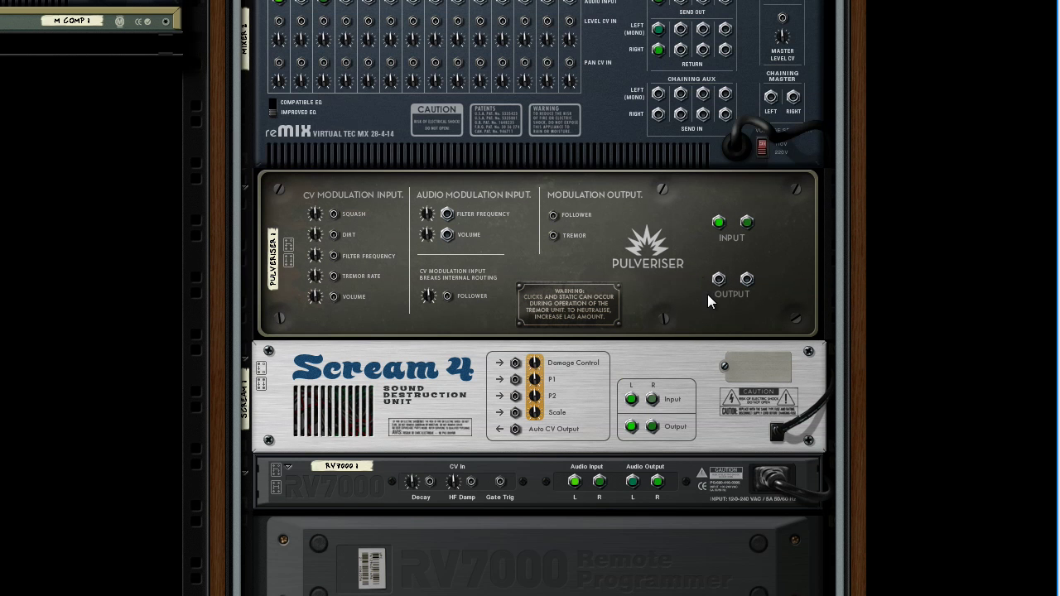
{"action": "left_click_drag", "start_coordinate": [718, 284], "coordinate": [322, 21]}
{"action": "key", "text": "Tab"}
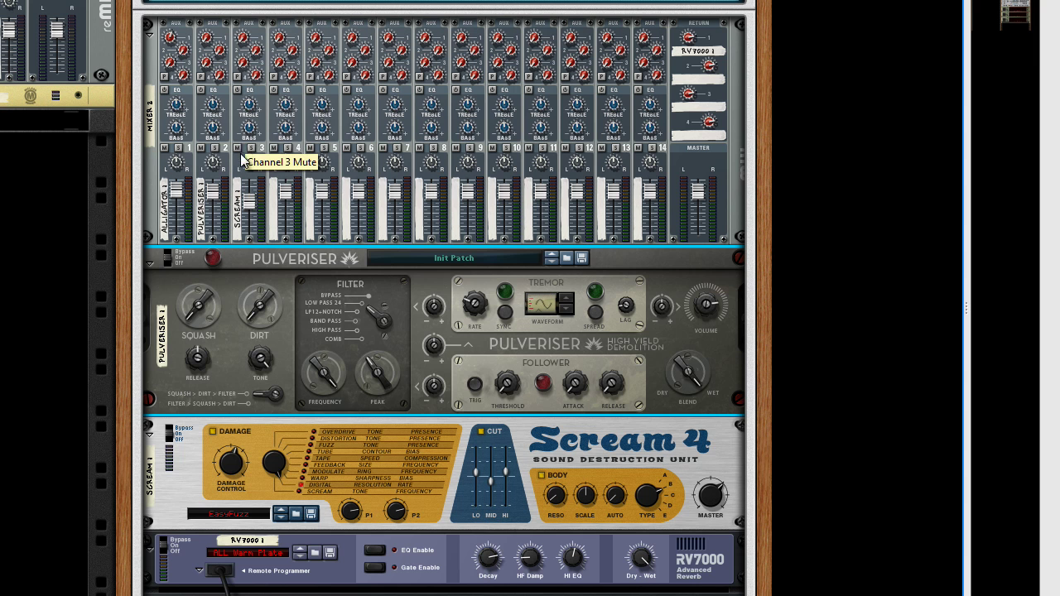
- During playback, raise the Pulveriser's squash, set its dirt to 73, rebalance mixer channels 1 and 2, and lower the Alligator's high pass frequency
{"action": "key", "text": "space"}
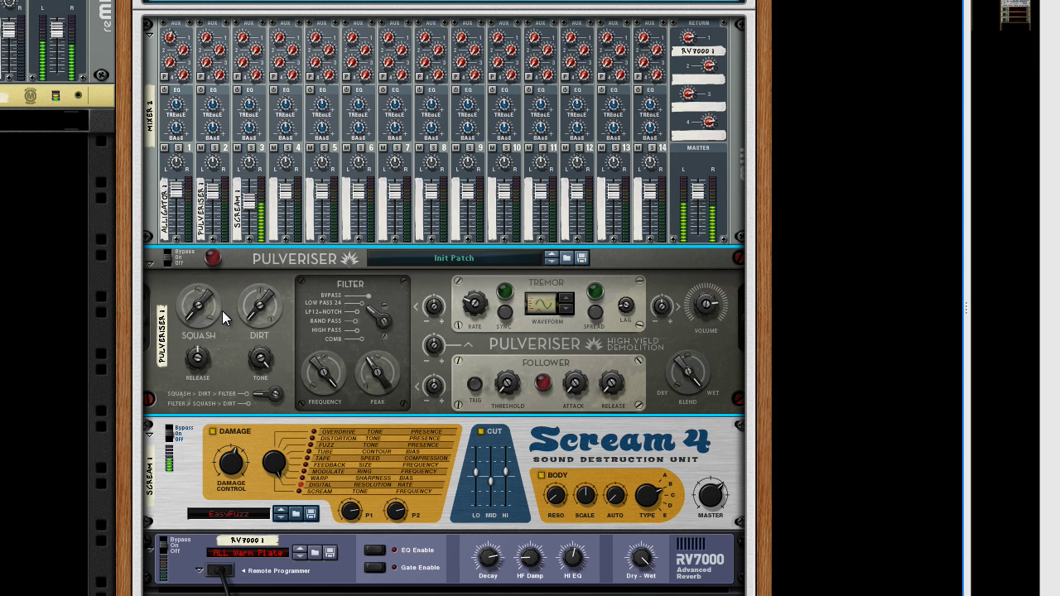
{"action": "left_click_drag", "start_coordinate": [205, 298], "coordinate": [200, 262]}
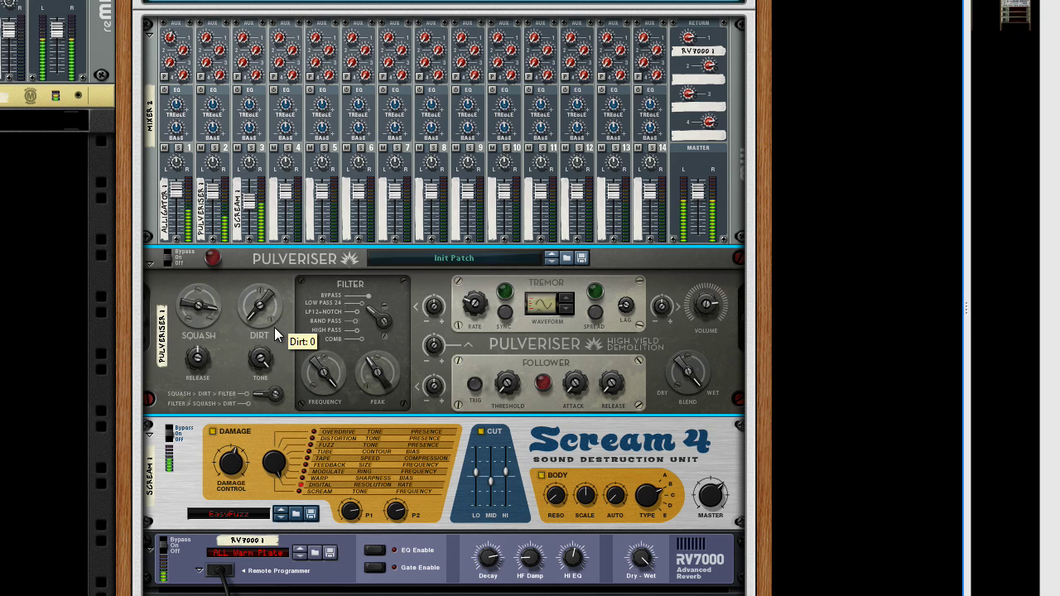
{"action": "left_click_drag", "start_coordinate": [259, 304], "coordinate": [256, 276]}
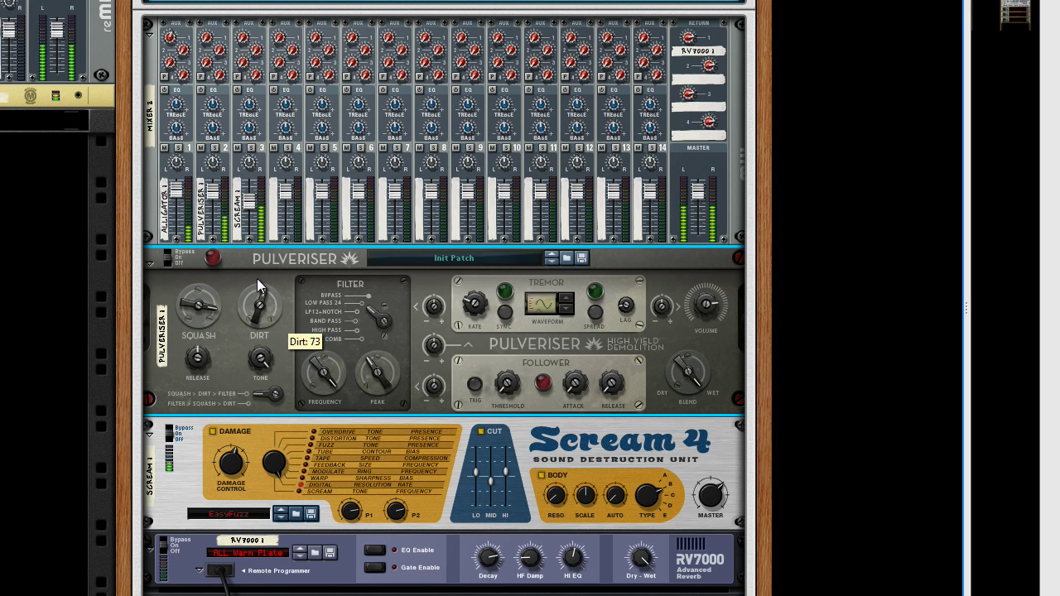
{"action": "left_click_drag", "start_coordinate": [184, 192], "coordinate": [212, 208]}
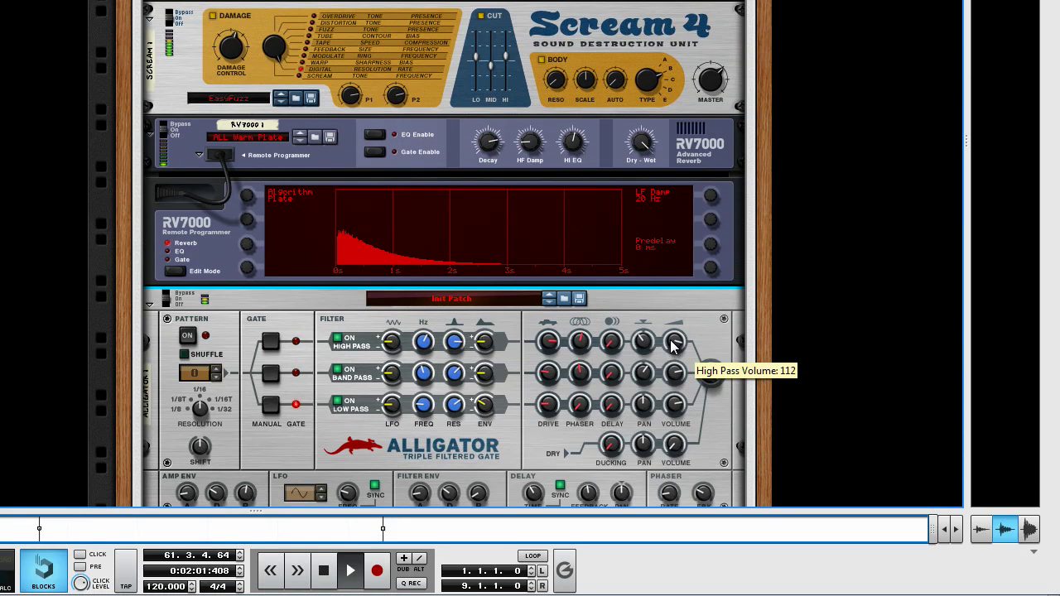
{"action": "left_click_drag", "start_coordinate": [423, 341], "coordinate": [423, 345]}
- Add a Spider Audio Merger & Splitter between the two Alligators, working from the rear of the rack
{"action": "scroll", "coordinate": [414, 346], "scroll_direction": "up", "scroll_amount": 5}
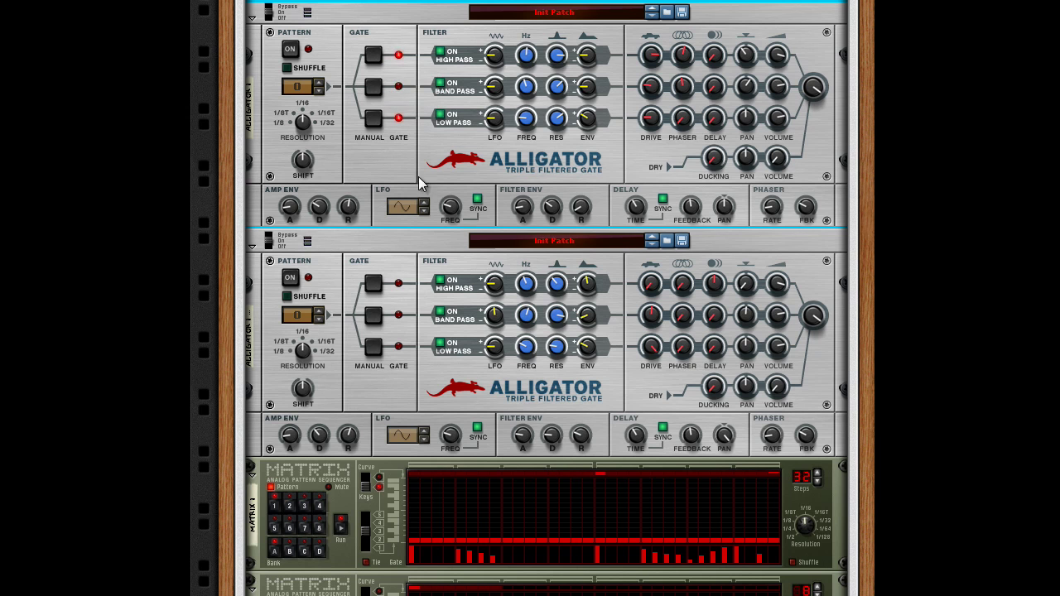
{"action": "scroll", "coordinate": [491, 284], "scroll_direction": "down", "scroll_amount": 1}
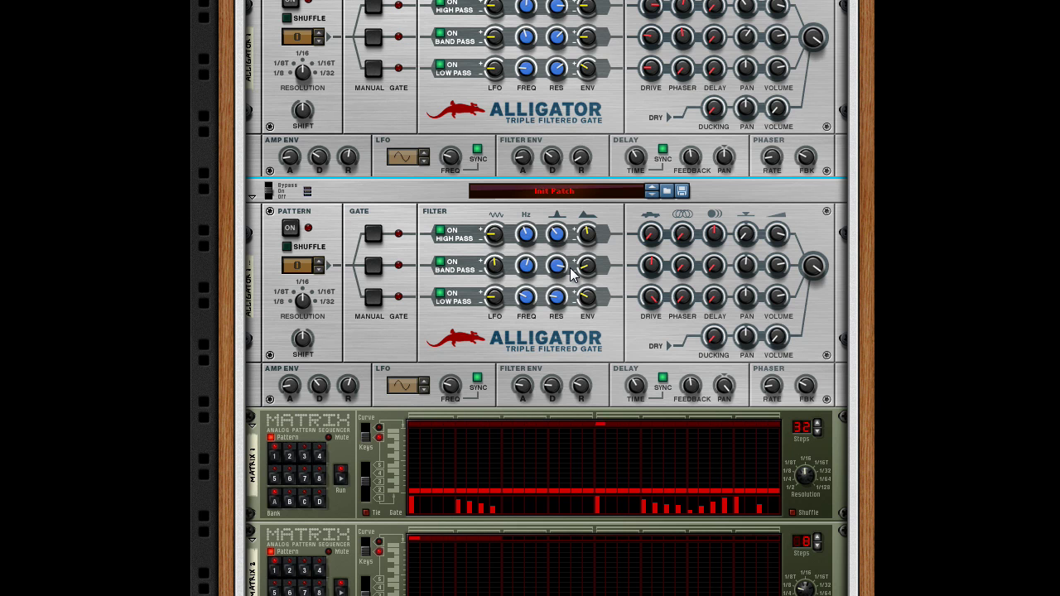
{"action": "key", "text": "Tab"}
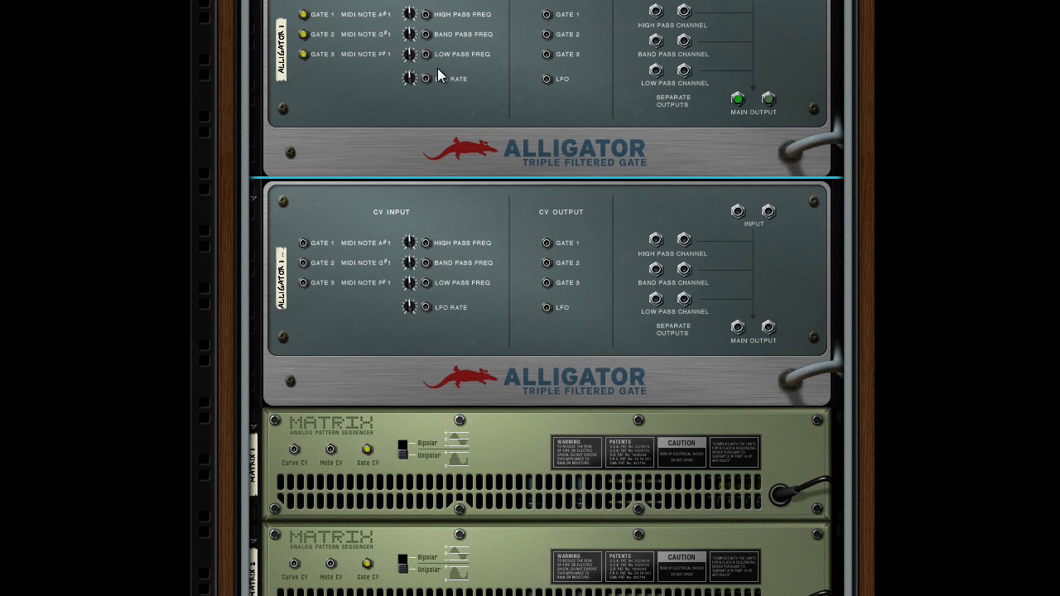
{"action": "scroll", "coordinate": [412, 69], "scroll_direction": "up", "scroll_amount": 5}
{"action": "right_click", "coordinate": [344, 156]}
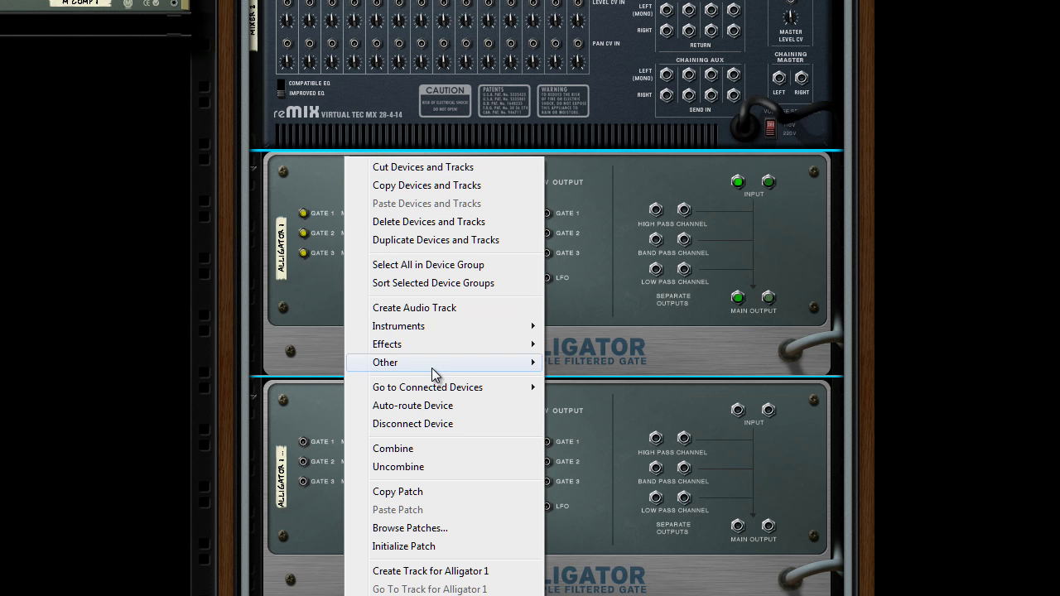
{"action": "mouse_move", "coordinate": [439, 365]}
{"action": "left_click", "coordinate": [634, 456]}
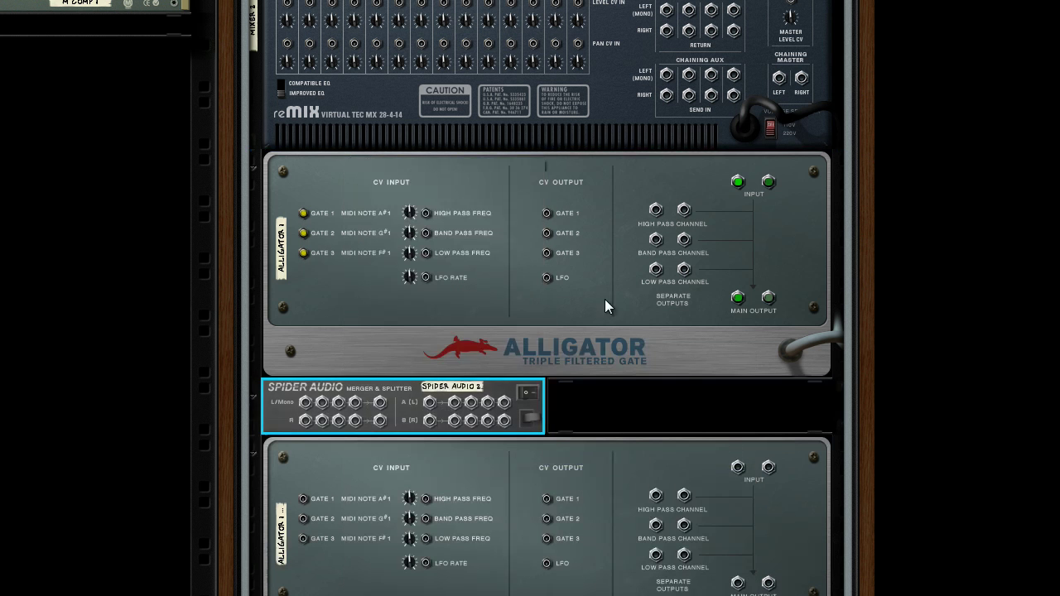
- Move the audio feeding Alligator 1 into the Spider Audio splitter and route its split outputs to the inputs of both Alligators
{"action": "mouse_move", "coordinate": [738, 184]}
{"action": "left_mouse_down"}
{"action": "mouse_move", "coordinate": [691, 237]}
{"action": "mouse_move", "coordinate": [335, 430]}
{"action": "mouse_move", "coordinate": [429, 404]}
{"action": "left_mouse_up"}
{"action": "left_click_drag", "start_coordinate": [768, 187], "coordinate": [738, 181]}
{"action": "left_click_drag", "start_coordinate": [471, 403], "coordinate": [737, 467]}
- Connect Alligator 1's Gate 1, 2 and 3 CV outputs to the matching gate CV inputs on the Alligator copy
{"action": "scroll", "coordinate": [732, 467], "scroll_direction": "down", "scroll_amount": 2}
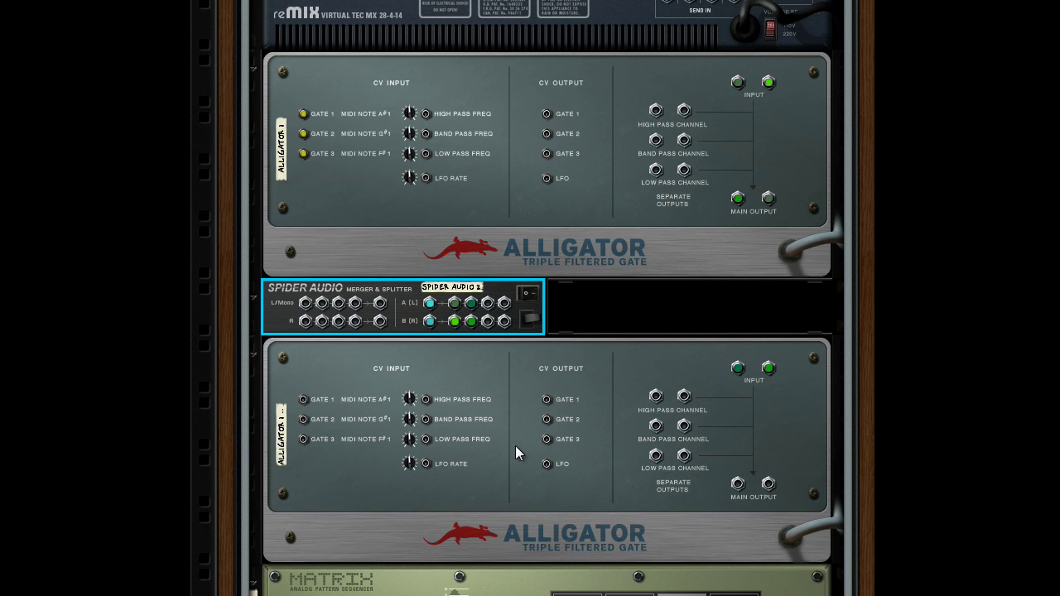
{"action": "scroll", "coordinate": [357, 382], "scroll_direction": "down", "scroll_amount": 4}
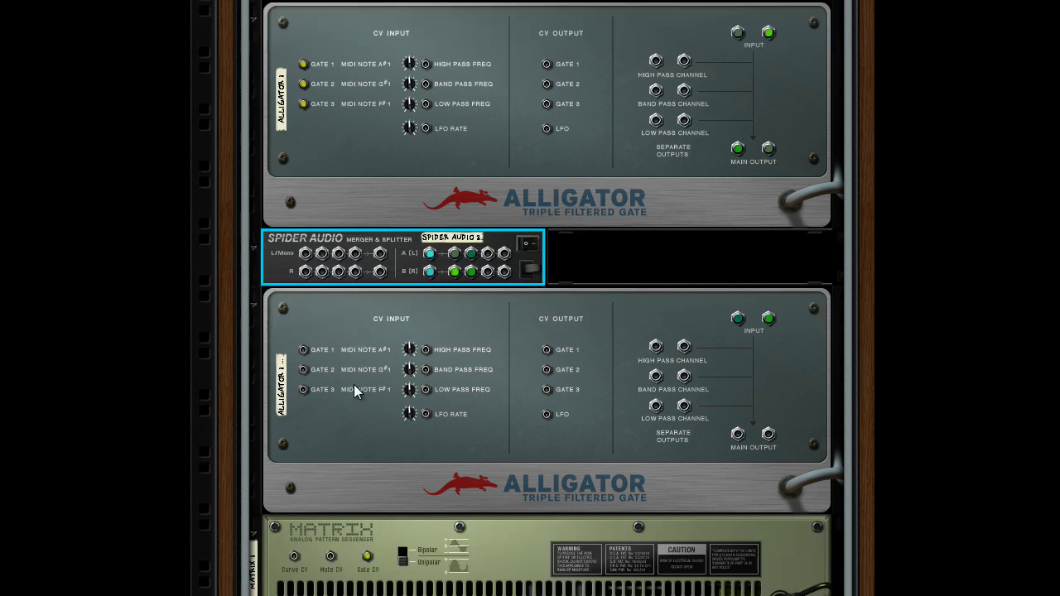
{"action": "scroll", "coordinate": [347, 452], "scroll_direction": "down", "scroll_amount": 2}
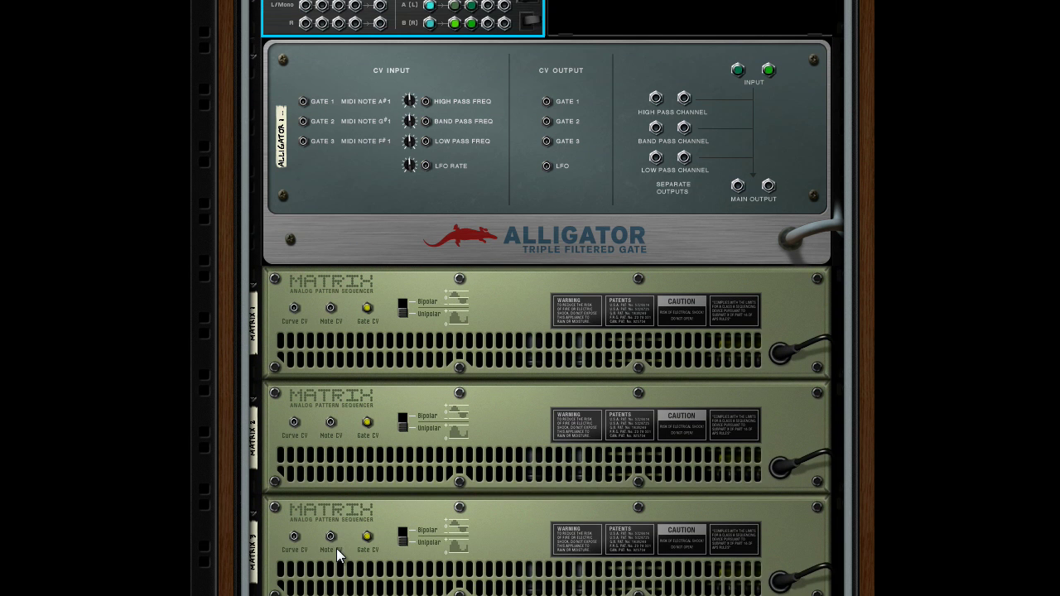
{"action": "scroll", "coordinate": [328, 384], "scroll_direction": "up", "scroll_amount": 5}
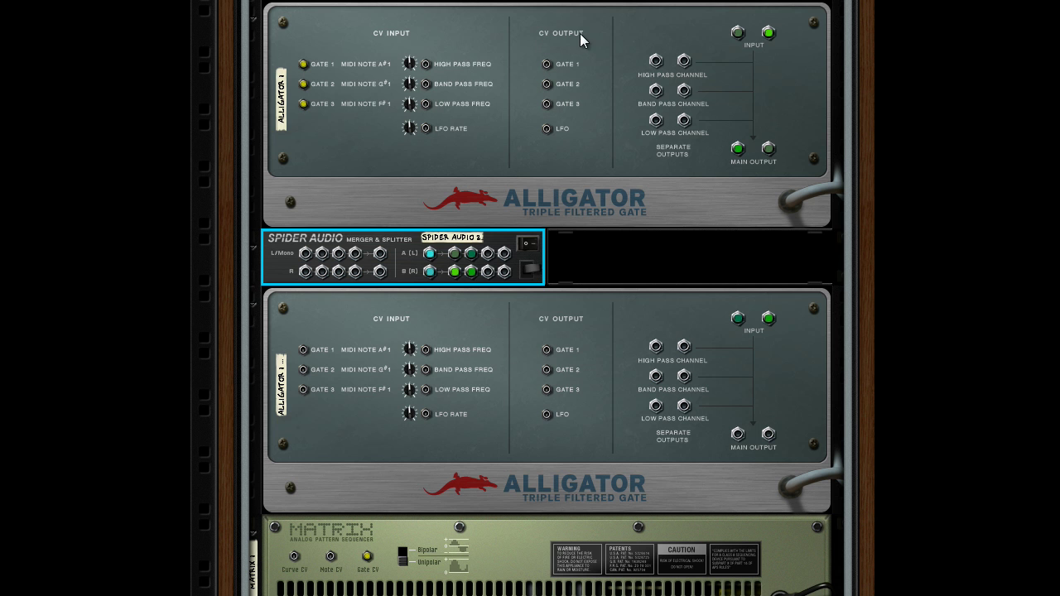
{"action": "left_click_drag", "start_coordinate": [548, 63], "coordinate": [303, 349]}
{"action": "left_click_drag", "start_coordinate": [547, 84], "coordinate": [303, 369]}
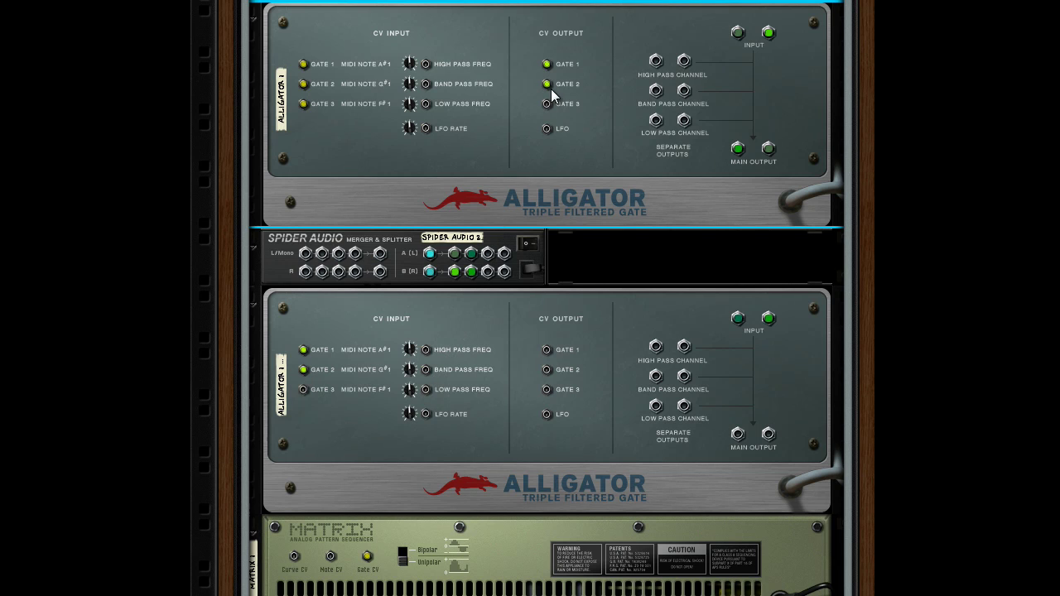
{"action": "left_click_drag", "start_coordinate": [548, 104], "coordinate": [313, 393]}
- Add two Line Mixer 6:2 devices beneath Alligator 1
{"action": "right_click", "coordinate": [325, 10]}
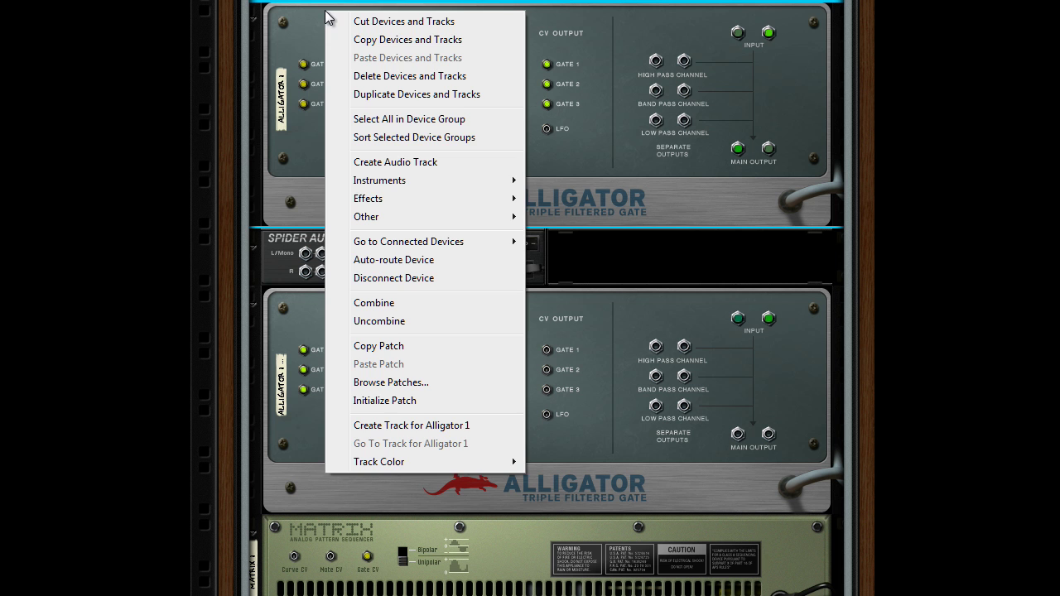
{"action": "mouse_move", "coordinate": [404, 217]}
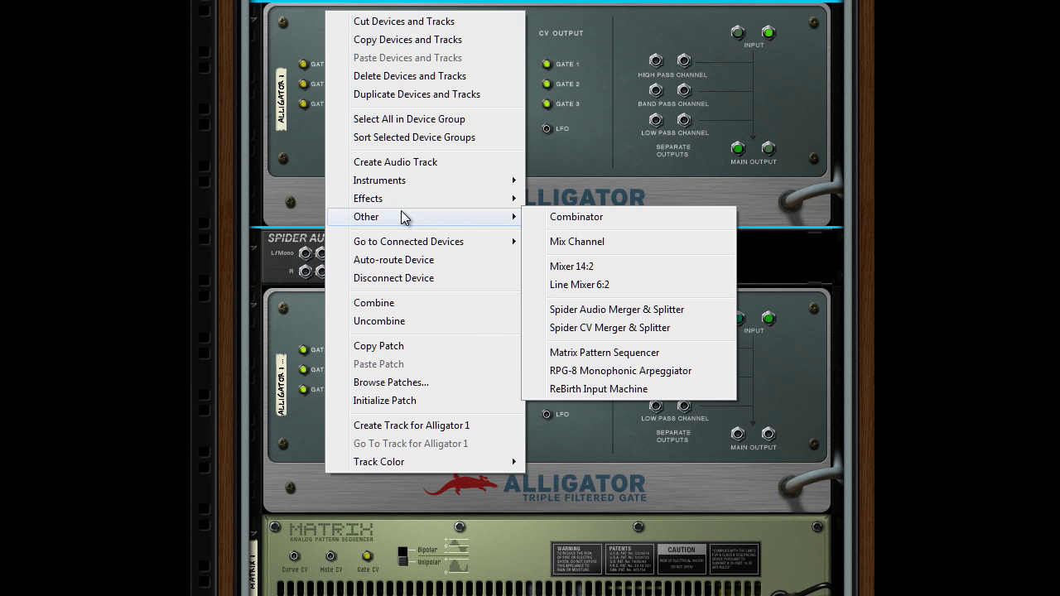
{"action": "left_click", "coordinate": [619, 286]}
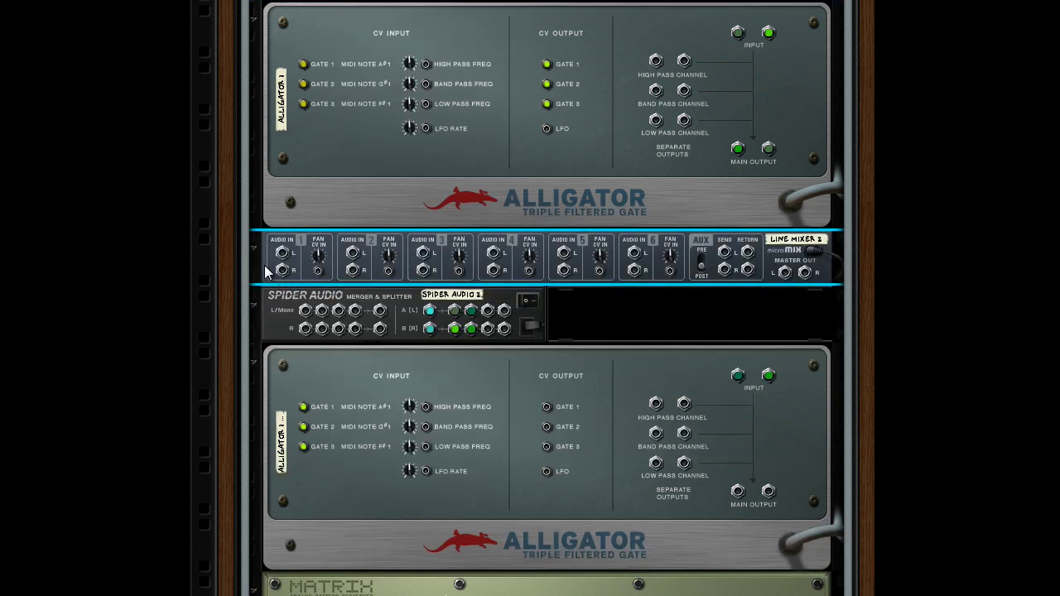
{"action": "right_click", "coordinate": [264, 265]}
{"action": "mouse_move", "coordinate": [327, 474]}
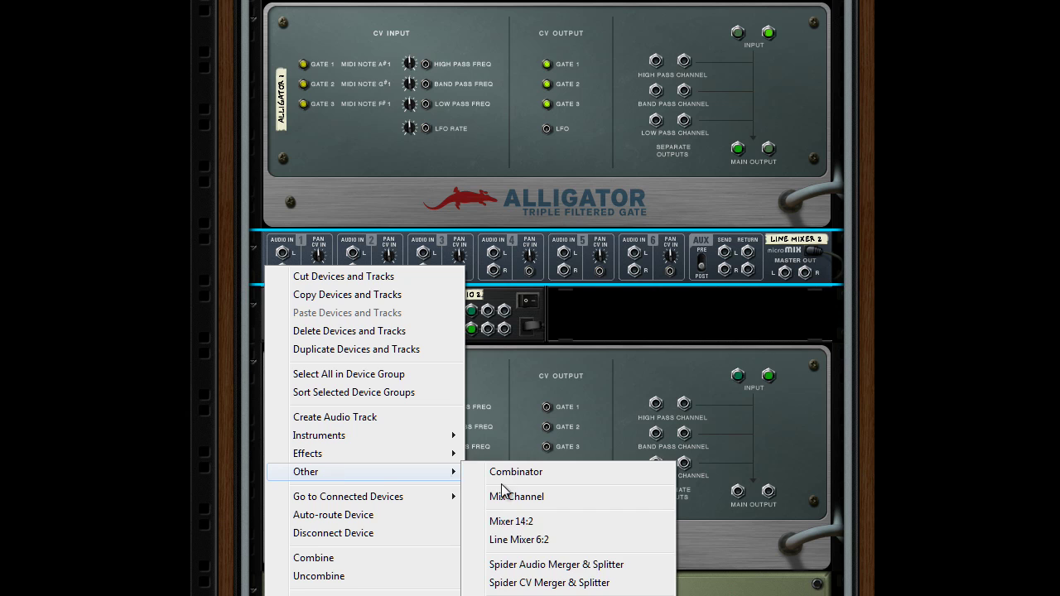
{"action": "left_click", "coordinate": [527, 539]}
- Route both Alligators' left outputs into Line Mixer 2 and right outputs into Line Mixer 3, using channel 1 for Alligator 1 and channel 2 for the copy
{"action": "scroll", "coordinate": [701, 409], "scroll_direction": "down", "scroll_amount": 3}
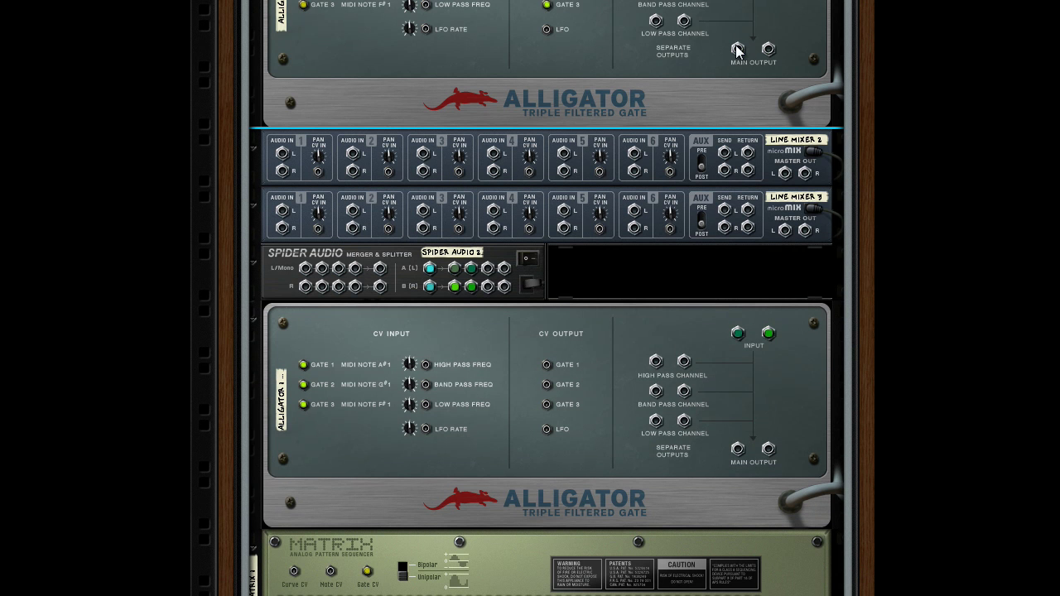
{"action": "left_click_drag", "start_coordinate": [739, 50], "coordinate": [281, 210]}
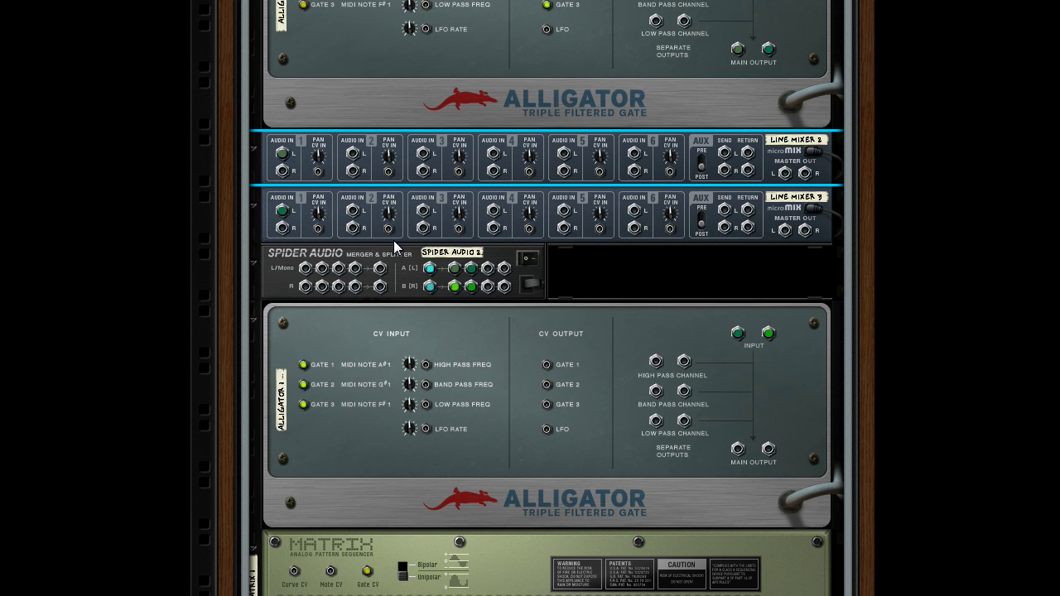
{"action": "left_click_drag", "start_coordinate": [738, 454], "coordinate": [354, 216]}
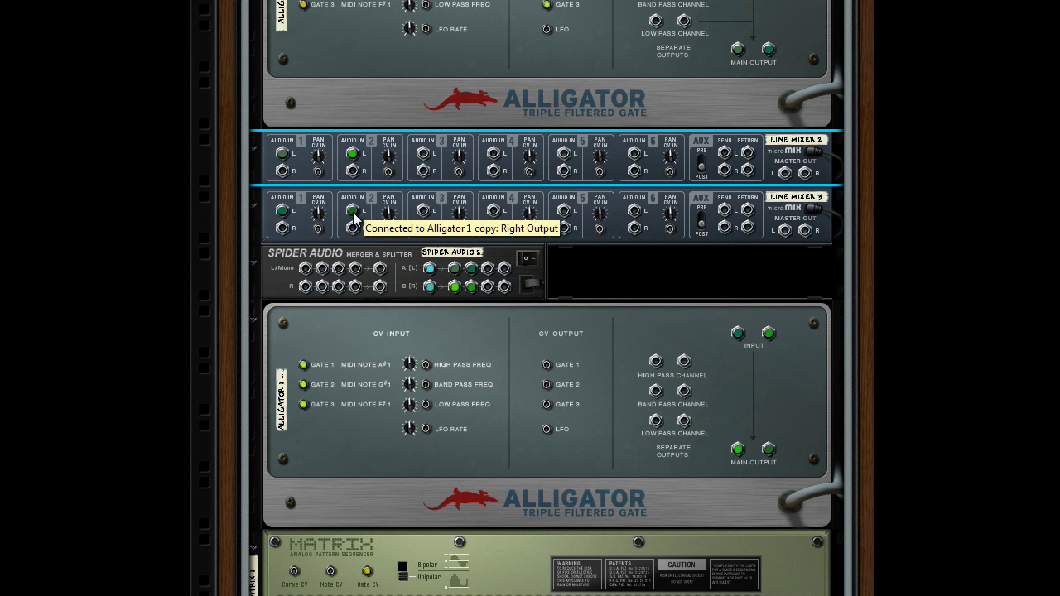
- Assign Rotary 3 to Line Mixer 2's Channel 1 Pan in the Combinator's modulation routing
{"action": "key", "text": "Tab"}
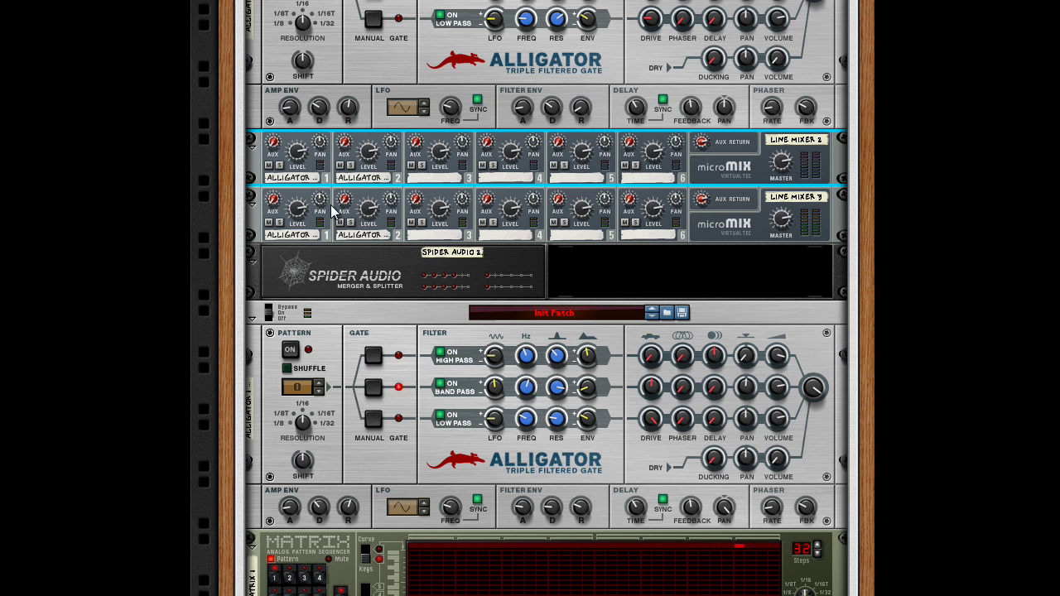
{"action": "left_click", "coordinate": [252, 145]}
{"action": "left_click", "coordinate": [253, 169]}
{"action": "scroll", "coordinate": [253, 170], "scroll_direction": "up", "scroll_amount": 10}
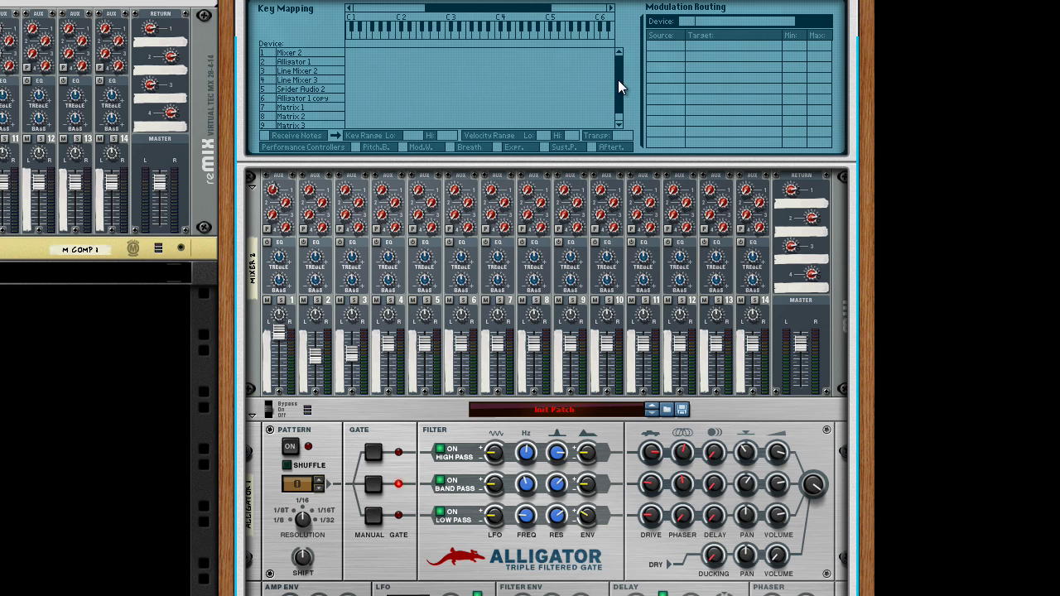
{"action": "left_click", "coordinate": [328, 72]}
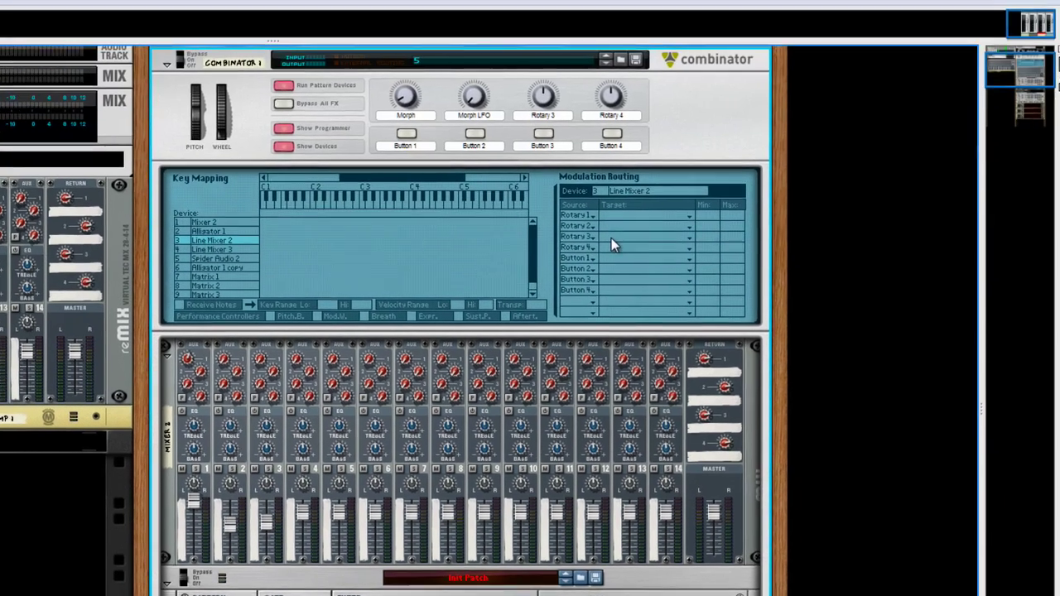
{"action": "left_click", "coordinate": [690, 77]}
{"action": "mouse_move", "coordinate": [728, 146]}
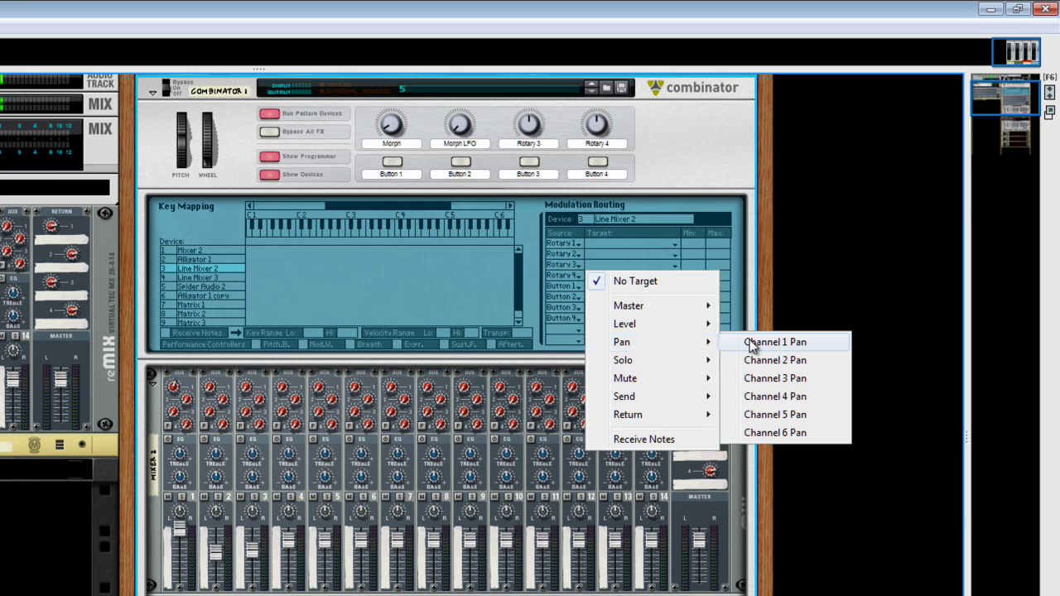
{"action": "left_click", "coordinate": [749, 341]}
- Assign Rotary 3 to Line Mixer 2's Channel 2 Pan as well, with an inverted range from 63 to -64
{"action": "left_click", "coordinate": [564, 277]}
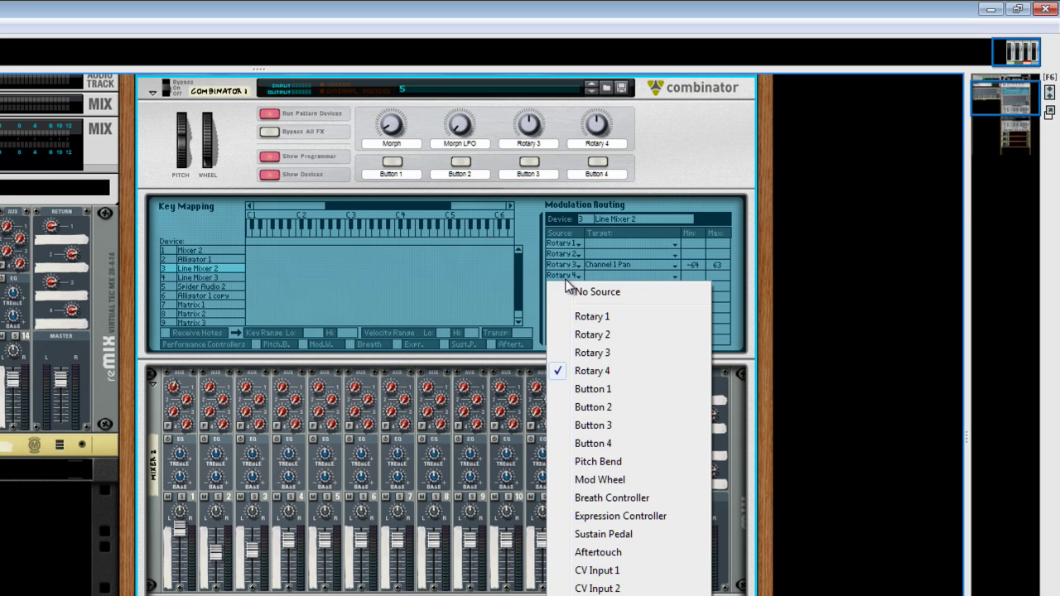
{"action": "left_click", "coordinate": [591, 353]}
{"action": "left_click", "coordinate": [608, 276]}
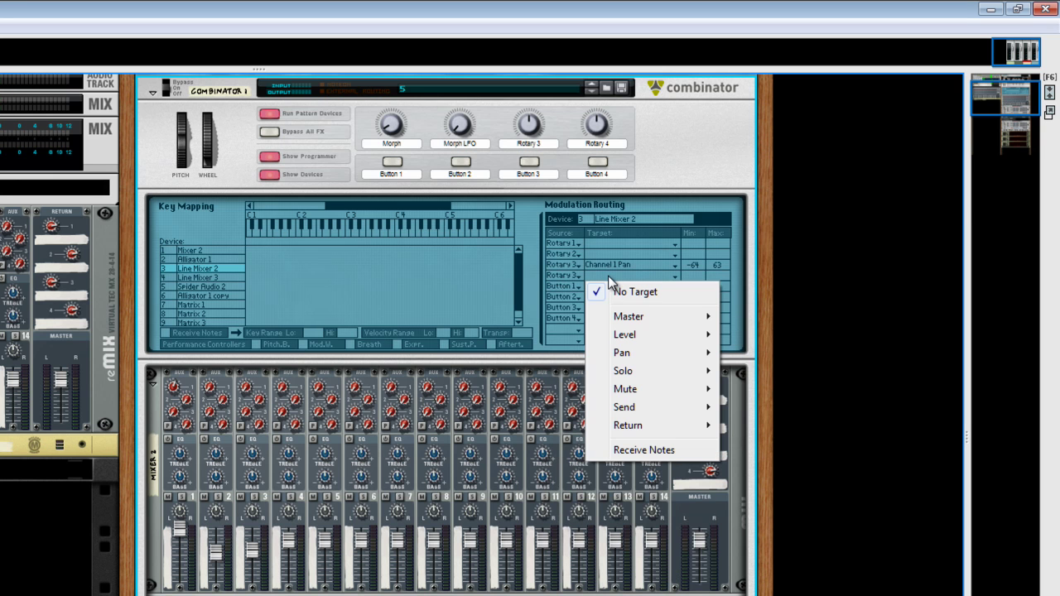
{"action": "mouse_move", "coordinate": [632, 352]}
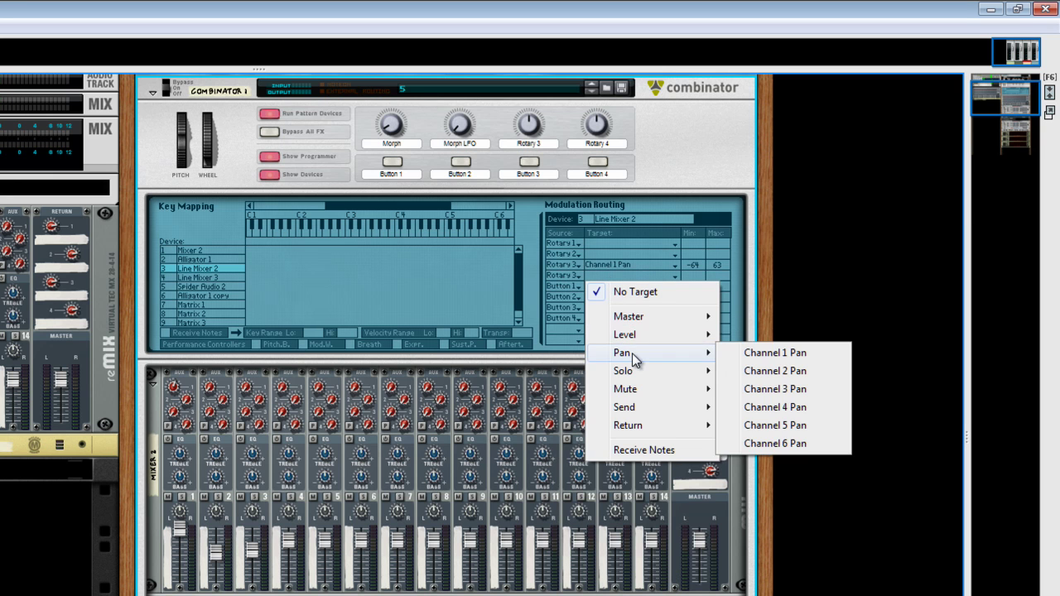
{"action": "left_click", "coordinate": [765, 371]}
{"action": "left_click_drag", "start_coordinate": [692, 275], "coordinate": [717, 323]}
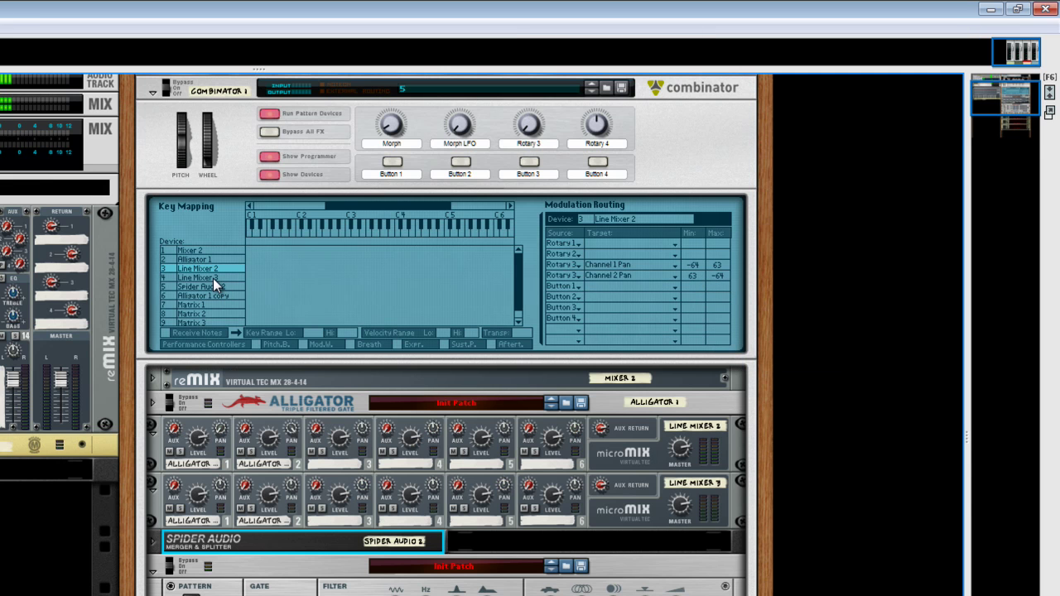
- Assign Rotary 3 to Line Mixer 3's Channel 1 Pan and, with an inverted range of 63 to -64, to its Channel 2 Pan
{"action": "left_click", "coordinate": [213, 278]}
{"action": "left_click", "coordinate": [577, 276]}
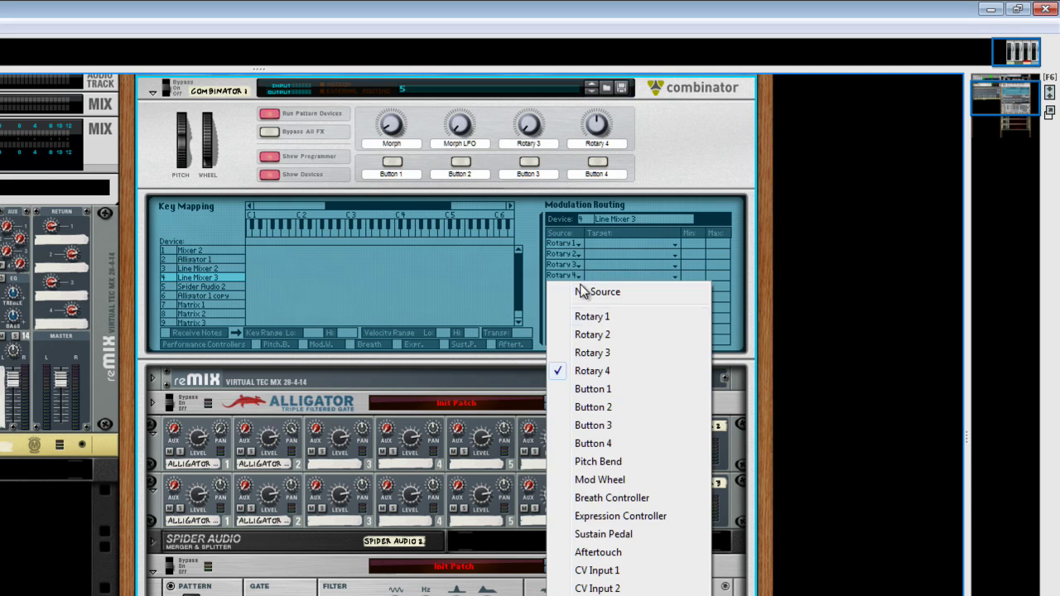
{"action": "left_click", "coordinate": [591, 353]}
{"action": "left_click", "coordinate": [604, 270]}
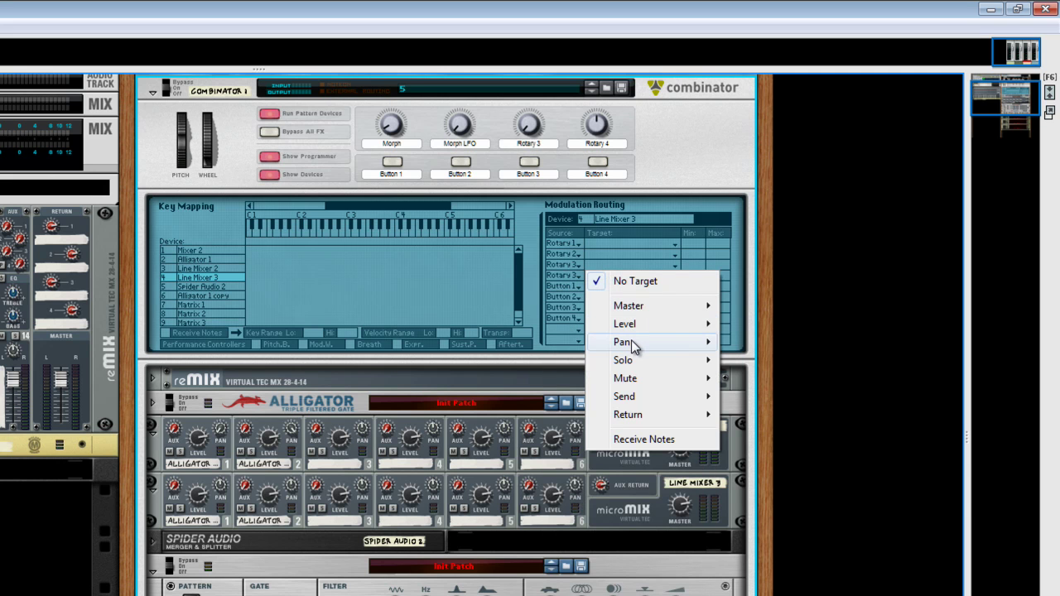
{"action": "mouse_move", "coordinate": [650, 345]}
{"action": "left_click", "coordinate": [739, 342]}
{"action": "left_click", "coordinate": [600, 280]}
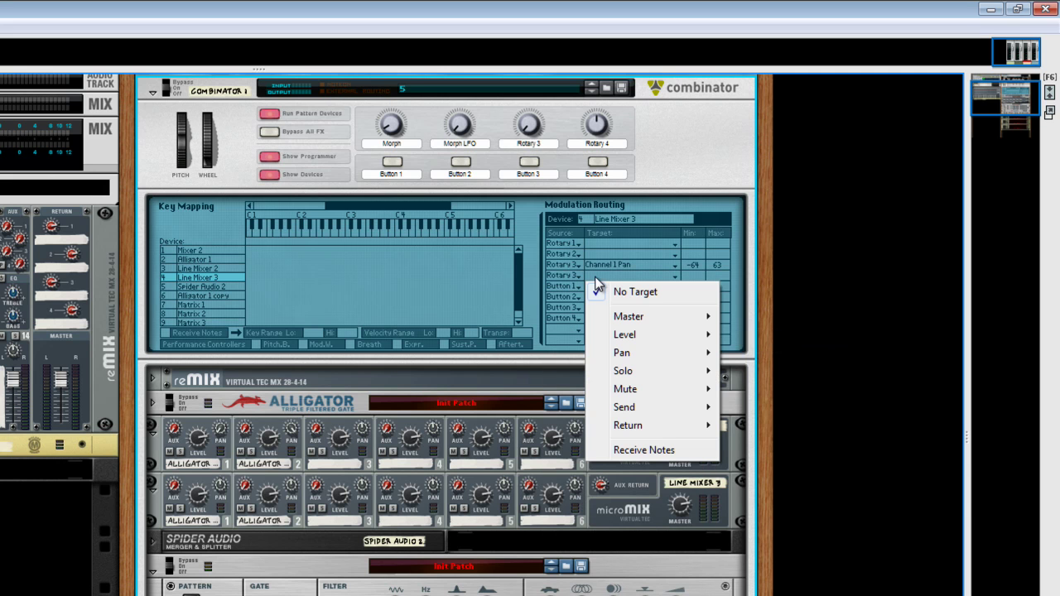
{"action": "left_click", "coordinate": [758, 370]}
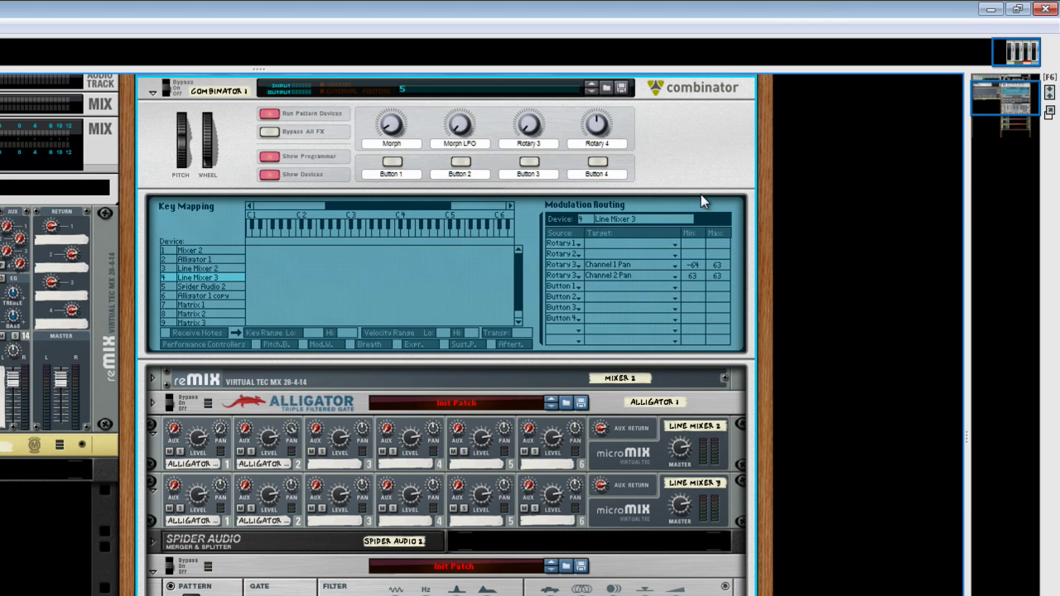
{"action": "left_click_drag", "start_coordinate": [721, 277], "coordinate": [707, 481]}
- Rename the Combinator's Rotary 3 knob as Morph 2
{"action": "double_click", "coordinate": [526, 144]}
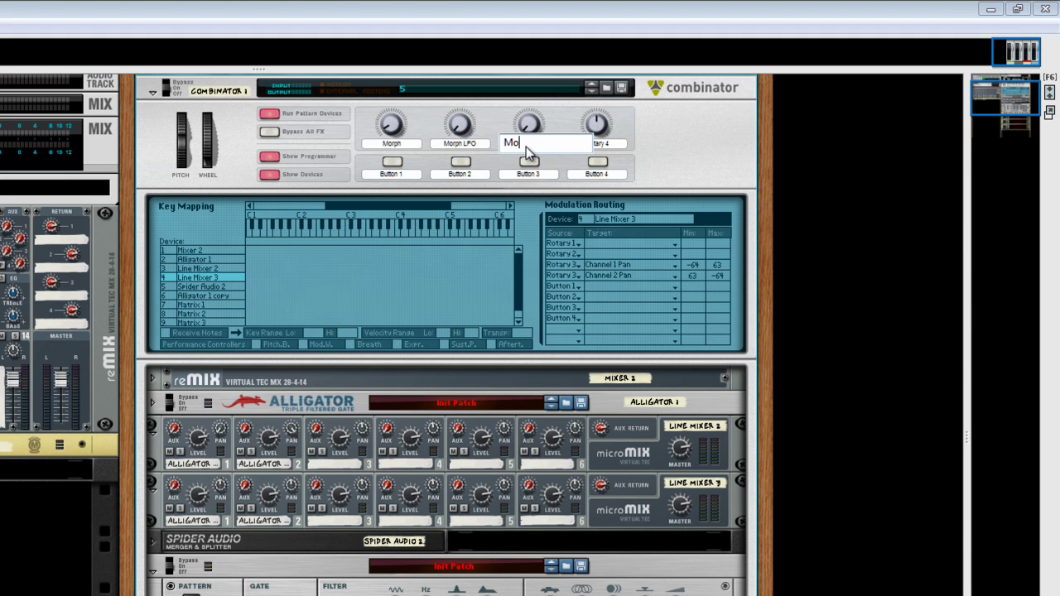
{"action": "type", "text": "Morph 2"}
{"action": "key", "text": "Return"}
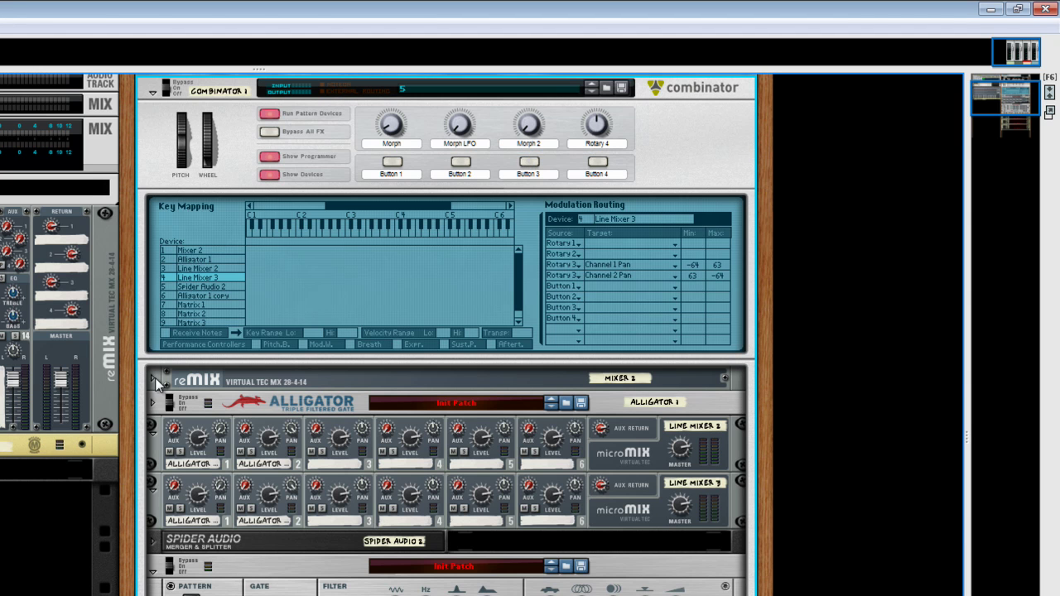
- Unfold Mixer 2 and connect the line mixers' master outputs to its channel 1 inputs
{"action": "left_click", "coordinate": [154, 378]}
{"action": "key", "text": "Tab"}
{"action": "scroll", "coordinate": [671, 397], "scroll_direction": "down", "scroll_amount": 5}
{"action": "left_click", "coordinate": [685, 380]}
{"action": "left_click_drag", "start_coordinate": [681, 376], "coordinate": [186, 139]}
{"action": "key", "text": "Tab"}
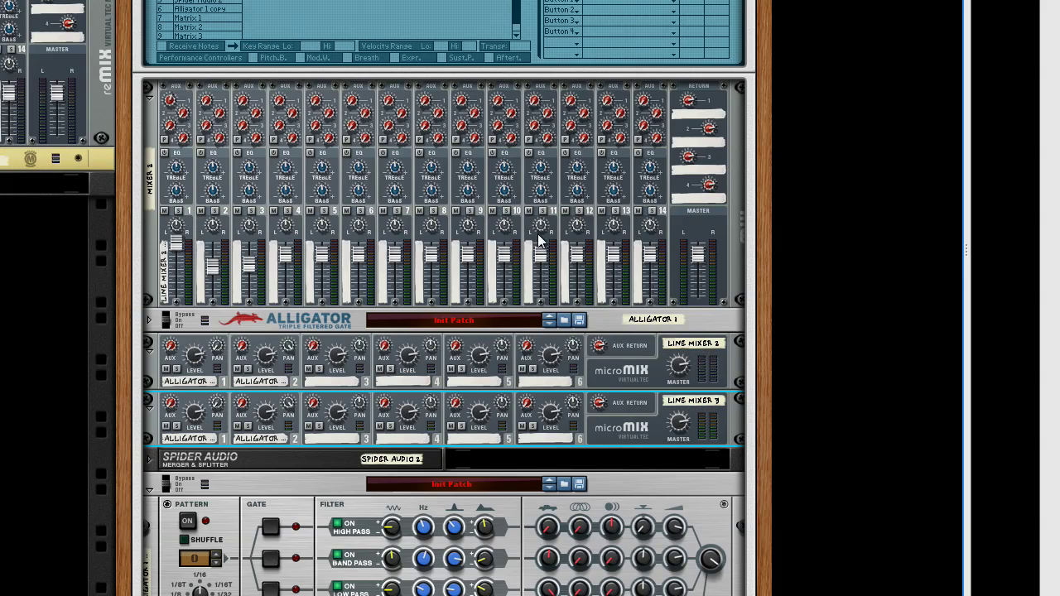
- During playback, unfold Alligator 1 and return to the Combinator's Morph 2 knob
{"action": "scroll", "coordinate": [540, 228], "scroll_direction": "up", "scroll_amount": 5}
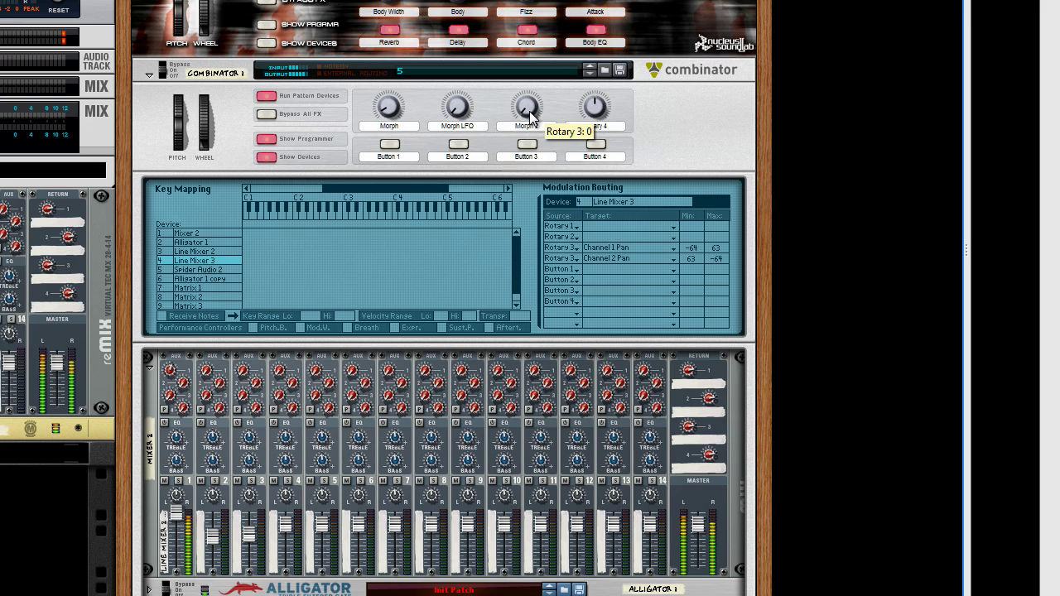
{"action": "scroll", "coordinate": [529, 111], "scroll_direction": "down", "scroll_amount": 5}
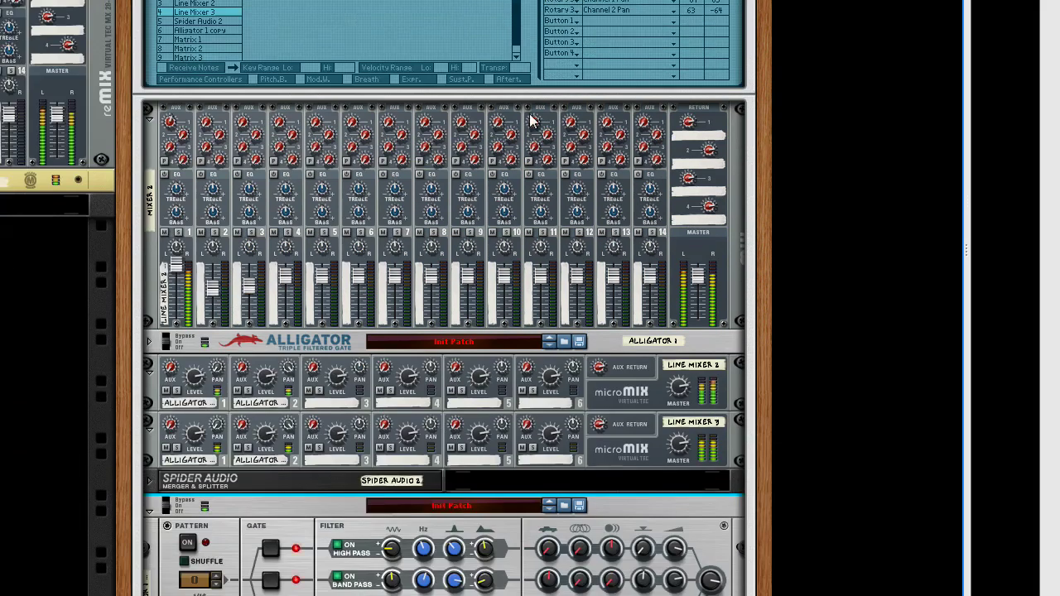
{"action": "left_click", "coordinate": [152, 345]}
{"action": "scroll", "coordinate": [331, 390], "scroll_direction": "down", "scroll_amount": 2}
{"action": "scroll", "coordinate": [475, 329], "scroll_direction": "up", "scroll_amount": 7}
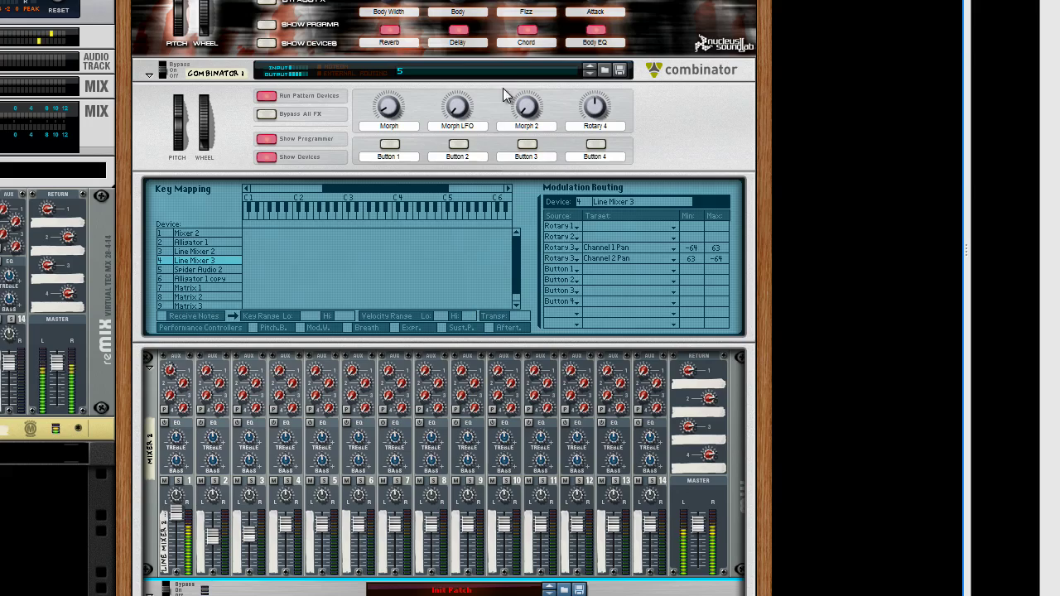
- Turn Morph 2 up to 127 during playback and inspect both Alligators' gates and the line mixers' levels
{"action": "left_click_drag", "start_coordinate": [530, 106], "coordinate": [527, 60]}
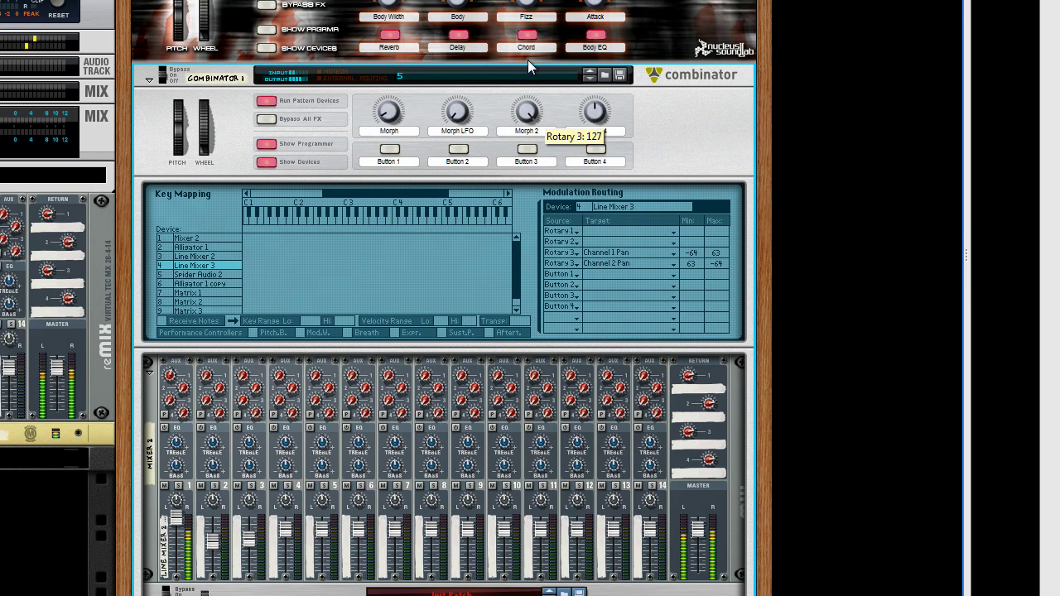
{"action": "scroll", "coordinate": [435, 288], "scroll_direction": "down", "scroll_amount": 3}
{"action": "scroll", "coordinate": [434, 288], "scroll_direction": "down", "scroll_amount": 8}
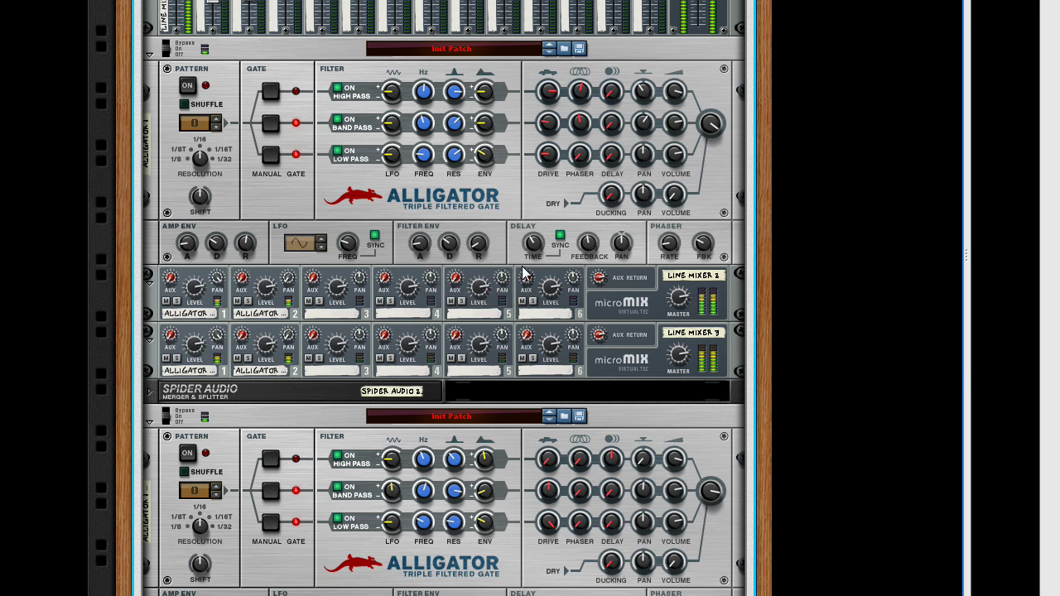
{"action": "scroll", "coordinate": [555, 278], "scroll_direction": "up", "scroll_amount": 11}
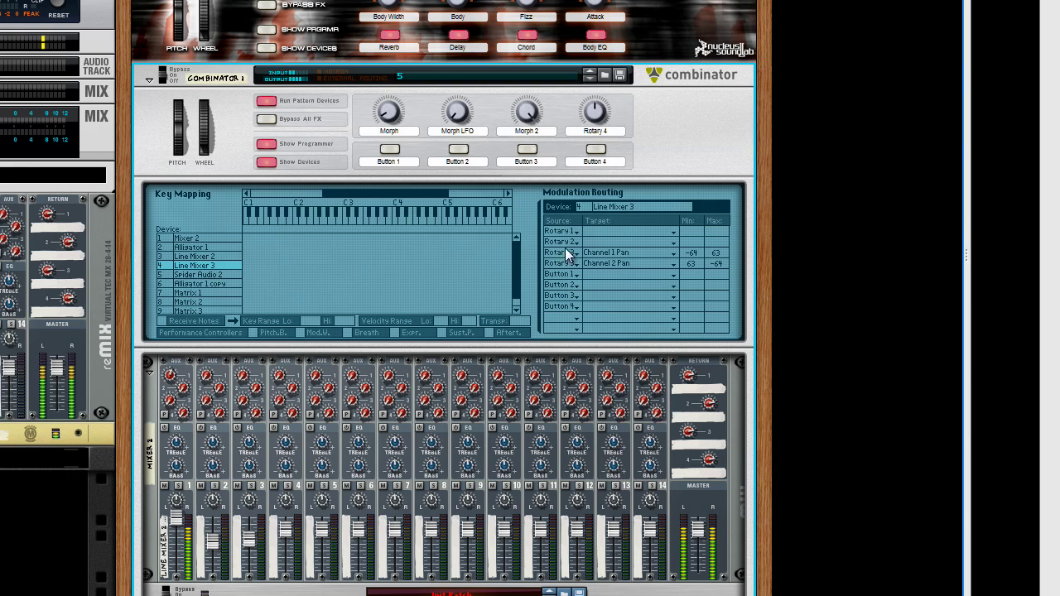
- Lower Mixer 2's channel 1 fader slightly and sweep the Combinator's Morph 2 knob back down
{"action": "mouse_move", "coordinate": [526, 113]}
{"action": "left_mouse_down"}
{"action": "mouse_move", "coordinate": [524, 170]}
{"action": "mouse_move", "coordinate": [522, 101]}
{"action": "left_mouse_up"}
{"action": "left_click_drag", "start_coordinate": [176, 519], "coordinate": [176, 534]}
{"action": "left_click", "coordinate": [522, 118]}
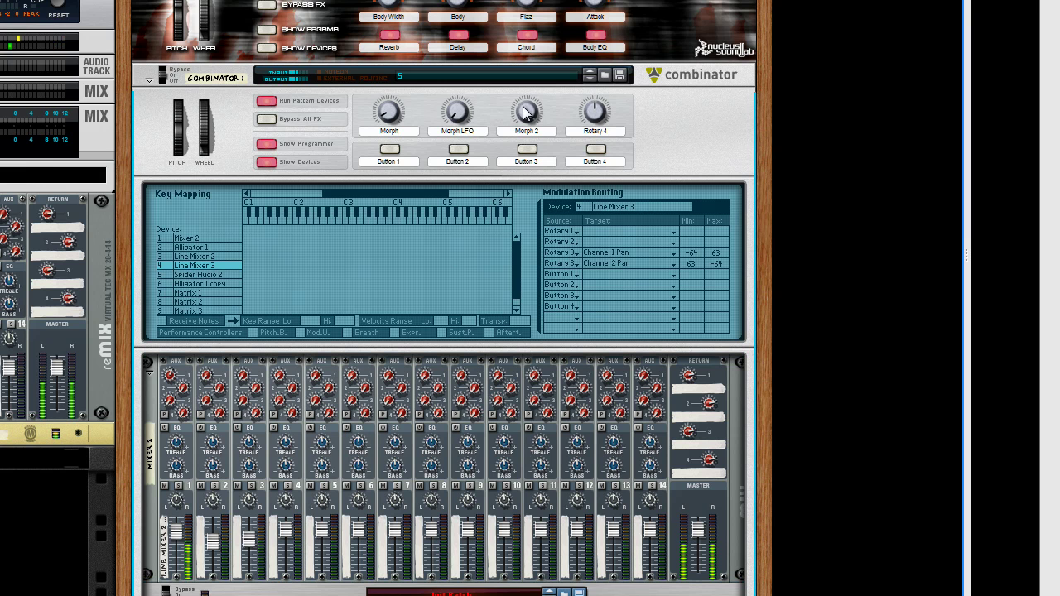
{"action": "left_click_drag", "start_coordinate": [522, 117], "coordinate": [523, 164]}
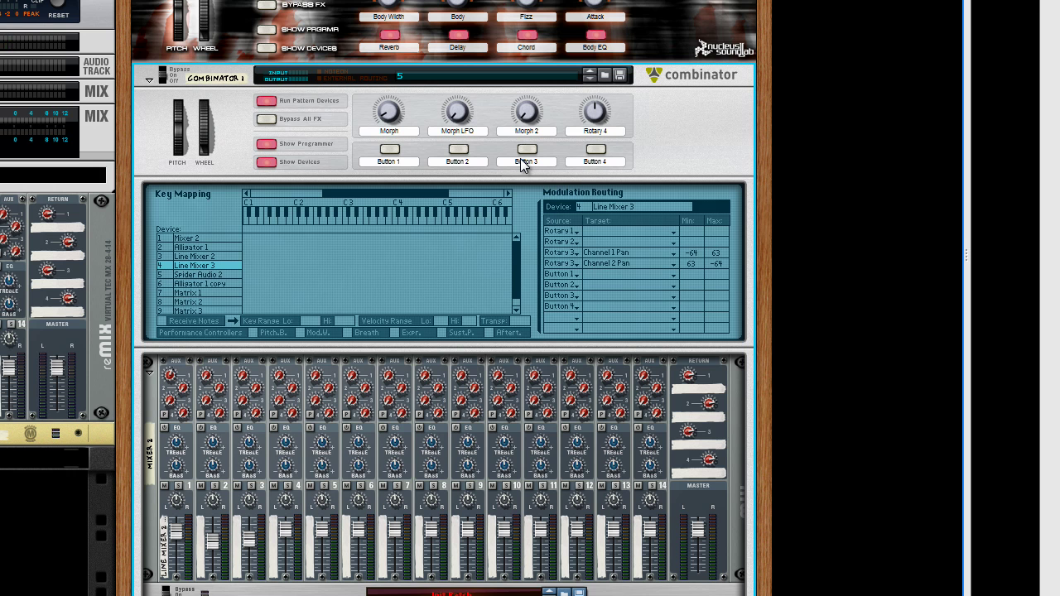
- Add a Pulveriser Demolition below Mixer 2 in the Combinator and rework the audio cabling on the rack's rear
{"action": "scroll", "coordinate": [148, 471], "scroll_direction": "down", "scroll_amount": 3}
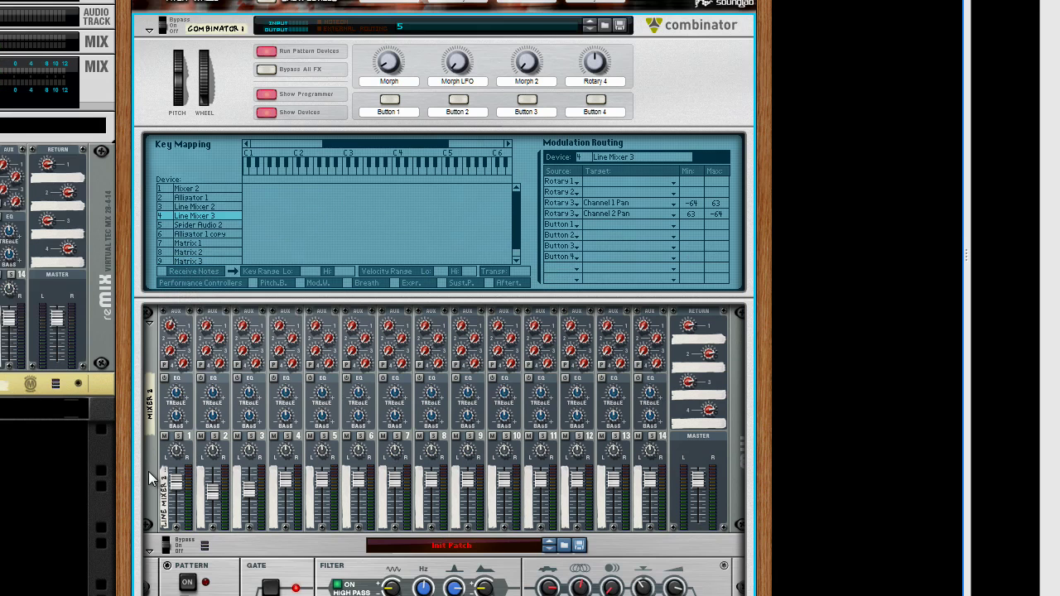
{"action": "right_click", "coordinate": [149, 472]}
{"action": "mouse_move", "coordinate": [268, 288]}
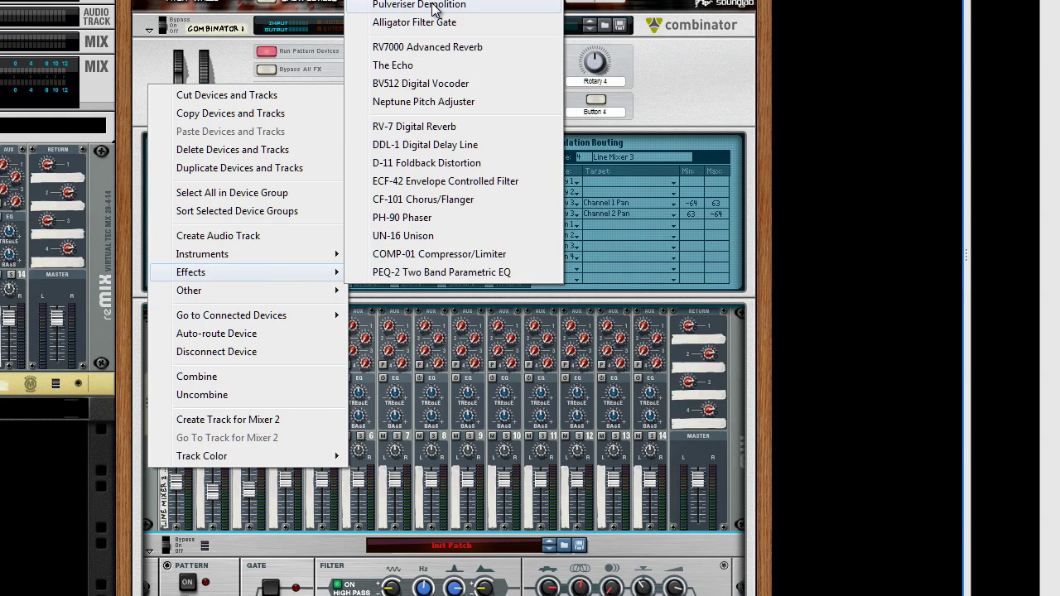
{"action": "left_click", "coordinate": [434, 7]}
{"action": "left_click", "coordinate": [274, 297]}
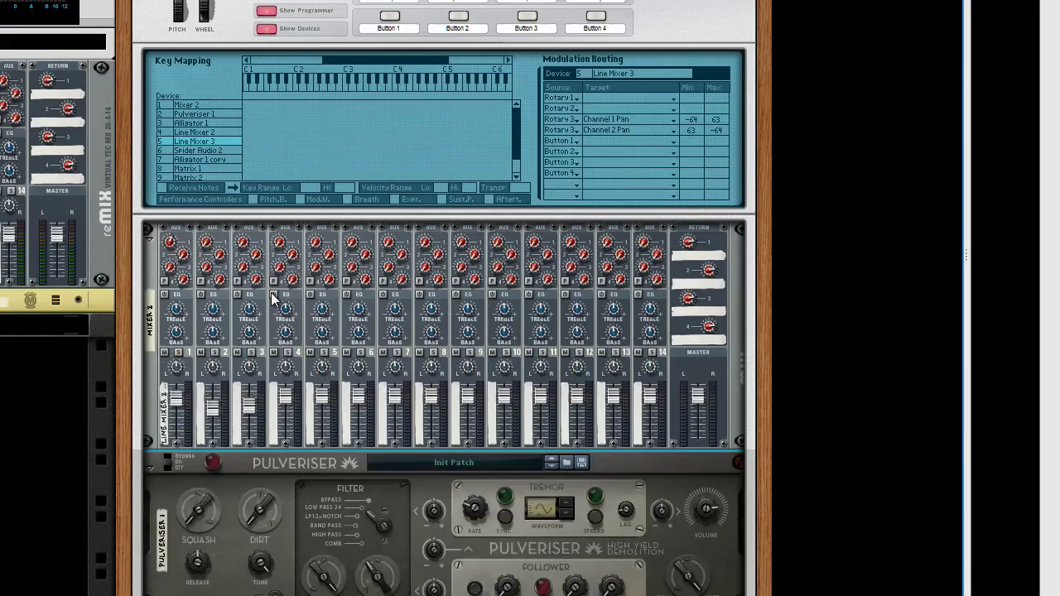
{"action": "key", "text": "Tab"}
{"action": "left_click_drag", "start_coordinate": [653, 300], "coordinate": [654, 300]}
{"action": "left_click_drag", "start_coordinate": [677, 258], "coordinate": [580, 24]}
{"action": "key", "text": "Tab"}
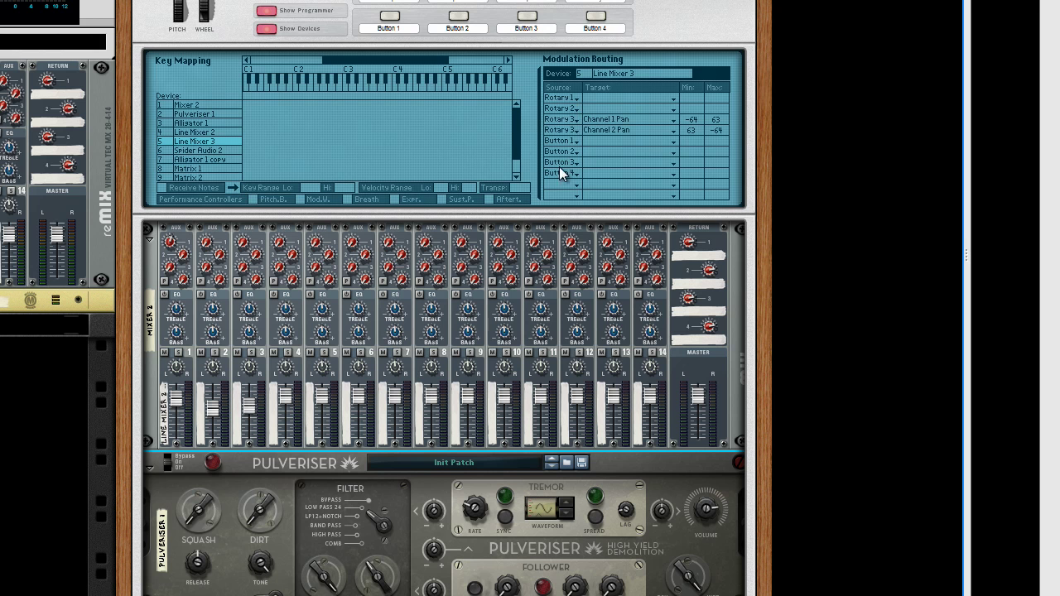
- Turn up the Pulveriser's Squash during playback and set the Combinator's Morph 2 knob to 4
{"action": "scroll", "coordinate": [331, 373], "scroll_direction": "down", "scroll_amount": 3}
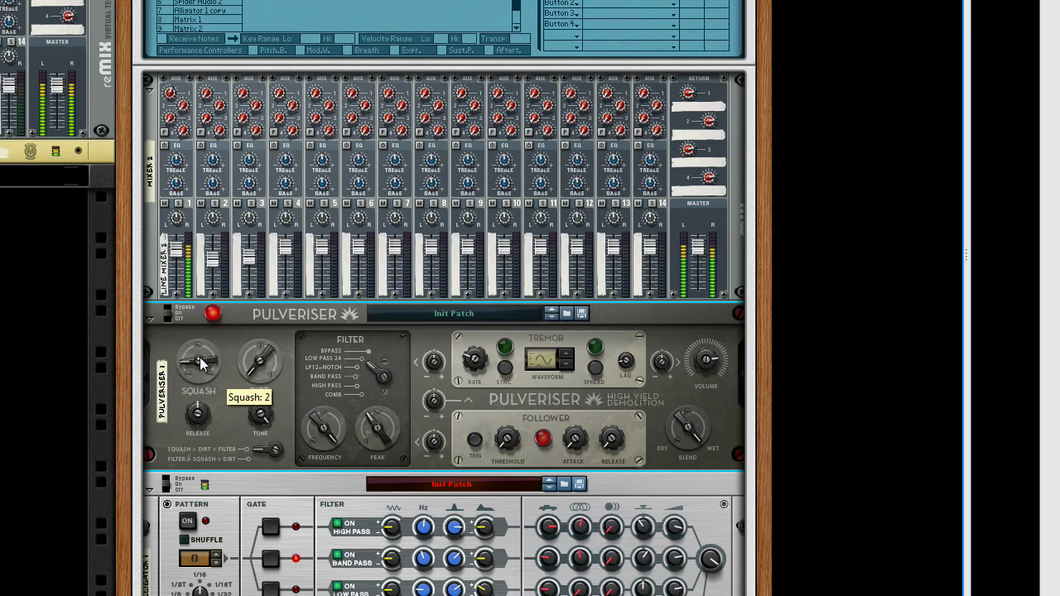
{"action": "mouse_move", "coordinate": [201, 412]}
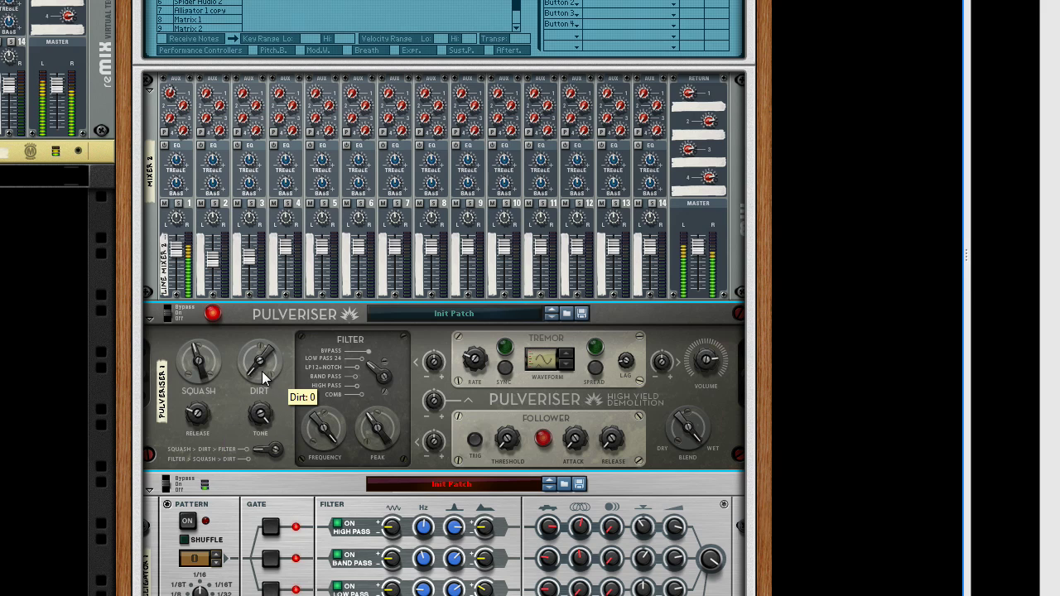
{"action": "scroll", "coordinate": [393, 320], "scroll_direction": "up", "scroll_amount": 5}
{"action": "mouse_move", "coordinate": [528, 90]}
{"action": "left_mouse_down"}
{"action": "mouse_move", "coordinate": [532, 26]}
{"action": "mouse_move", "coordinate": [531, 82]}
{"action": "left_mouse_up"}
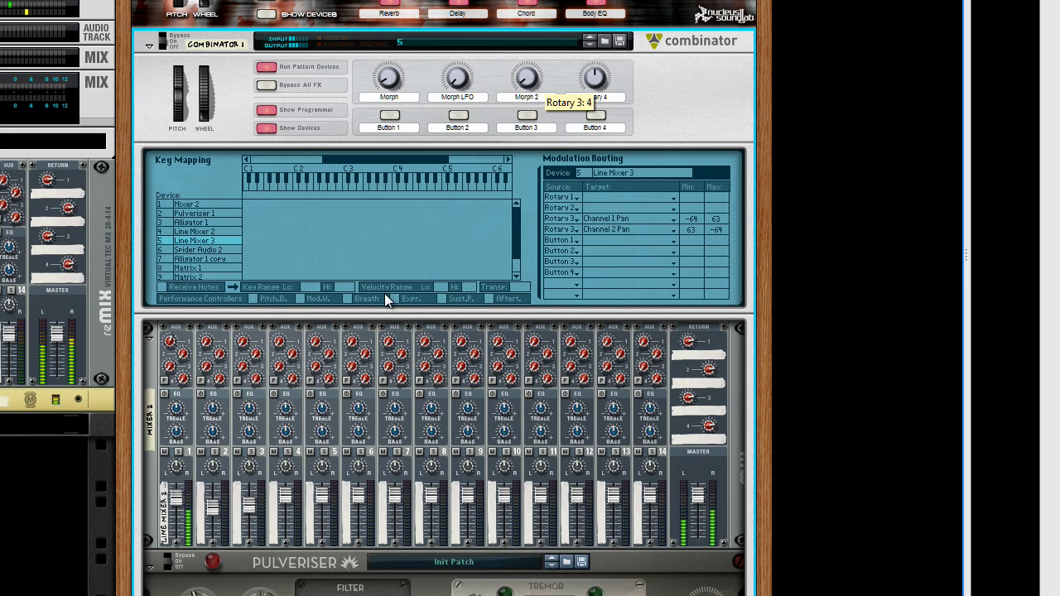
- Add a Thor synthesizer below Mixer 2, initialize its patch and show its programmer
{"action": "scroll", "coordinate": [384, 293], "scroll_direction": "down", "scroll_amount": 5}
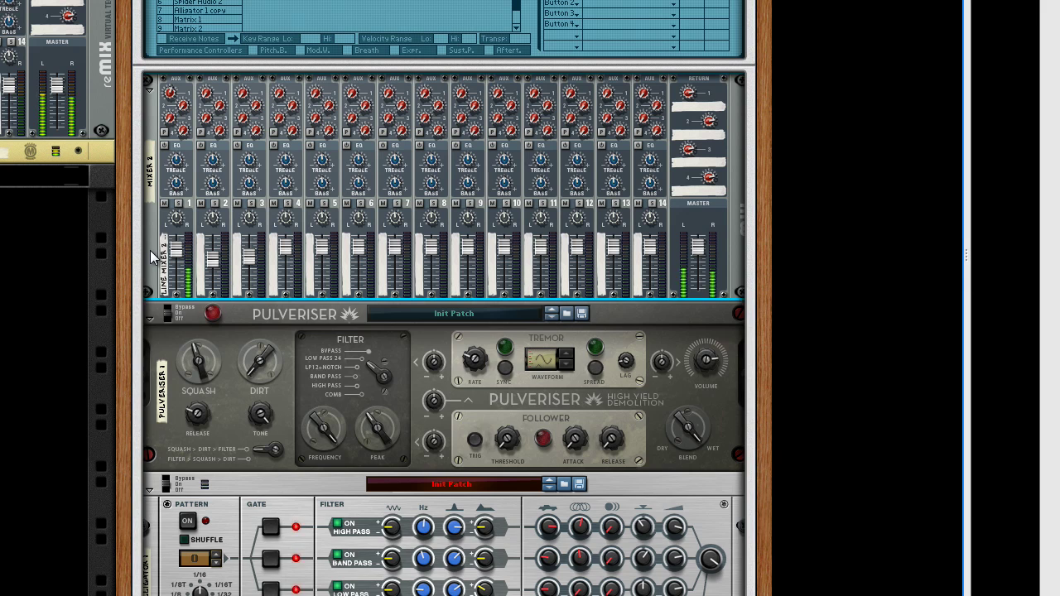
{"action": "key", "text": "ctrl+z"}
{"action": "right_click", "coordinate": [342, 382]}
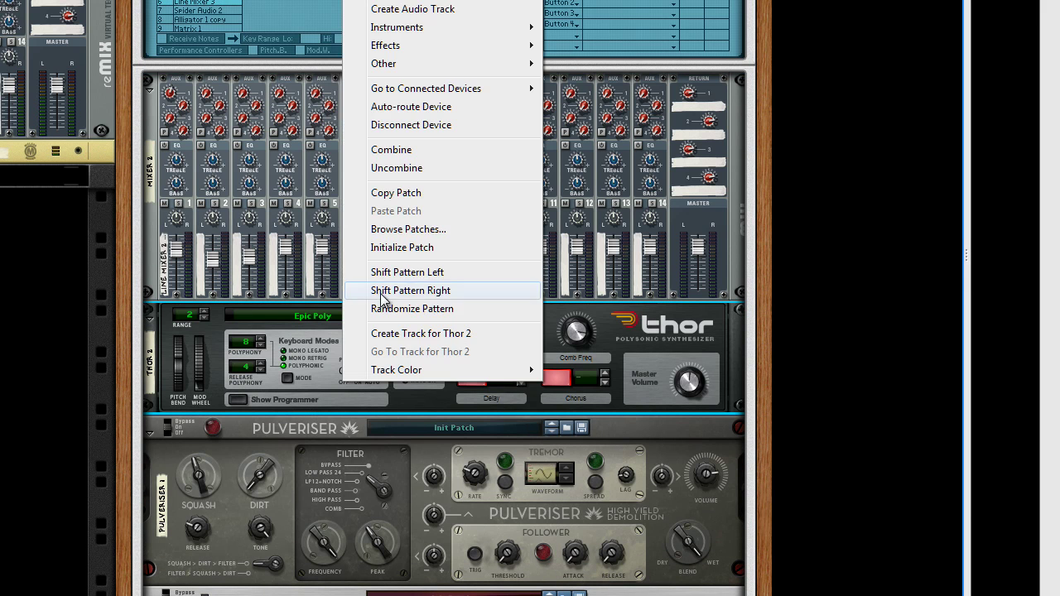
{"action": "left_click", "coordinate": [381, 248]}
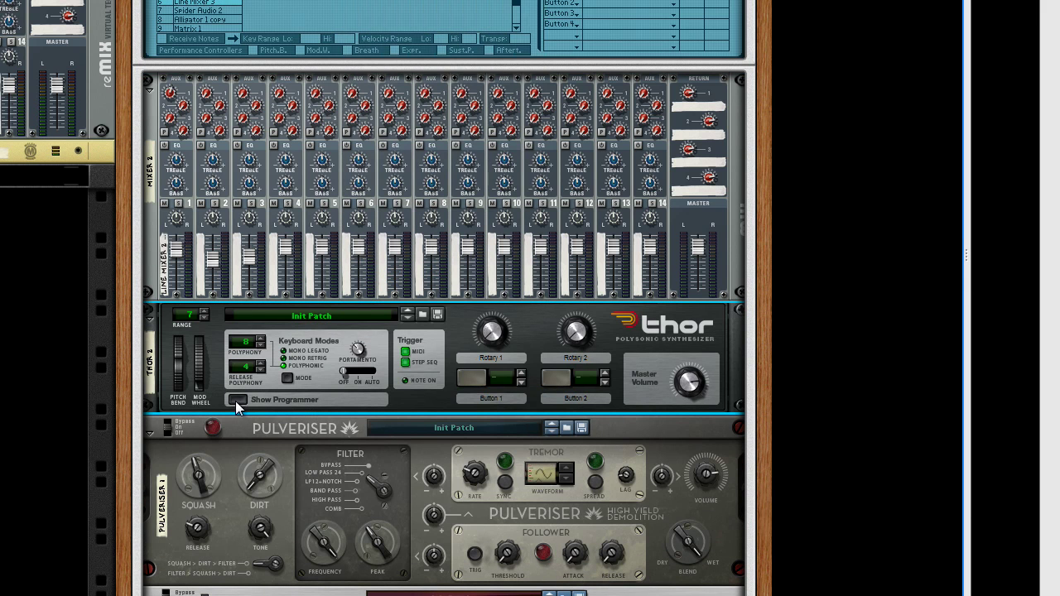
{"action": "left_click", "coordinate": [239, 400]}
- Connect Thor 2's LFO 2 modulation output to a modulation input on the Combinator's rear
{"action": "key", "text": "Tab"}
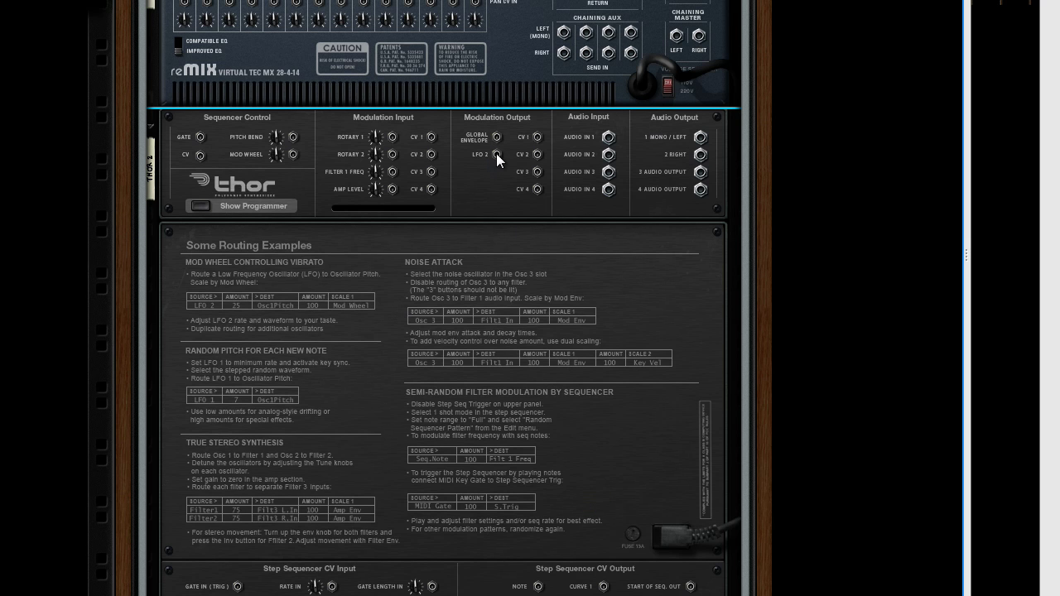
{"action": "left_click_drag", "start_coordinate": [496, 154], "coordinate": [277, 157]}
{"action": "key", "text": "Tab"}
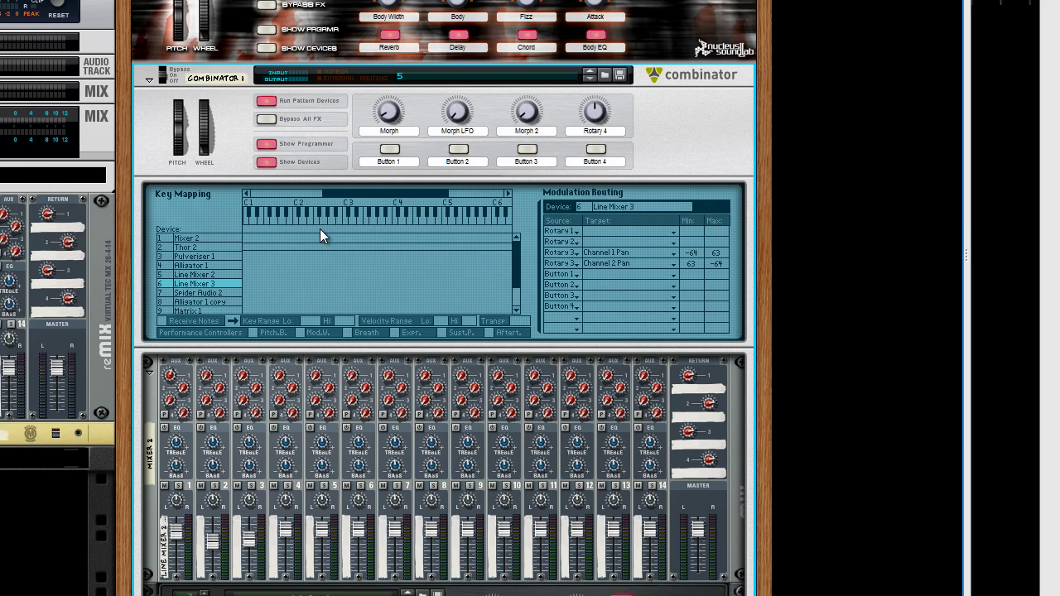
- Lower the rate of Thor 2's LFO 2, hide its programmer and check the Combinator's Morph 2 knob during playback
{"action": "scroll", "coordinate": [342, 282], "scroll_direction": "down", "scroll_amount": 8}
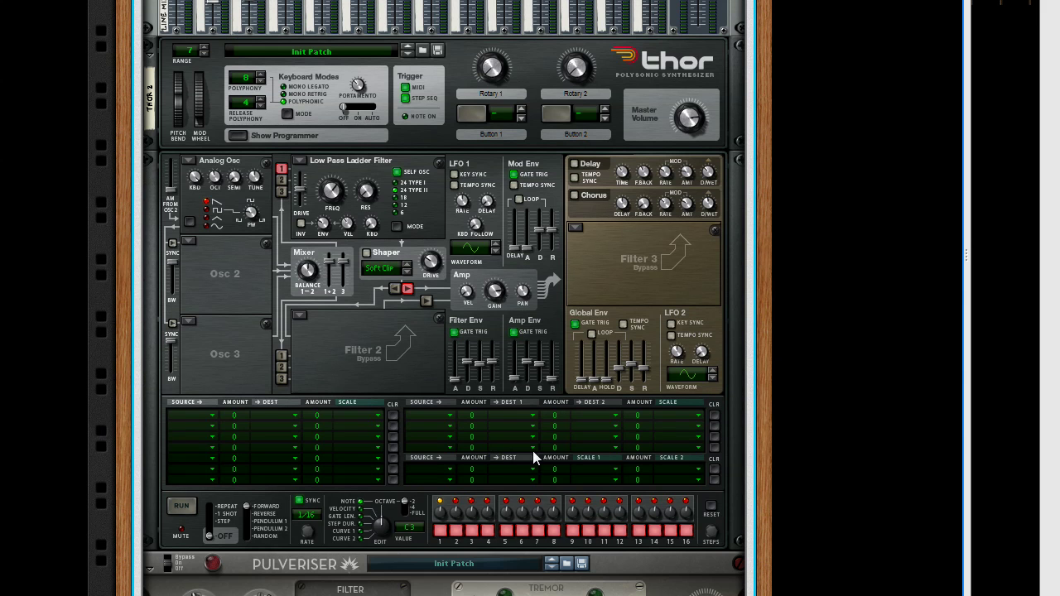
{"action": "left_click_drag", "start_coordinate": [676, 352], "coordinate": [680, 377]}
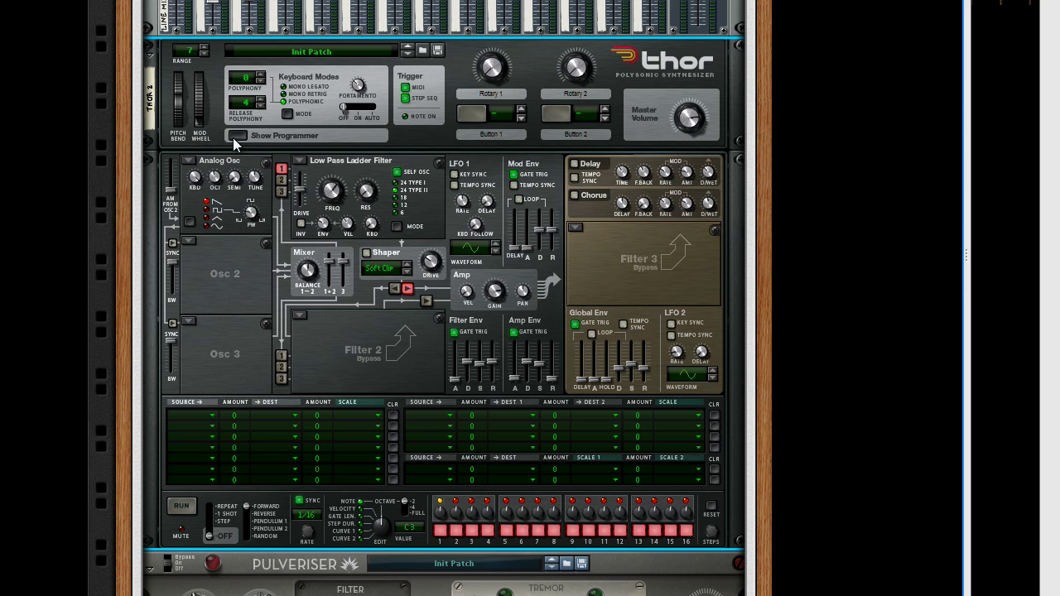
{"action": "scroll", "coordinate": [306, 244], "scroll_direction": "up", "scroll_amount": 10}
{"action": "scroll", "coordinate": [458, 239], "scroll_direction": "up", "scroll_amount": 1}
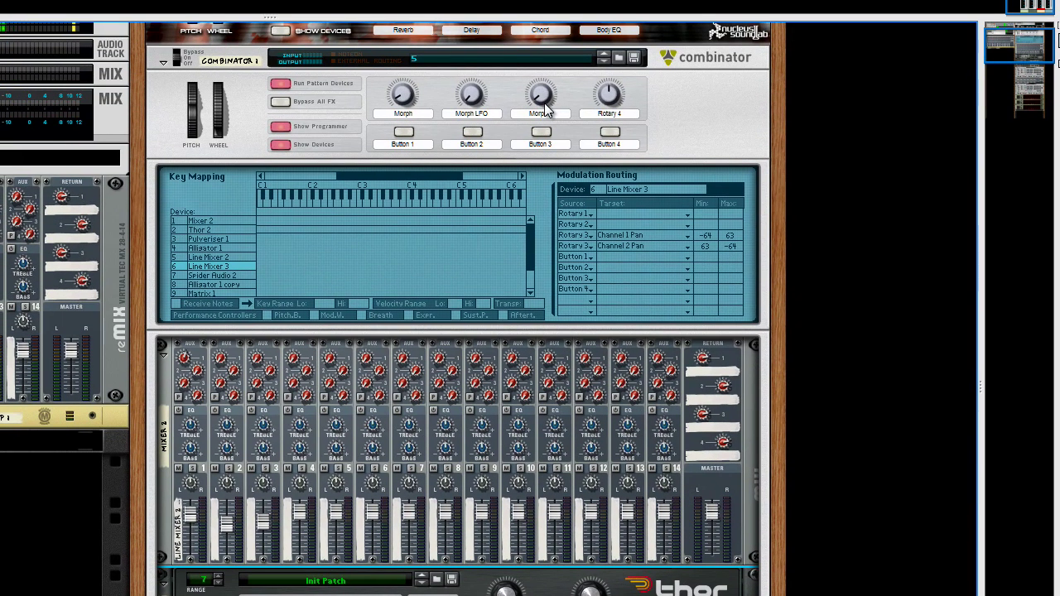
{"action": "mouse_move", "coordinate": [544, 105]}
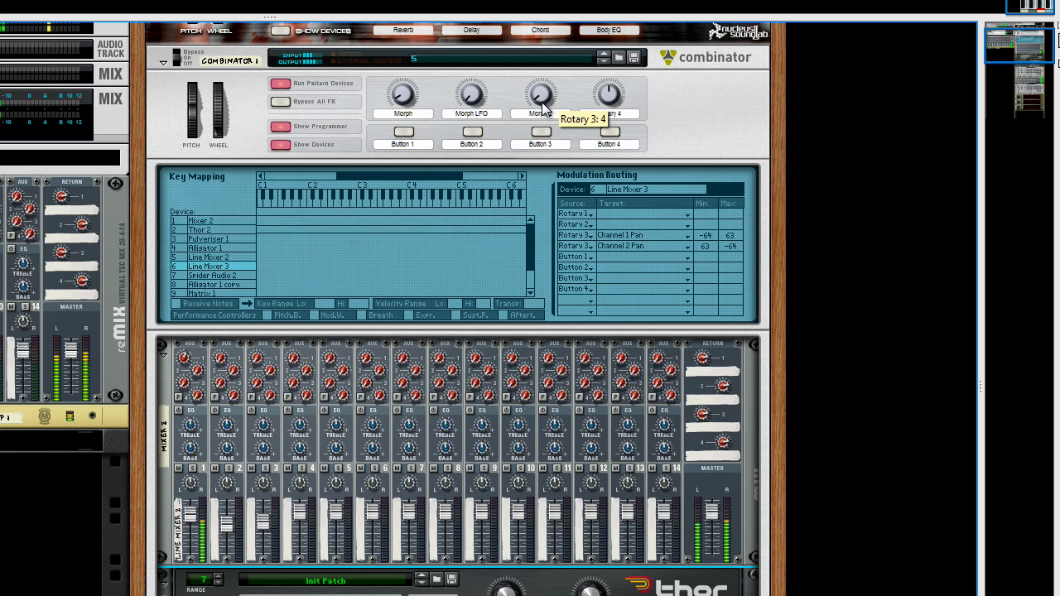
- Reopen Thor 2's programmer to review its LFO 2 section, and hide the programmer again
{"action": "scroll", "coordinate": [621, 380], "scroll_direction": "down", "scroll_amount": 7}
{"action": "left_click", "coordinate": [250, 317]}
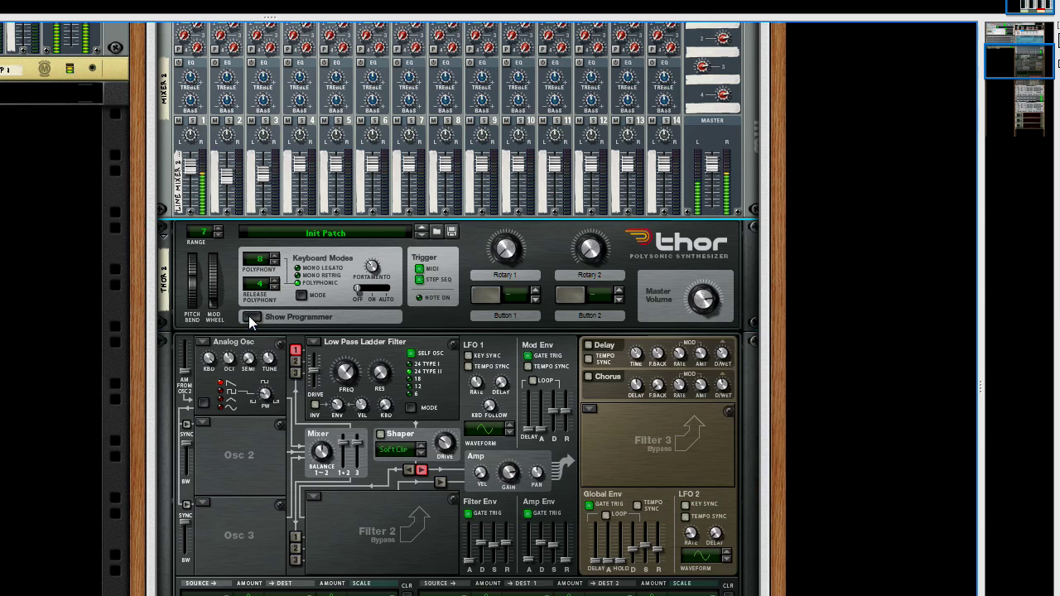
{"action": "mouse_move", "coordinate": [691, 538]}
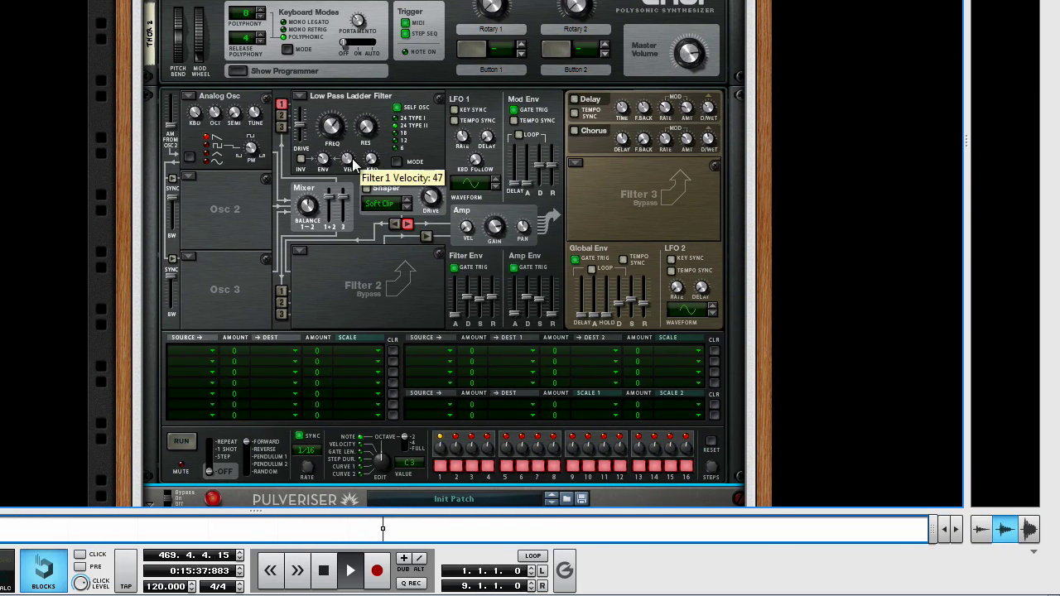
{"action": "left_click", "coordinate": [237, 72]}
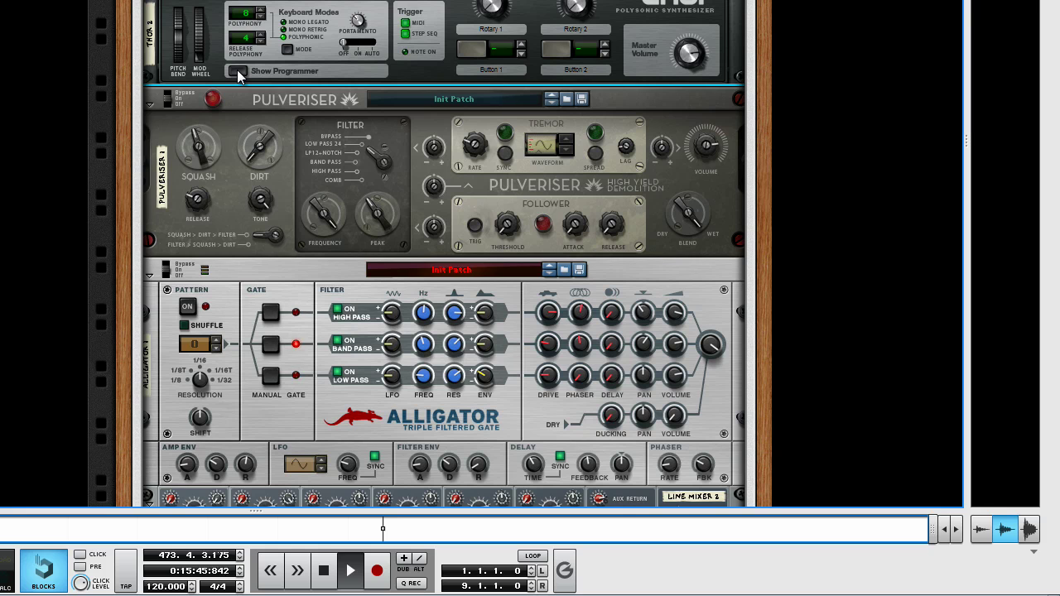